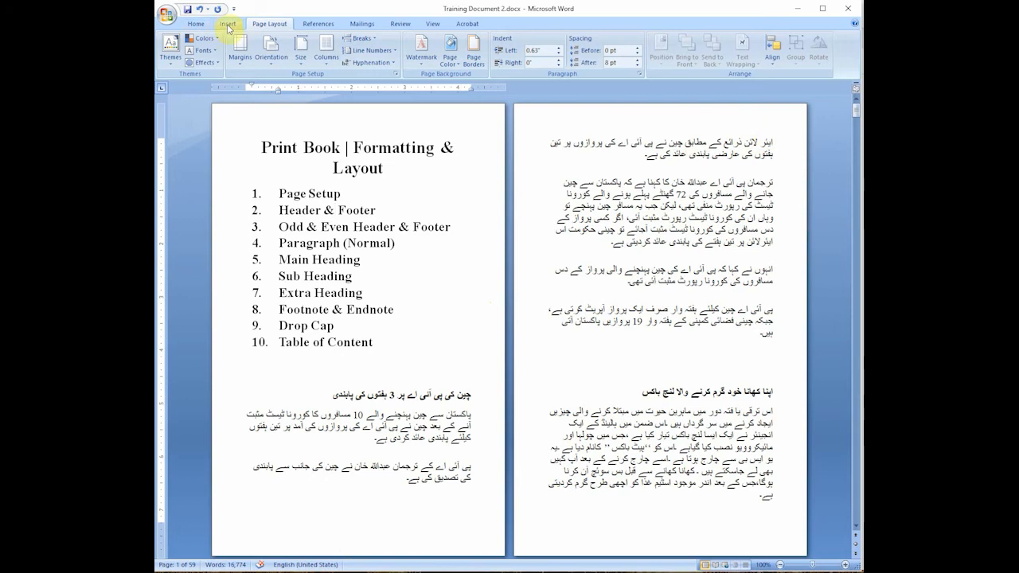
# Step: Open the document's header area for editing
pyautogui.click(228, 26)
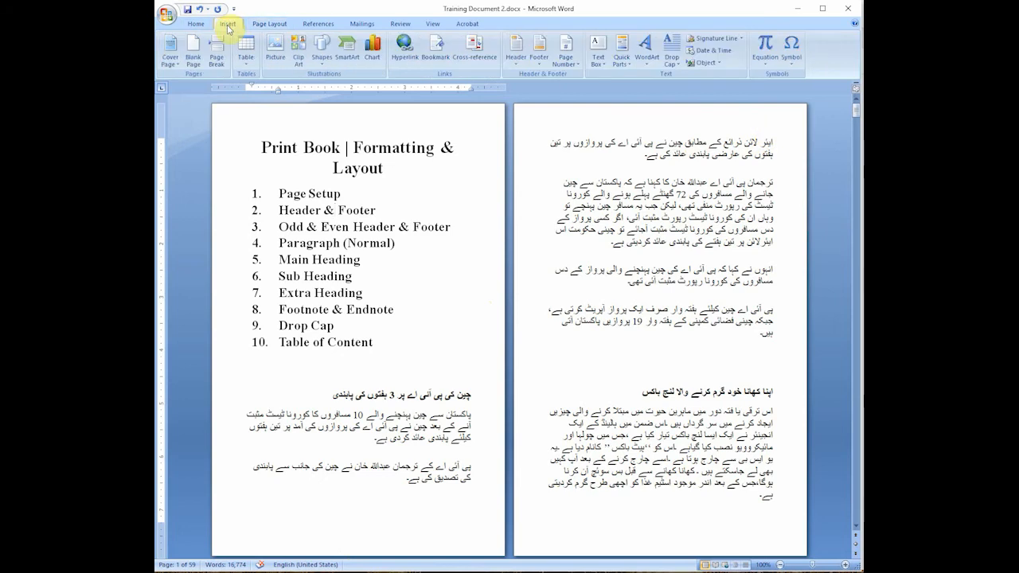
pyautogui.click(516, 59)
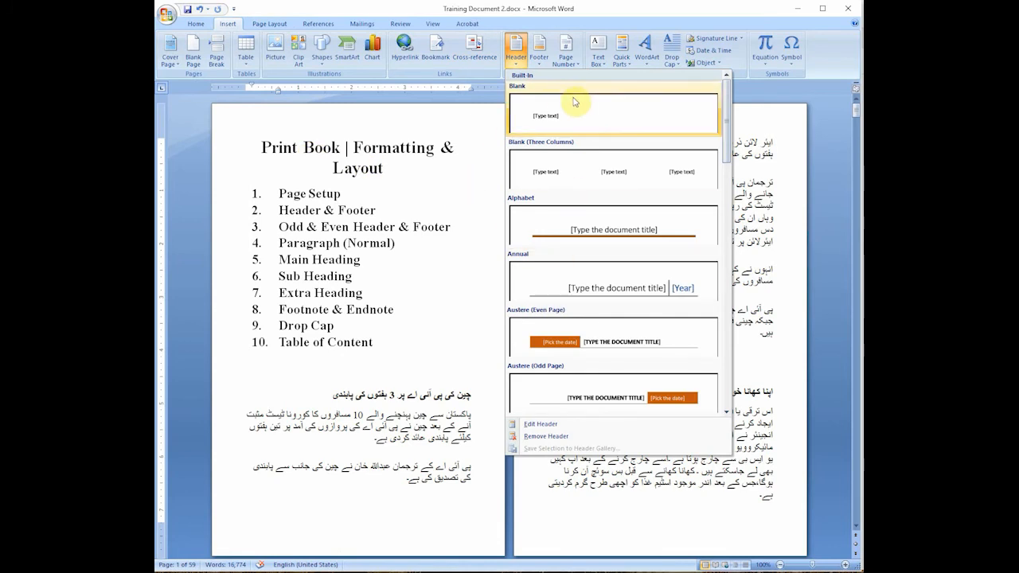
pyautogui.moveTo(727, 125); pyautogui.dragTo(709, 107)
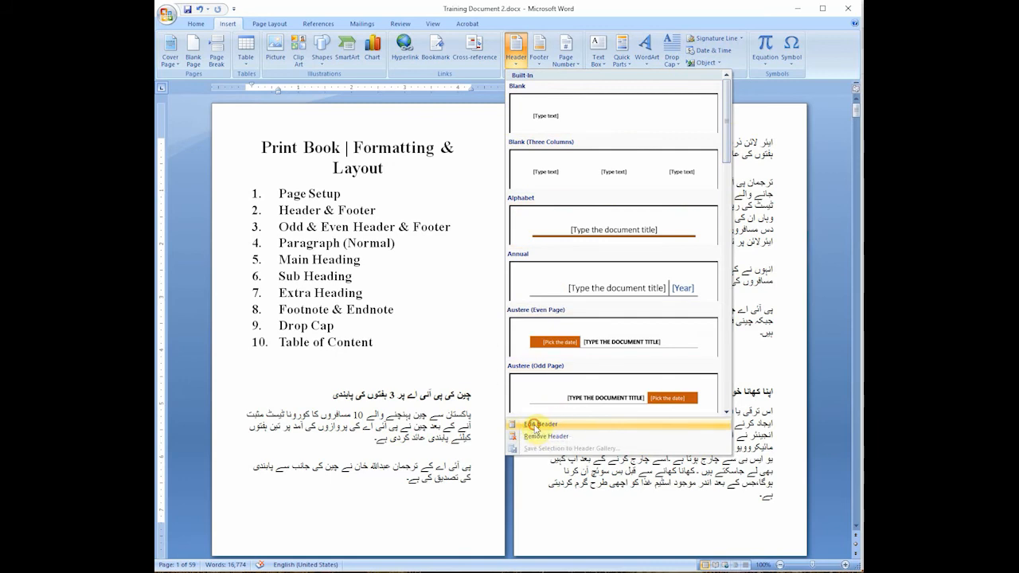
pyautogui.click(536, 430)
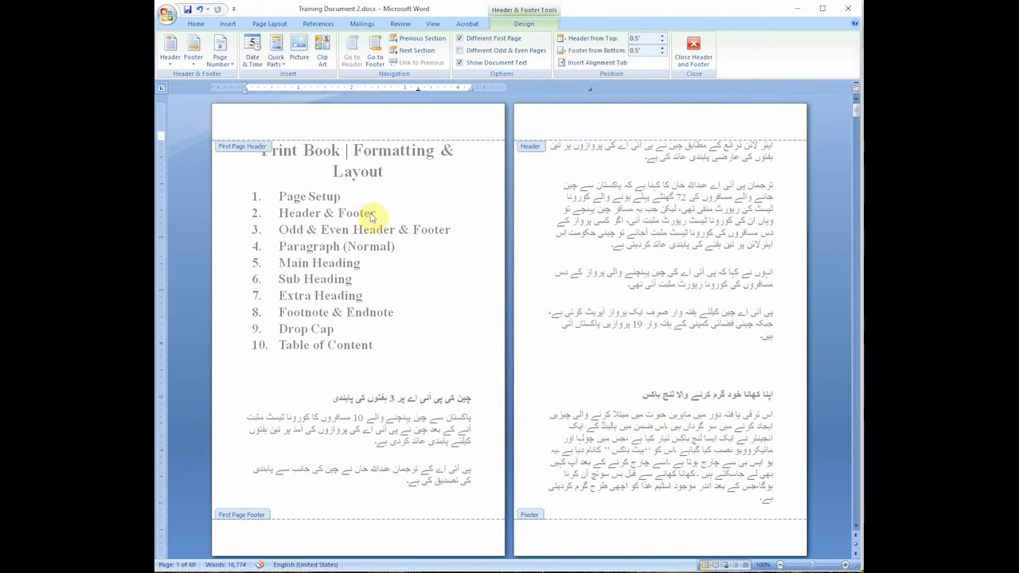
# Step: Place the cursor in the second page's header and set the header's distance from the top to 0.25"
pyautogui.scroll(-2, 372, 217)
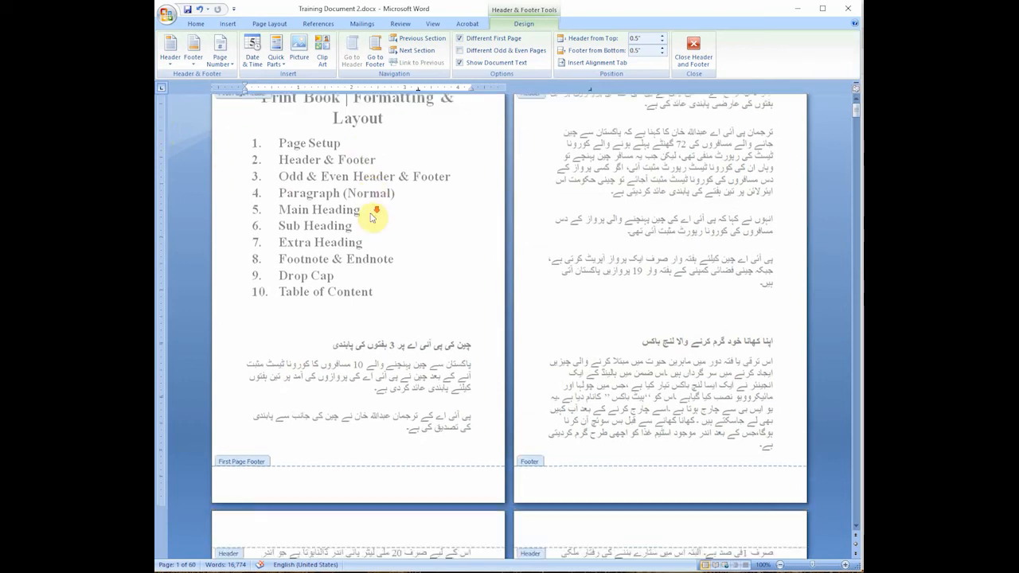
pyautogui.scroll(2, 371, 217)
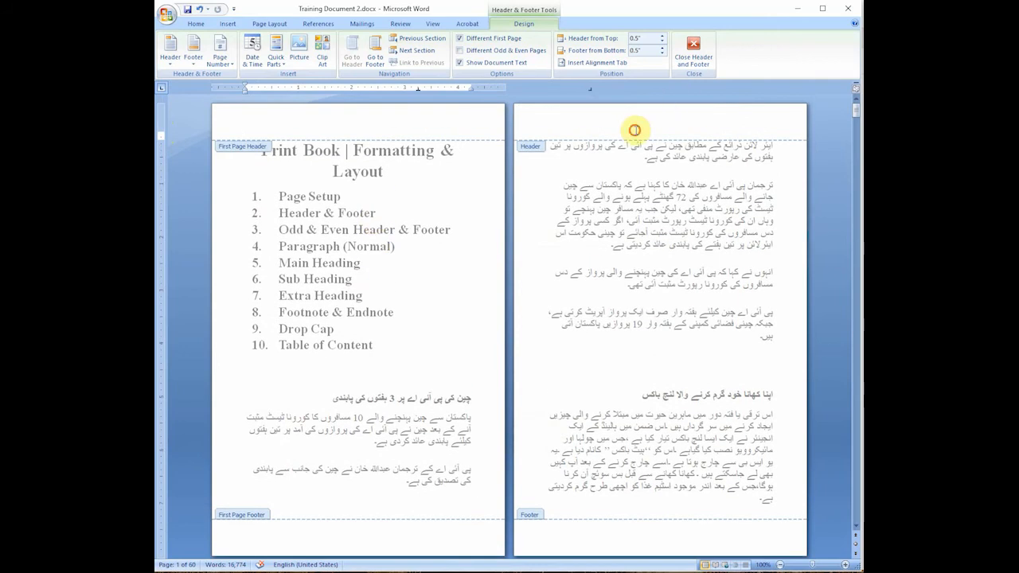
pyautogui.click(634, 129)
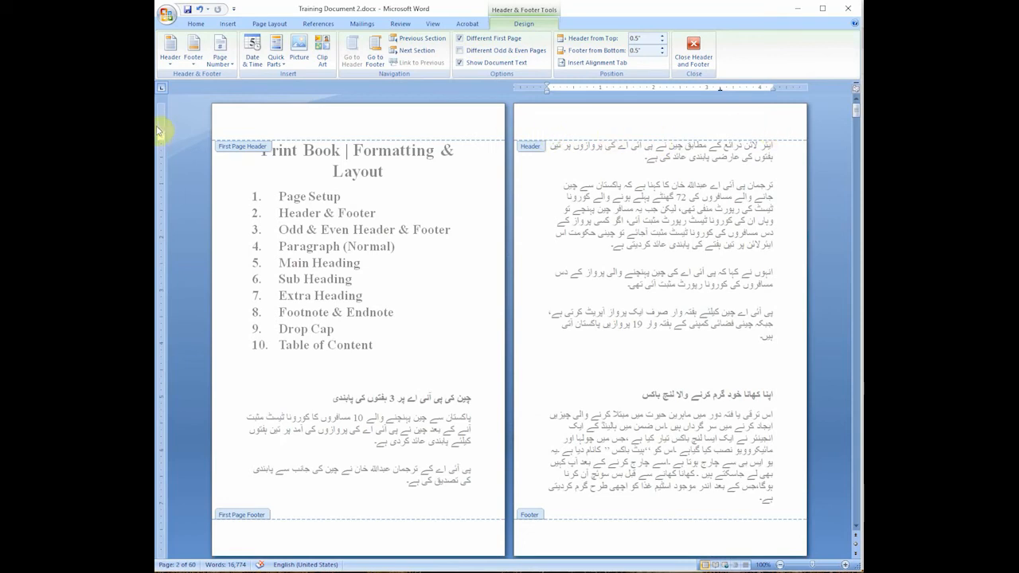
pyautogui.moveTo(160, 129); pyautogui.dragTo(161, 117)
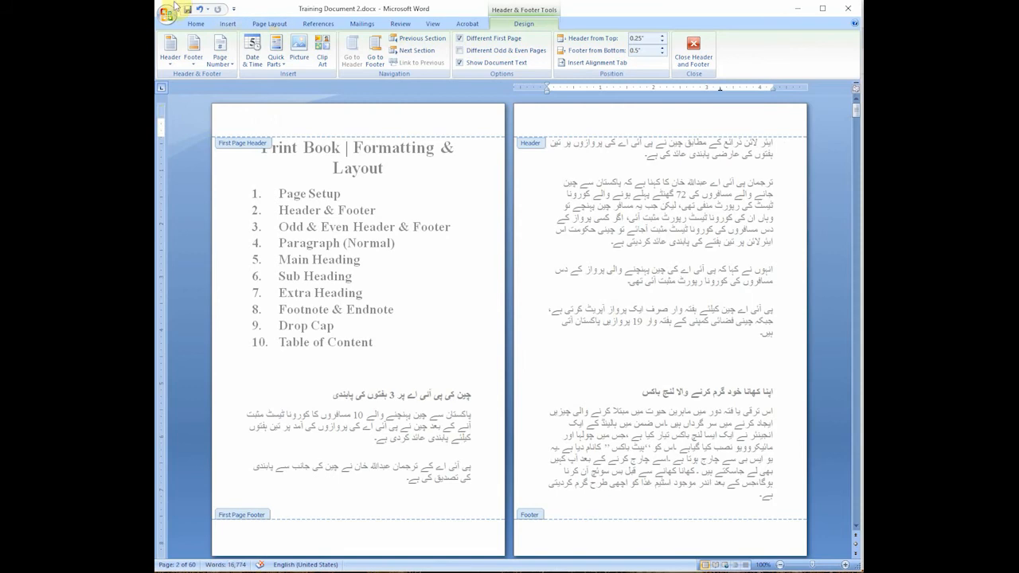
# Step: Make the second page's header paragraph right-to-left and centred, and enter the Urdu text "کتاب کا نام"
pyautogui.click(196, 24)
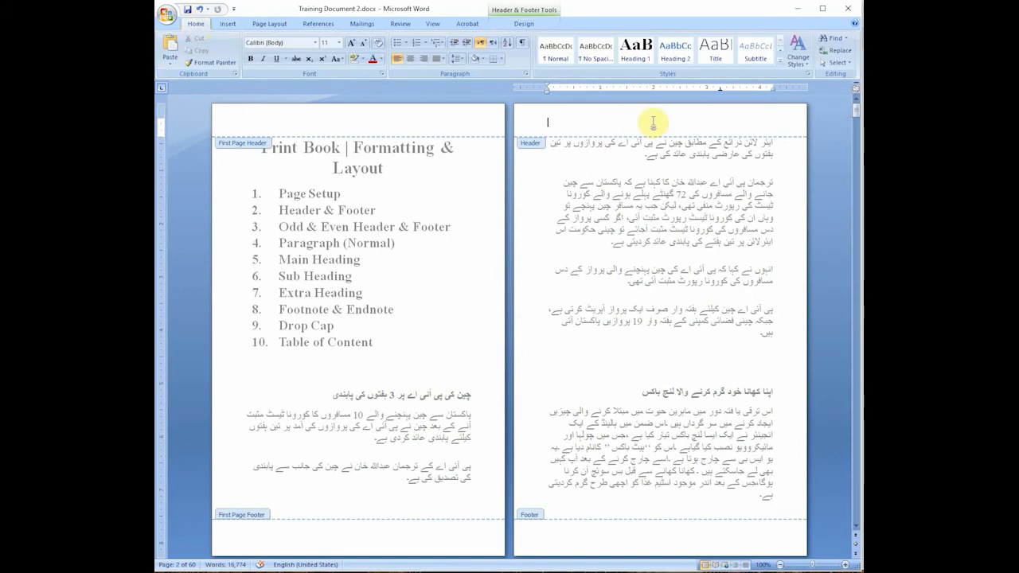
pyautogui.click(493, 46)
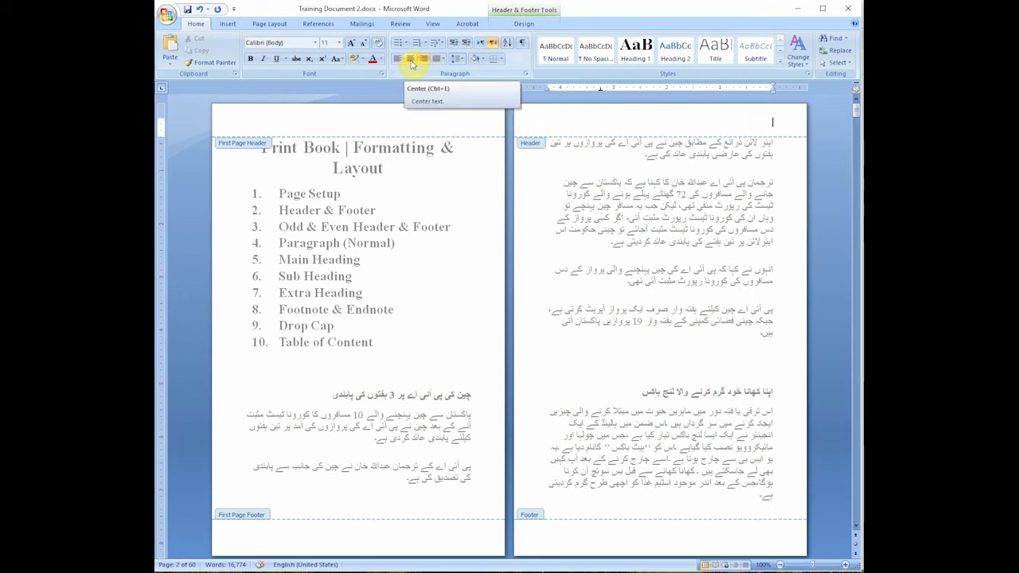
pyautogui.click(411, 65)
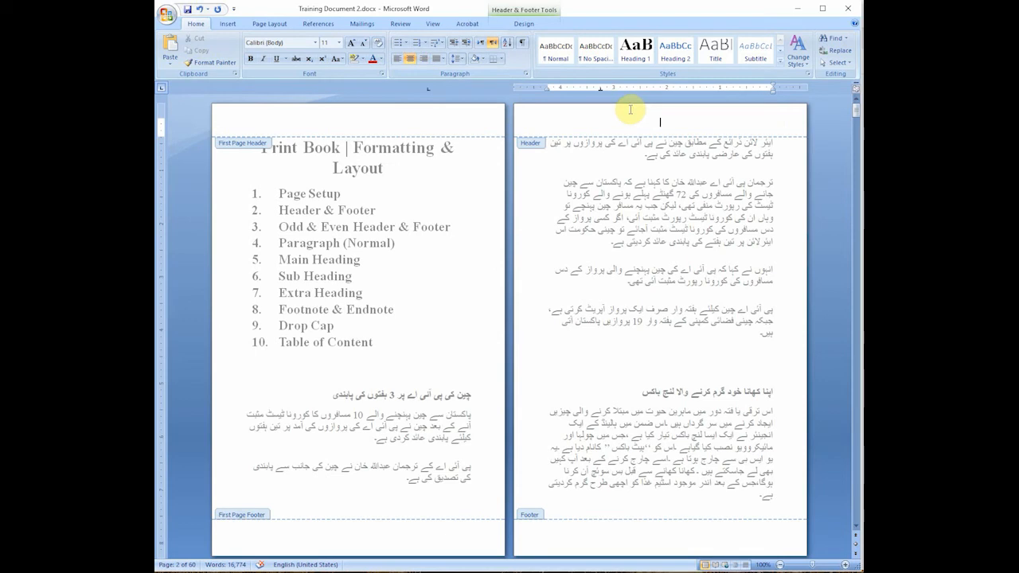
pyautogui.press('super+space')
pyautogui.press('super+space')
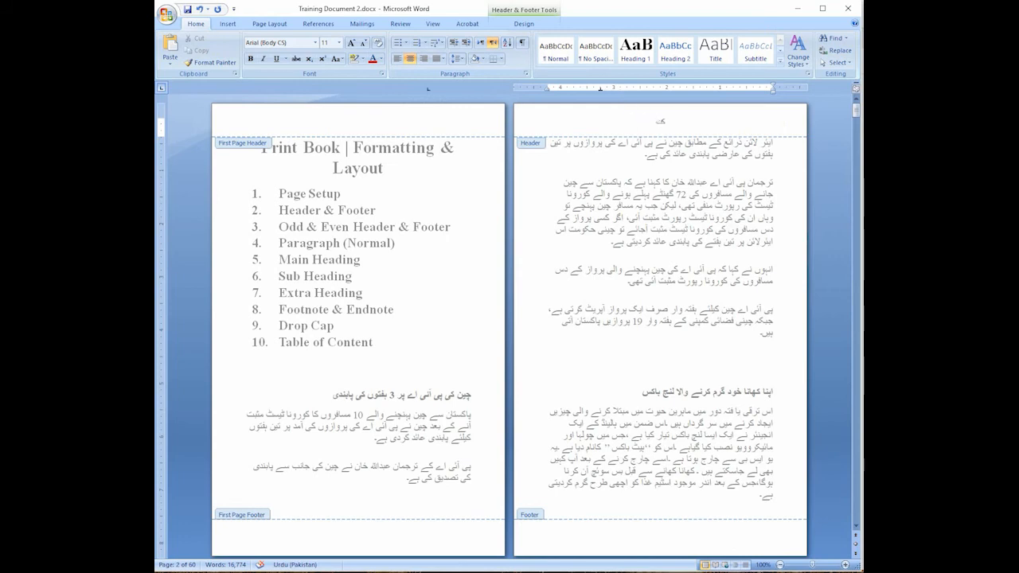
pyautogui.write('ب کا نا')
# Step: Format the header text "کتاب کا نام" in the Alvi Nastaleeq font at size 12
pyautogui.doubleClick(656, 122)
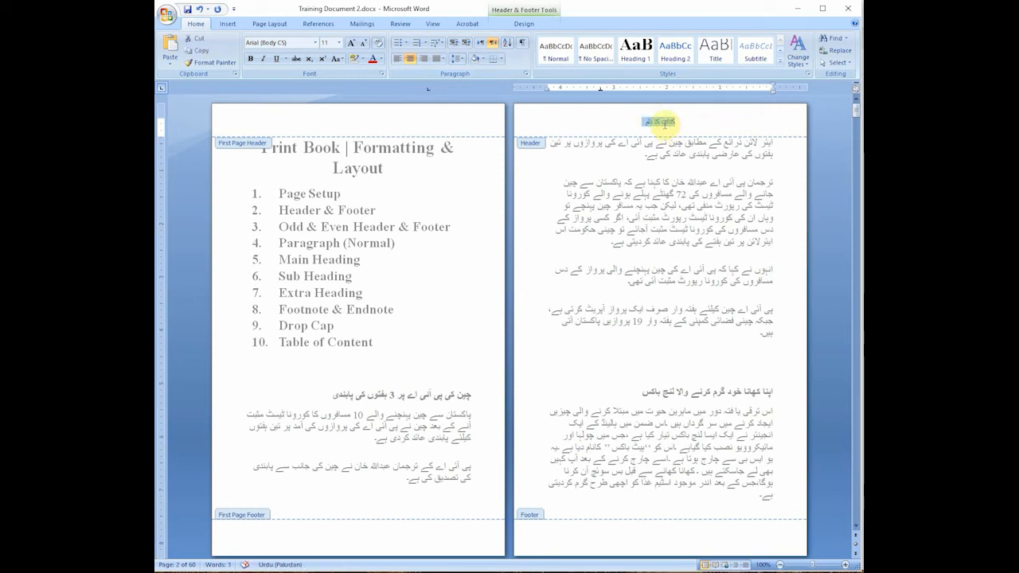
pyautogui.tripleClick(663, 127)
pyautogui.click(315, 42)
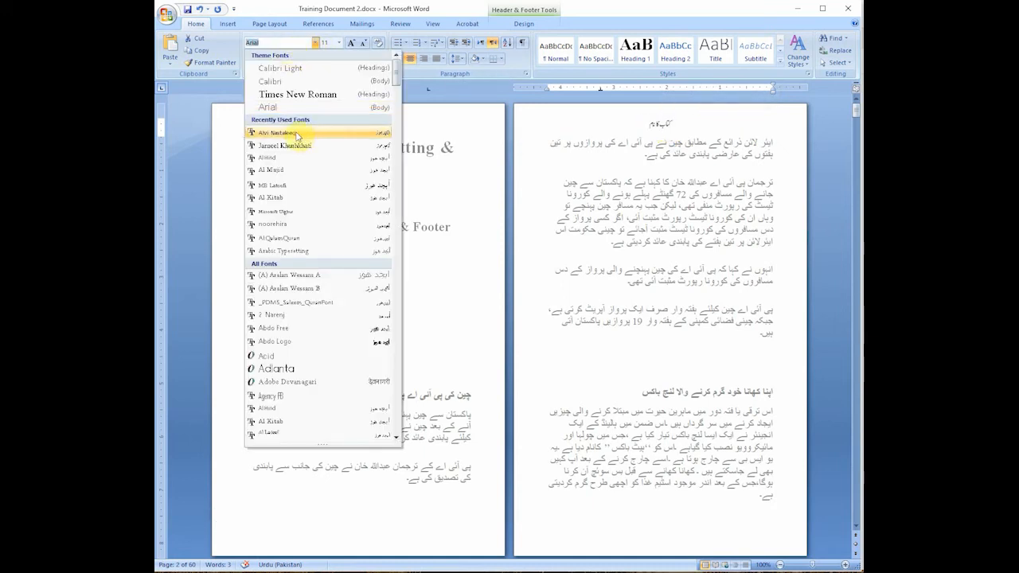
pyautogui.click(292, 134)
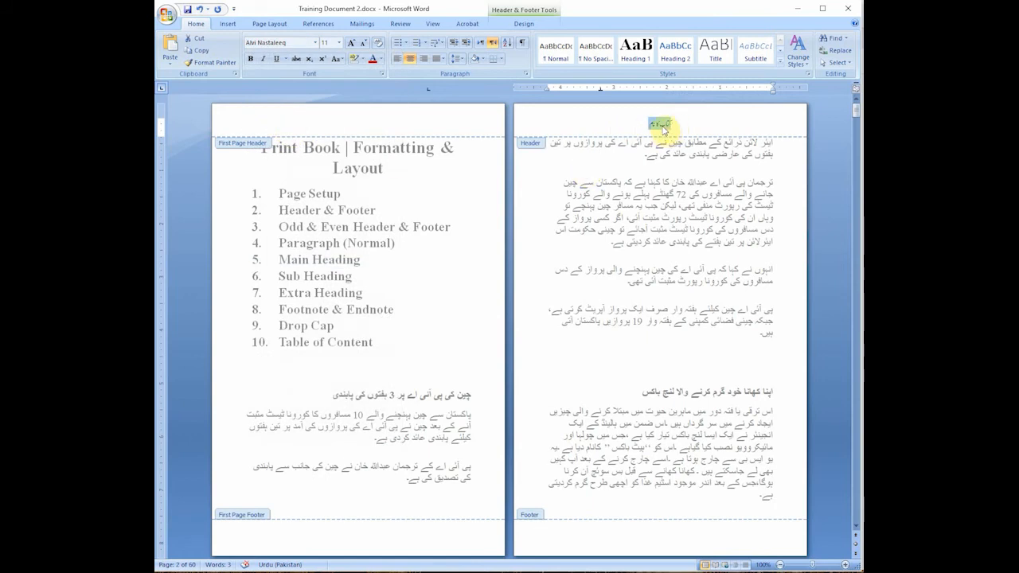
pyautogui.click(340, 43)
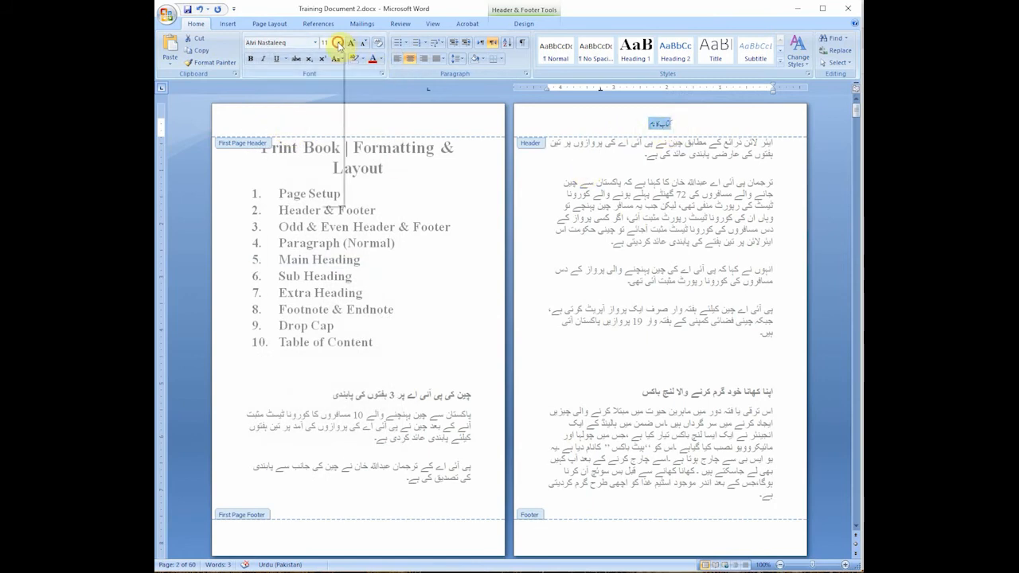
pyautogui.click(330, 96)
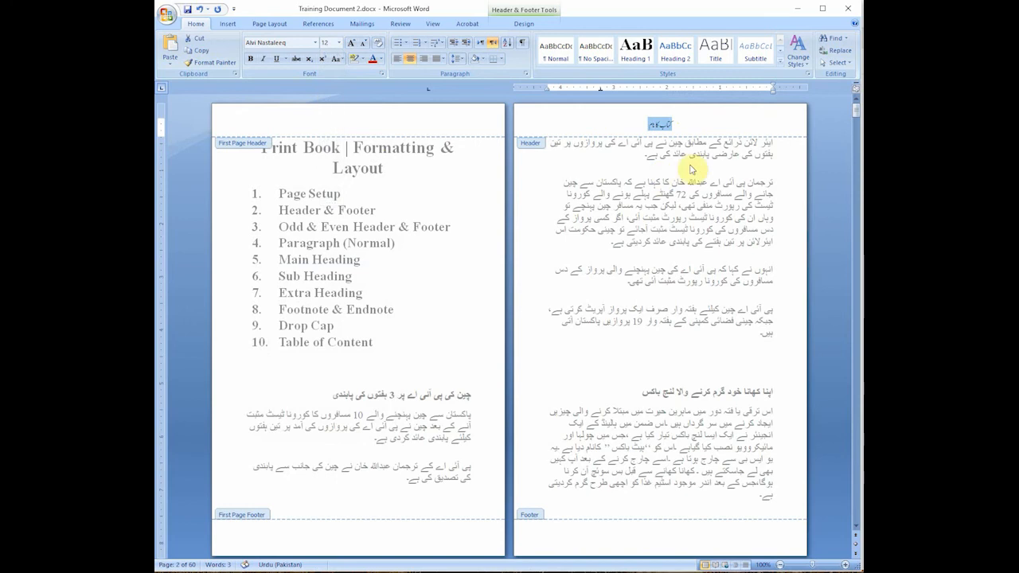
pyautogui.click(662, 124)
# Step: Make the second page's footer paragraph right-to-left and centred
pyautogui.scroll(-3, 677, 177)
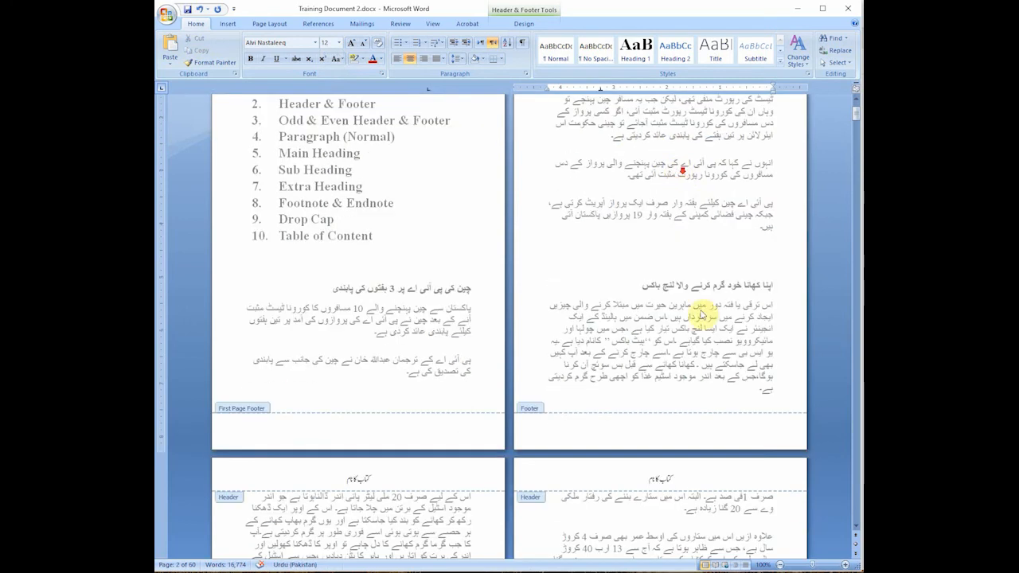
pyautogui.click(677, 419)
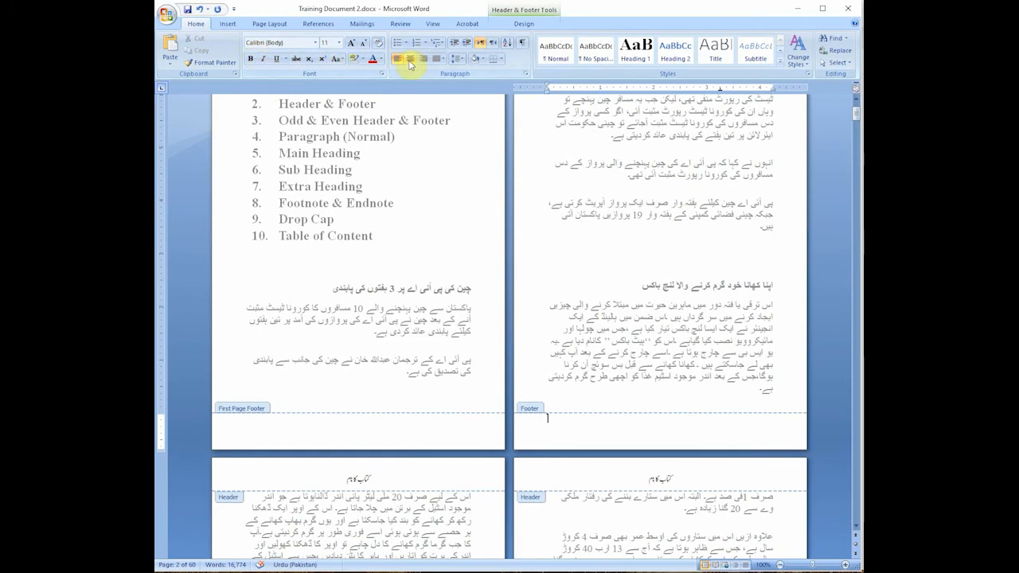
pyautogui.click(492, 42)
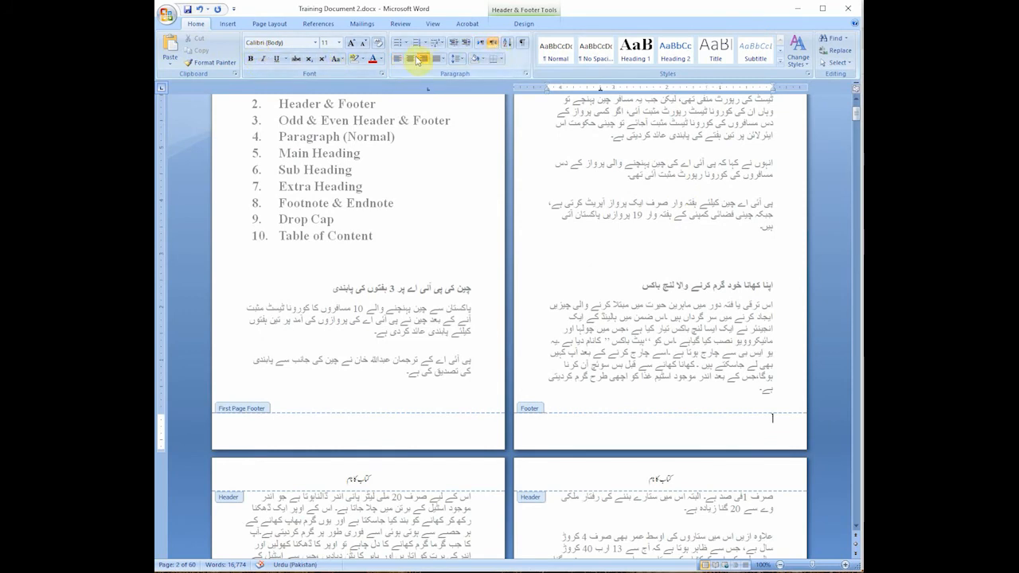
pyautogui.click(411, 59)
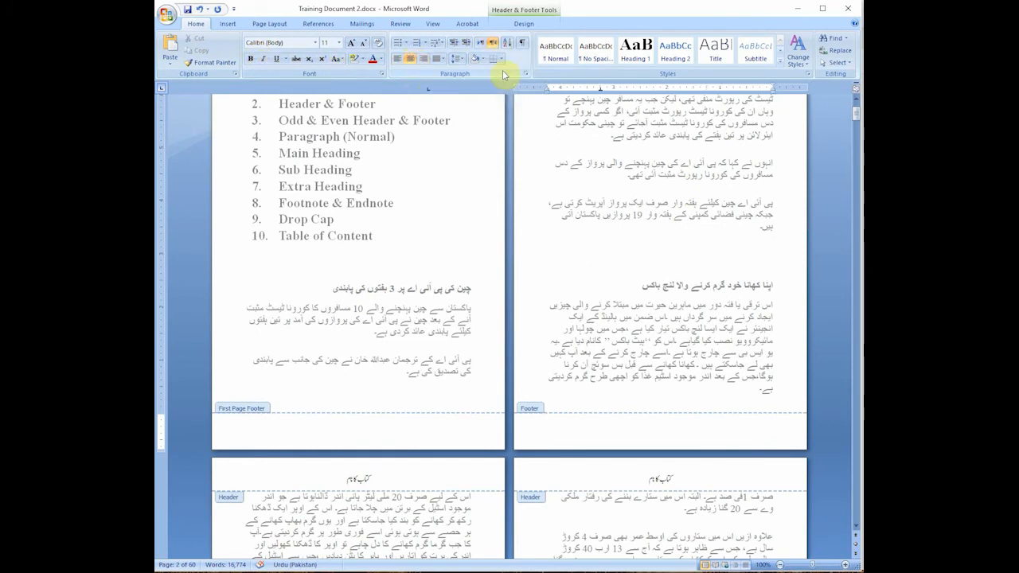
# Step: Insert a centred page number in the second page's footer using the bottom-of-page style Plain Number 2
pyautogui.click(228, 23)
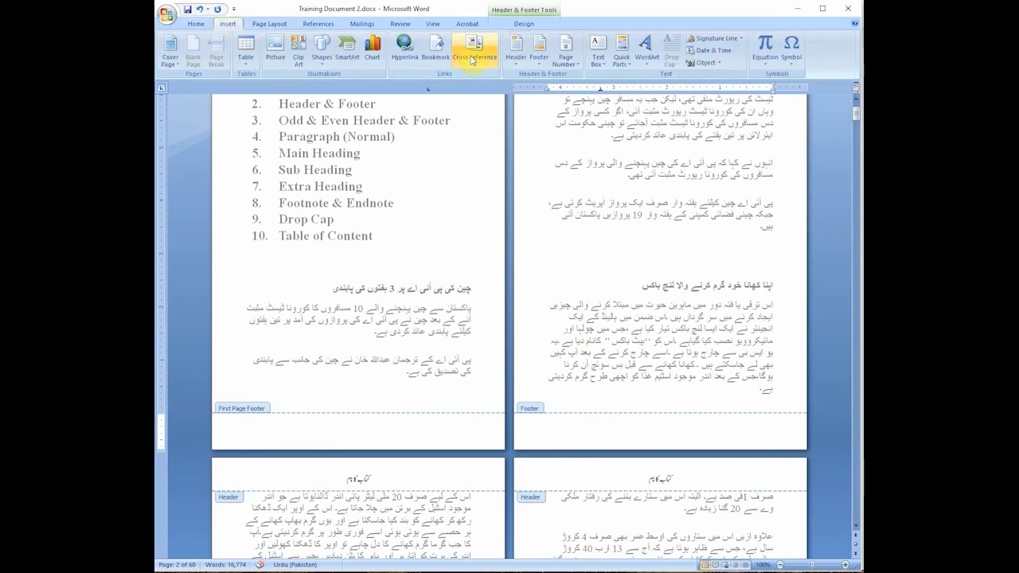
pyautogui.click(540, 62)
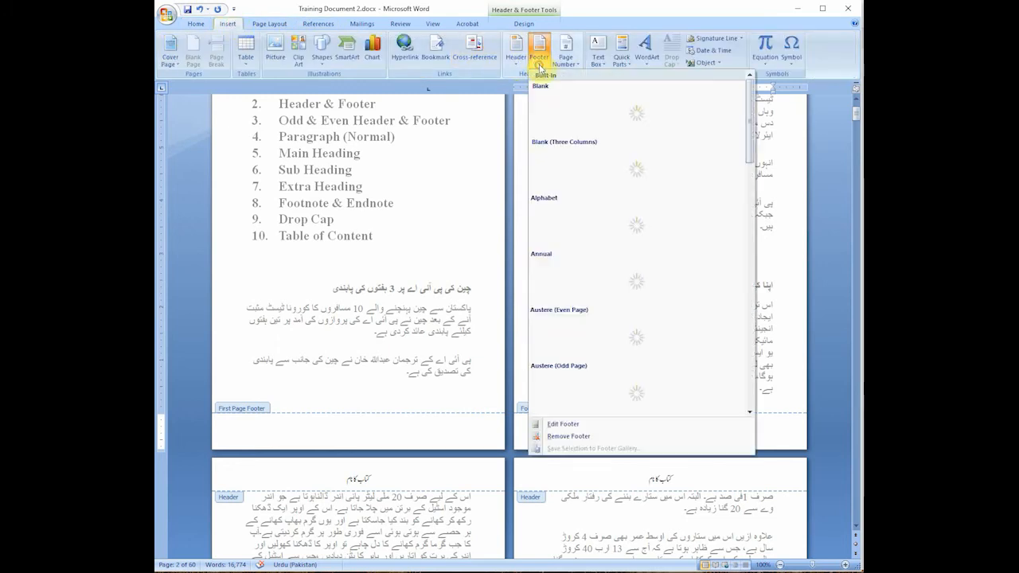
pyautogui.click(570, 426)
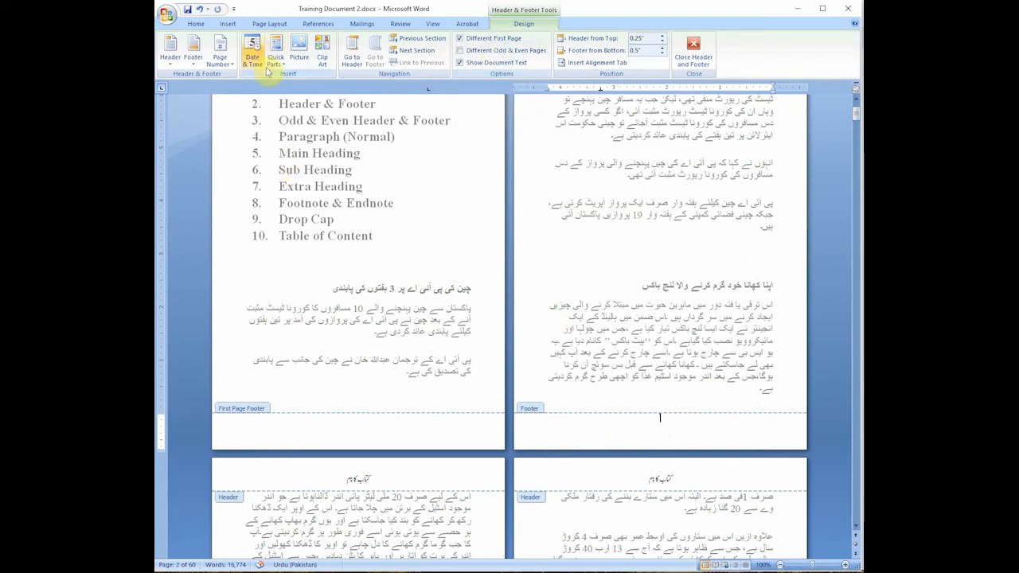
pyautogui.click(233, 68)
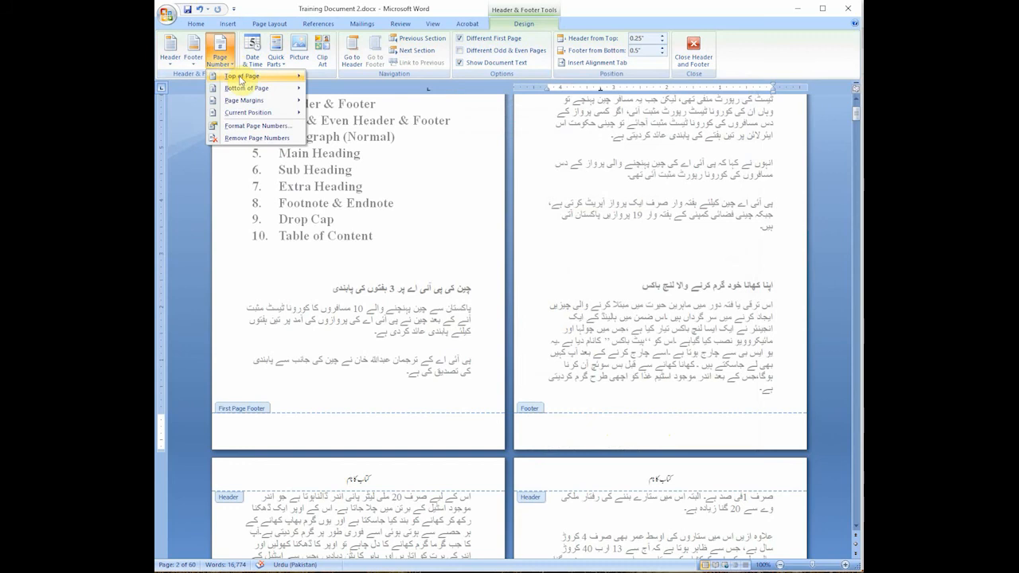
pyautogui.moveTo(250, 92)
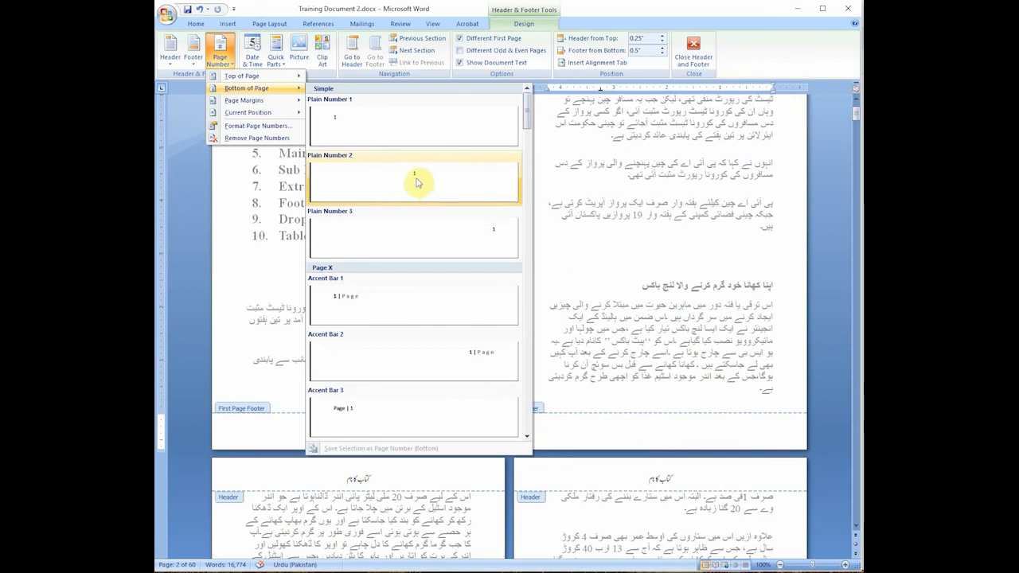
pyautogui.click(414, 179)
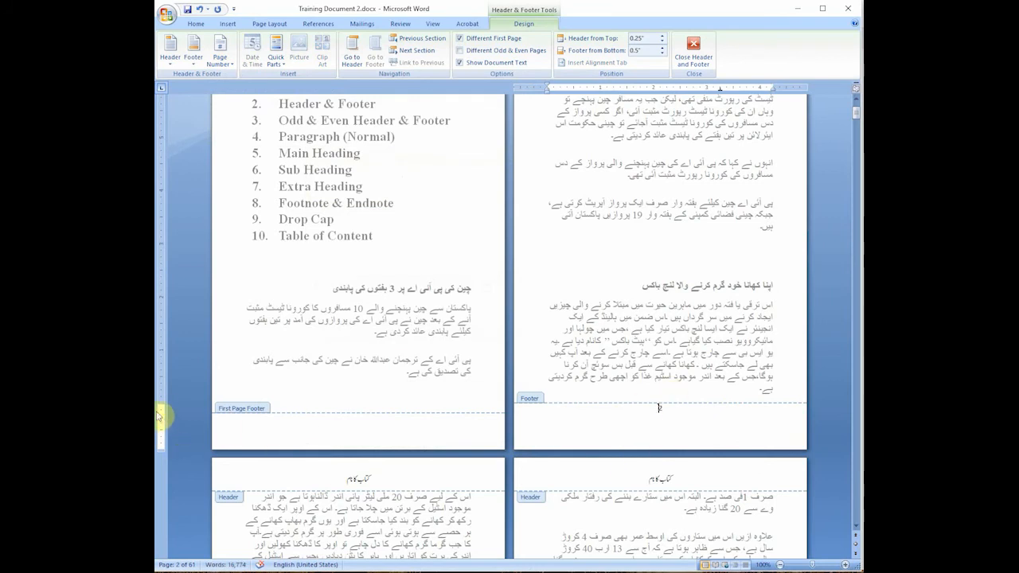
# Step: Set the footer's distance from the bottom to 0.06" and leave header and footer editing
pyautogui.moveTo(163, 404); pyautogui.dragTo(165, 424)
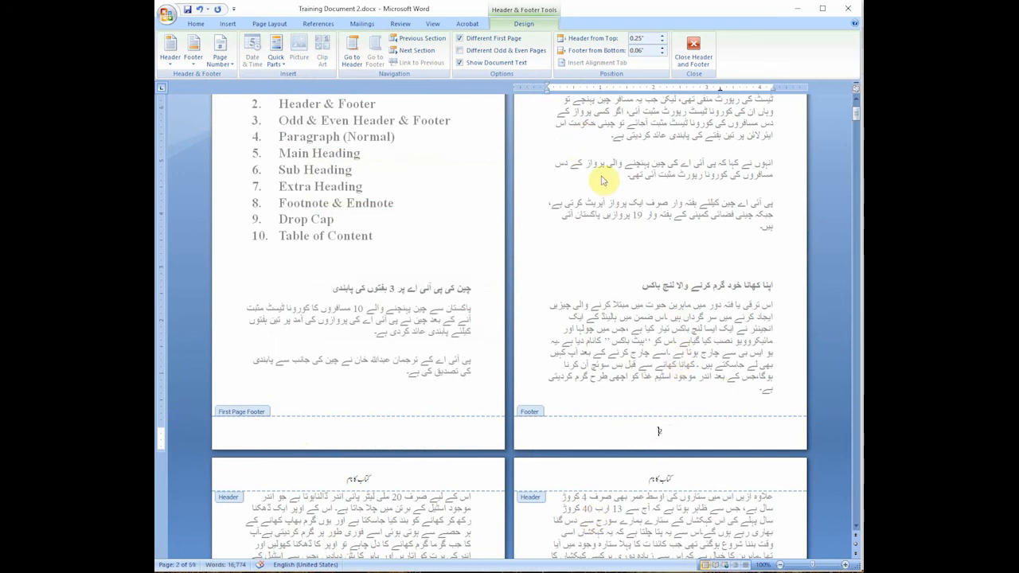
pyautogui.click(694, 50)
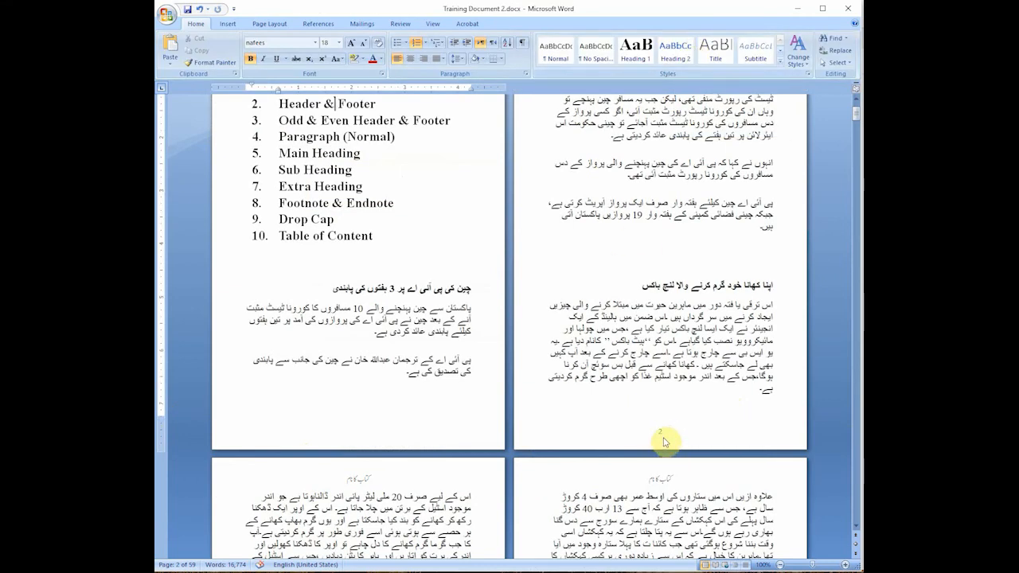
pyautogui.scroll(3, 714, 264)
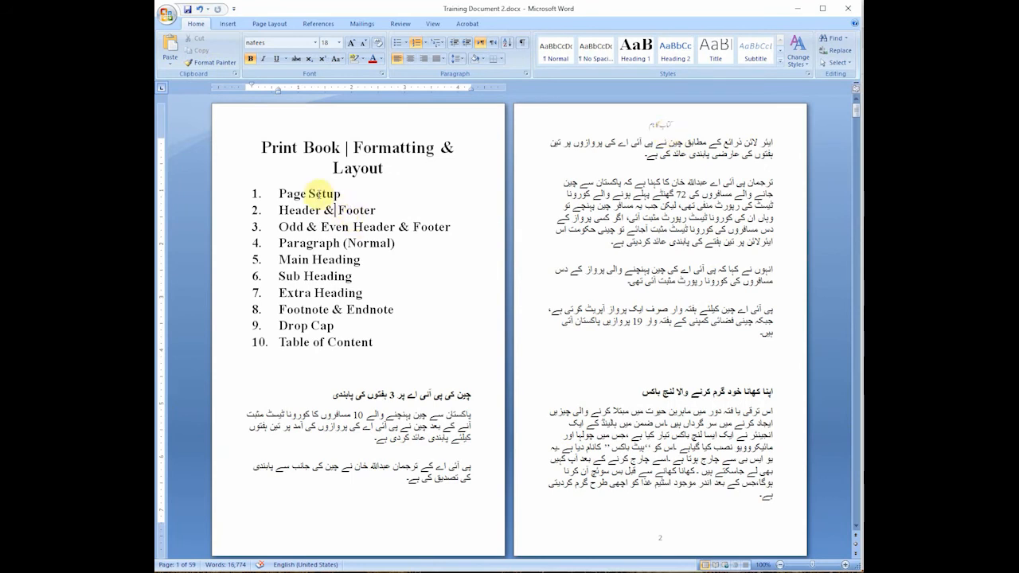
# Step: Apply strikethrough to the "Page Setup" item in the numbered topic list
pyautogui.doubleClick(316, 193)
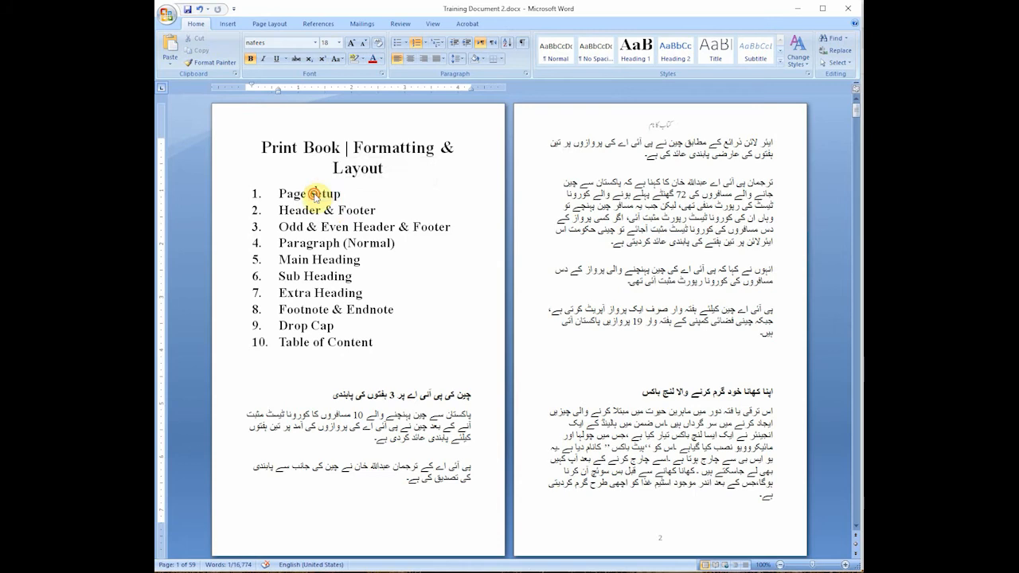
pyautogui.tripleClick(314, 193)
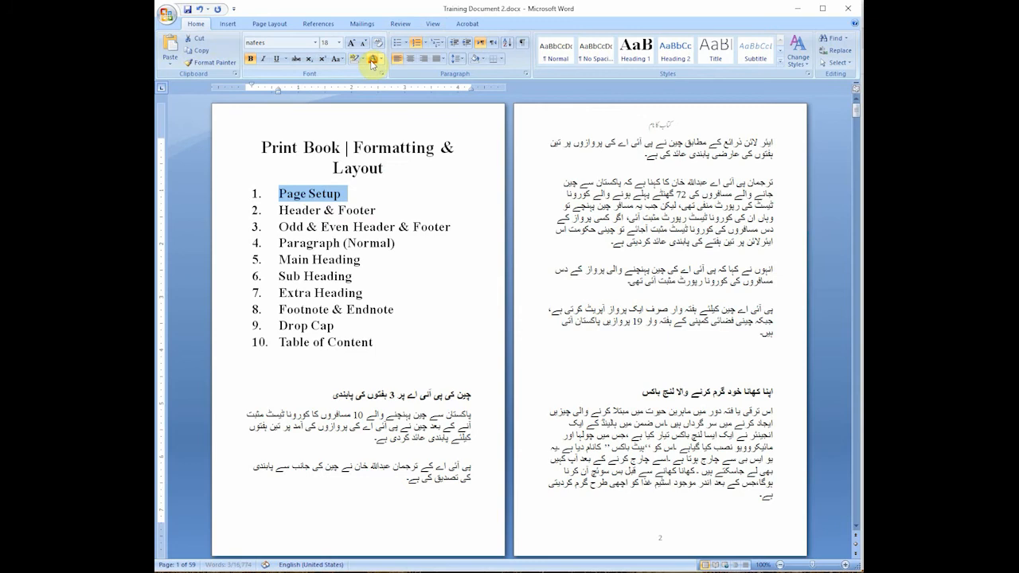
pyautogui.click(320, 194)
pyautogui.tripleClick(316, 194)
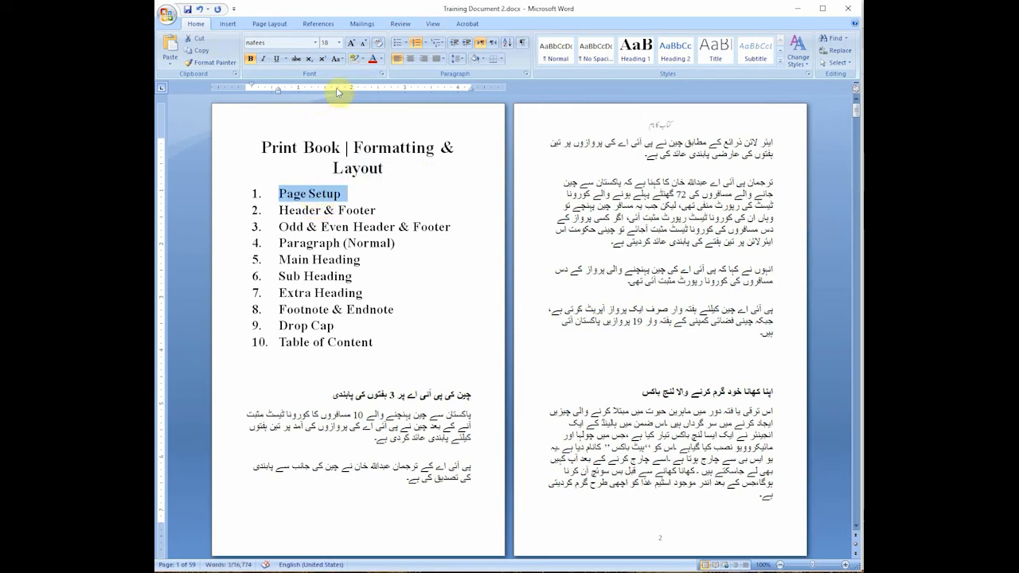
pyautogui.click(295, 59)
# Step: Apply strikethrough to the "Header & Footer" item in the numbered topic list
pyautogui.click(307, 212)
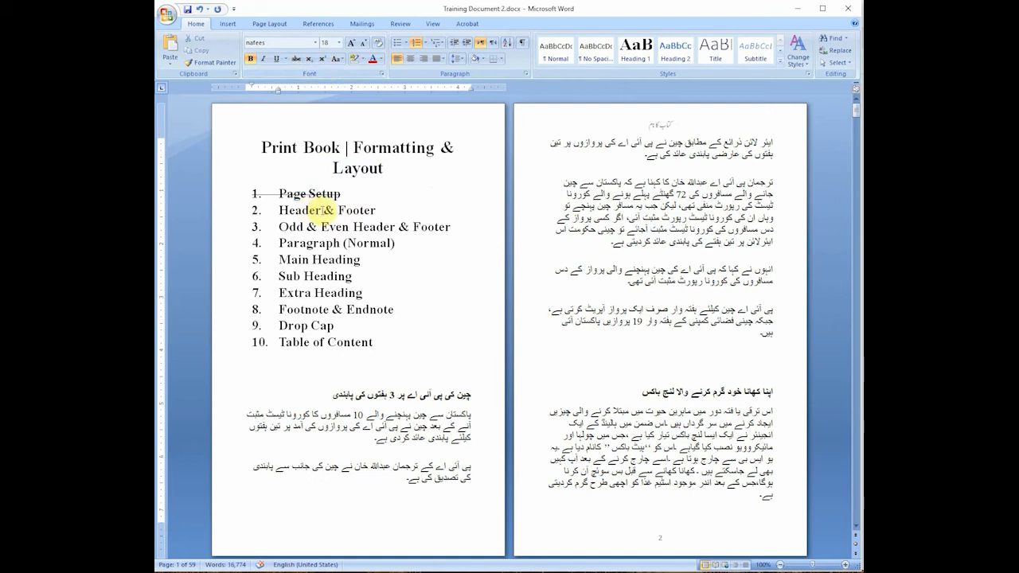
pyautogui.doubleClick(318, 211)
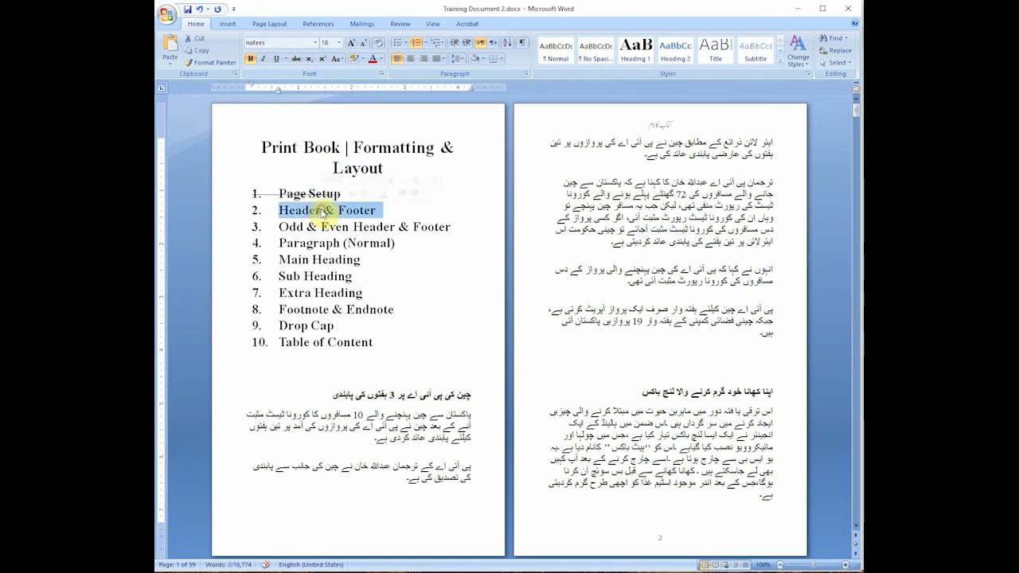
pyautogui.tripleClick(338, 210)
pyautogui.click(295, 58)
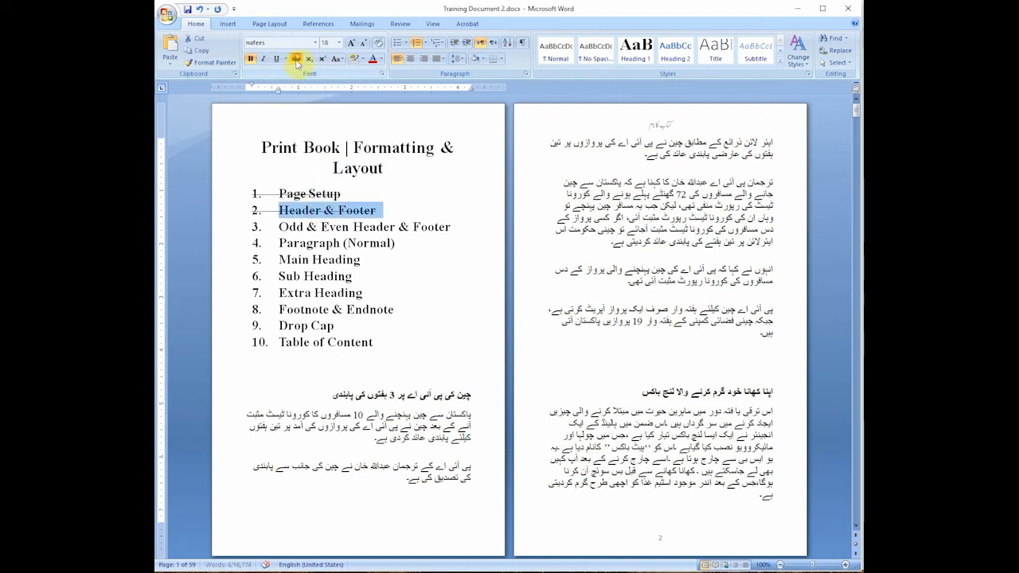
pyautogui.click(307, 211)
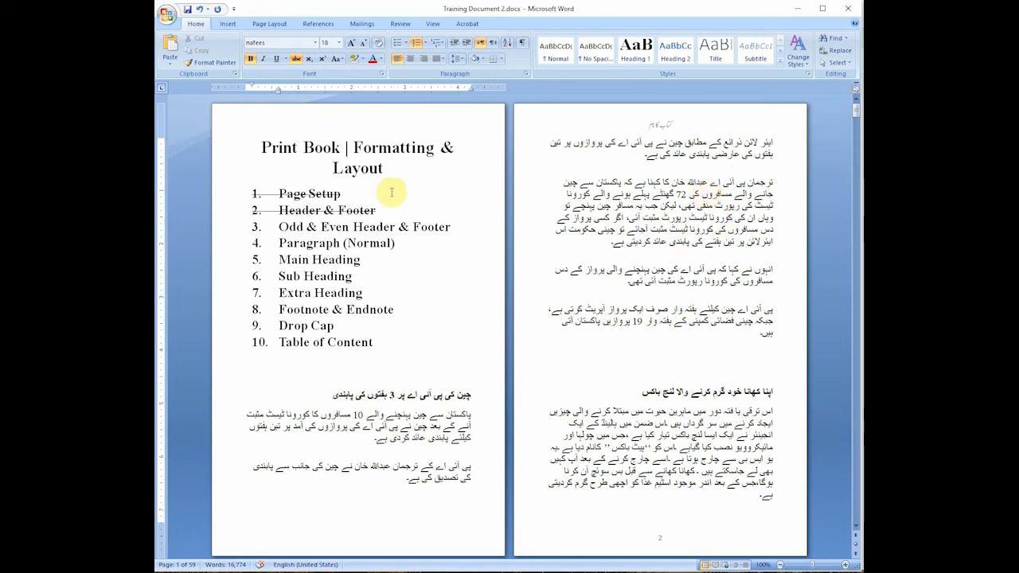
# Step: Apply strikethrough to the "Odd & Even Header & Footer" item in the numbered topic list
pyautogui.doubleClick(395, 227)
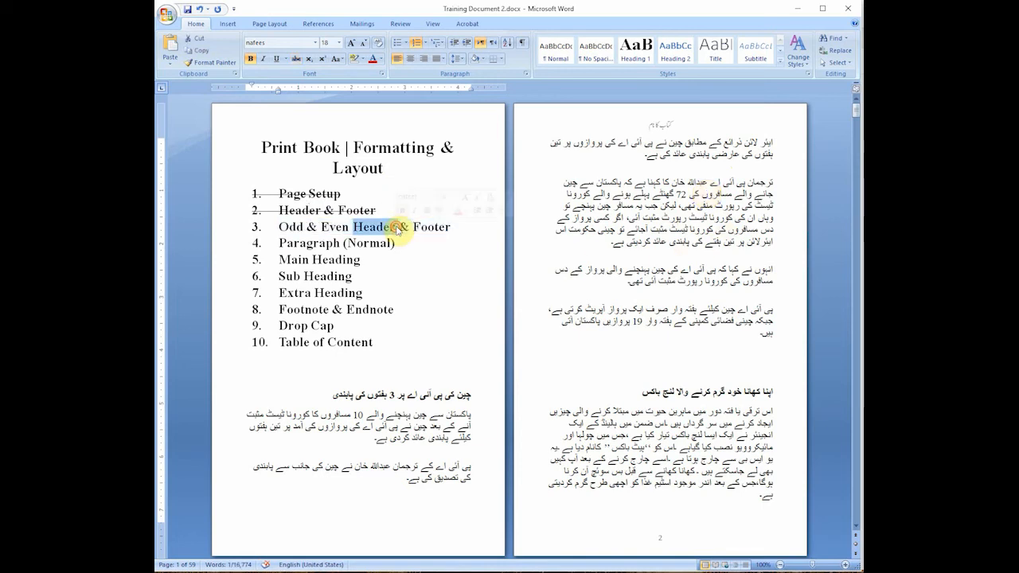
pyautogui.tripleClick(396, 228)
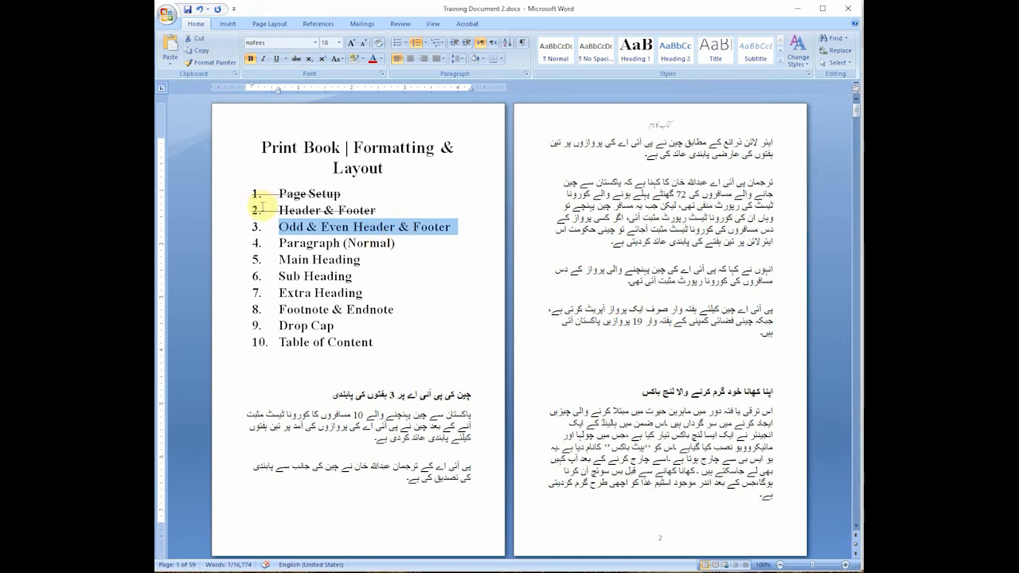
pyautogui.click(296, 58)
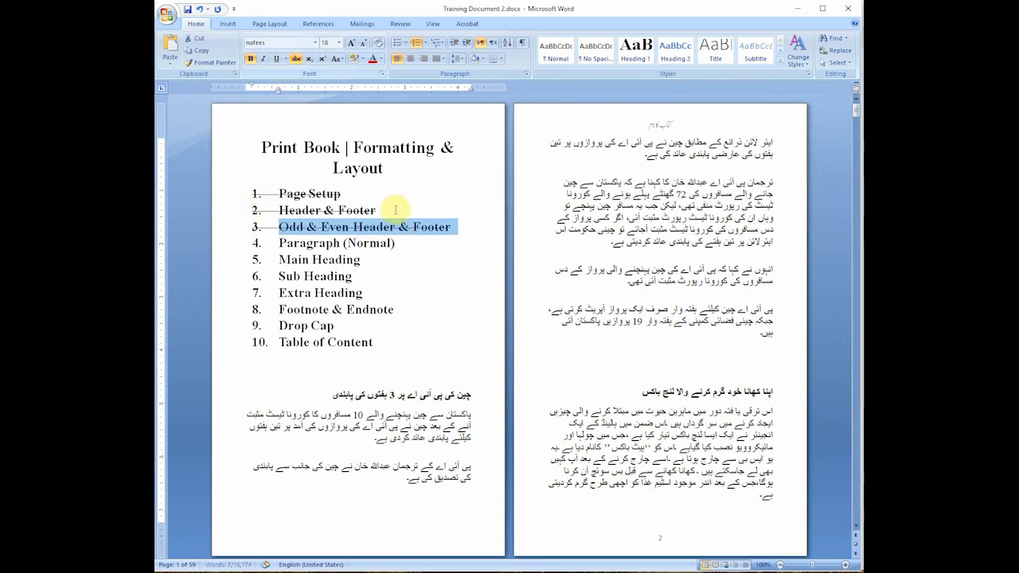
pyautogui.click(389, 226)
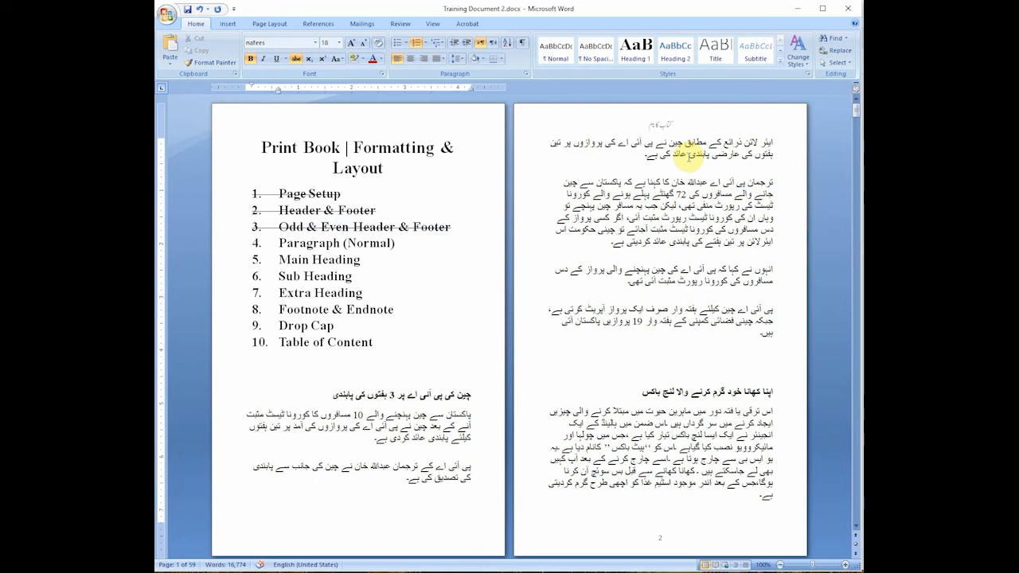
pyautogui.click(697, 158)
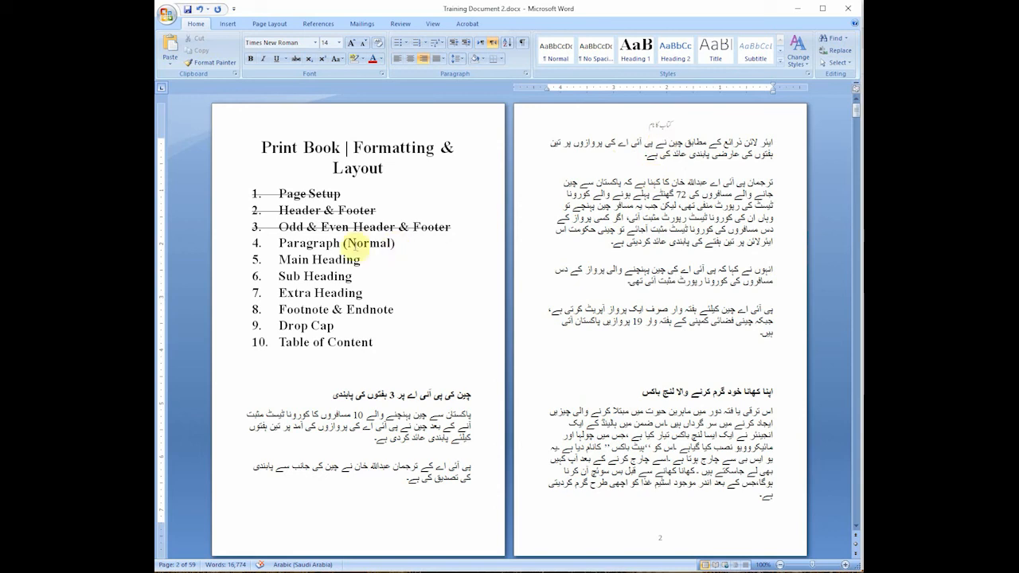
pyautogui.tripleClick(335, 247)
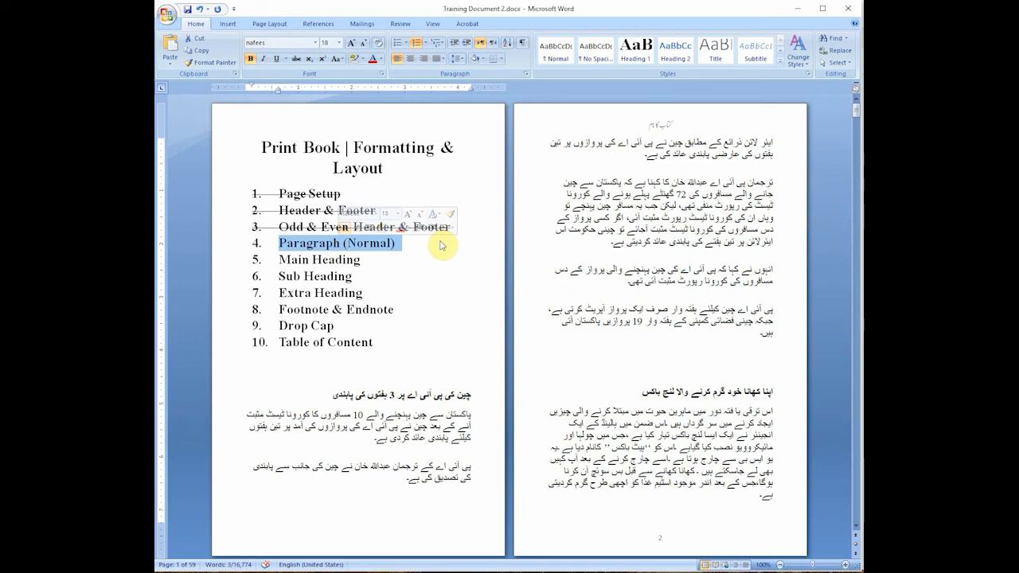
pyautogui.click(625, 220)
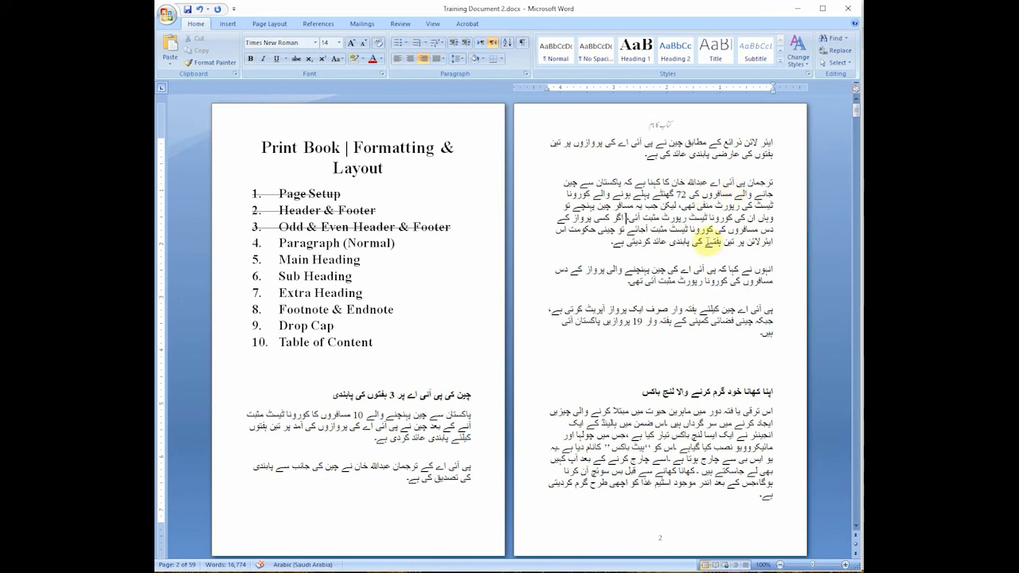
# Step: Join the first two Urdu body paragraphs under the first page's heading into one paragraph
pyautogui.scroll(-3, 700, 243)
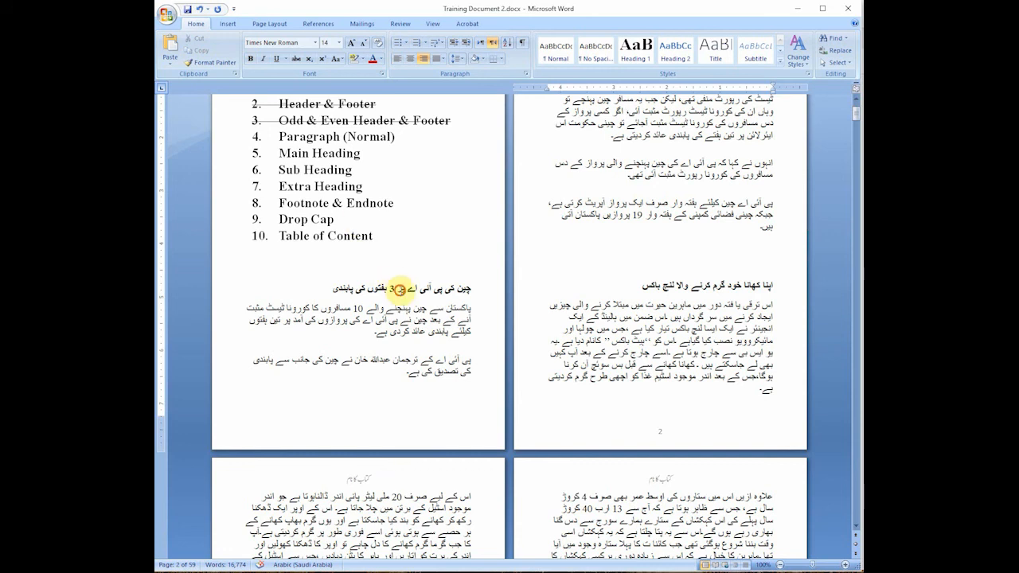
pyautogui.click(428, 304)
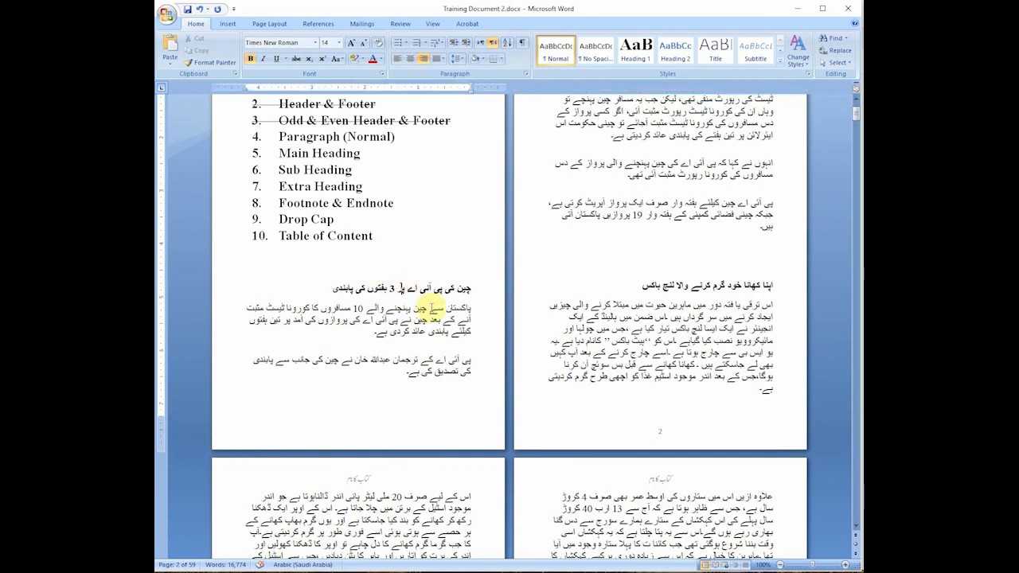
pyautogui.click(355, 334)
pyautogui.press('Delete')
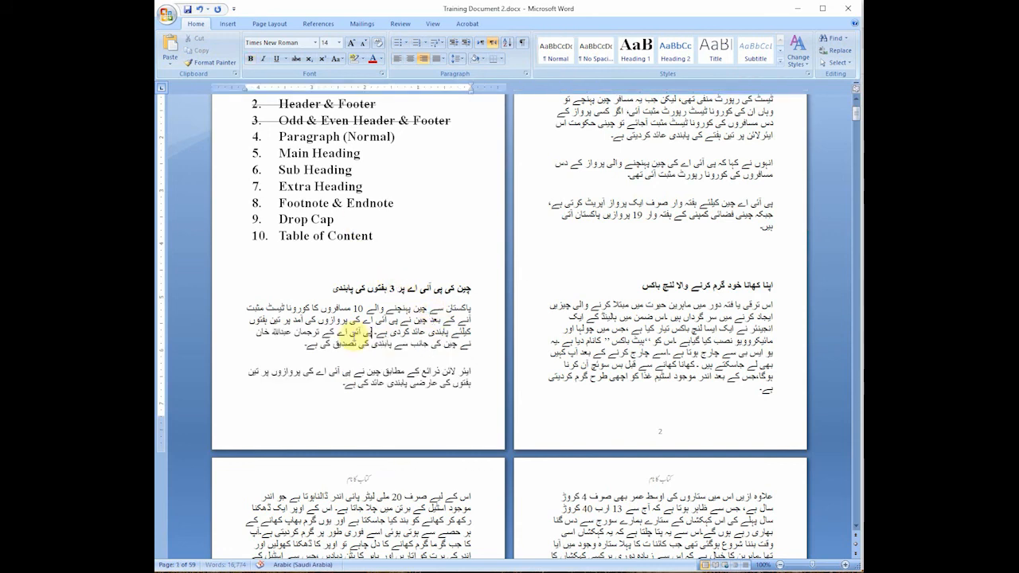
pyautogui.scroll(3, 464, 332)
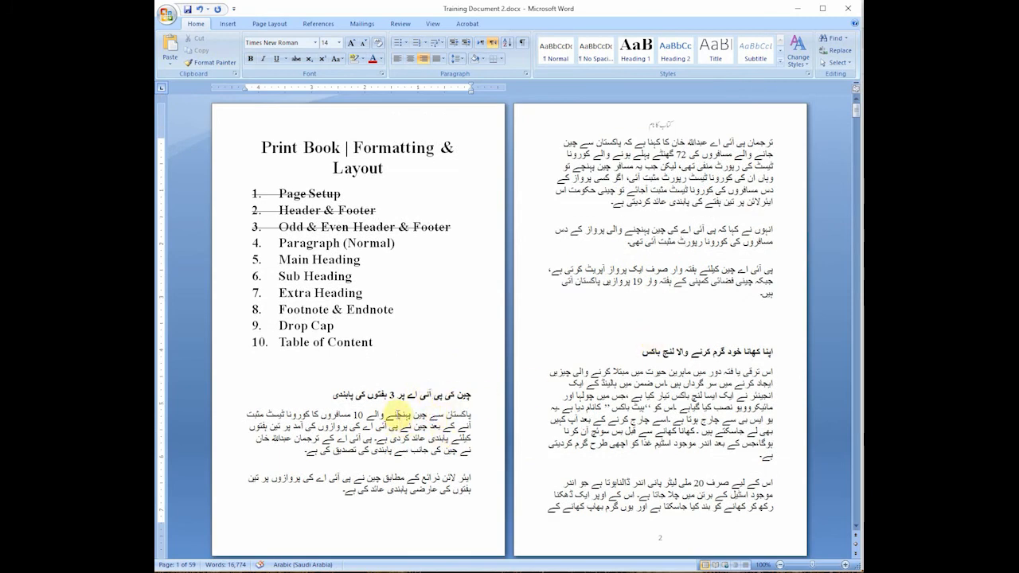
pyautogui.scroll(-3, 391, 356)
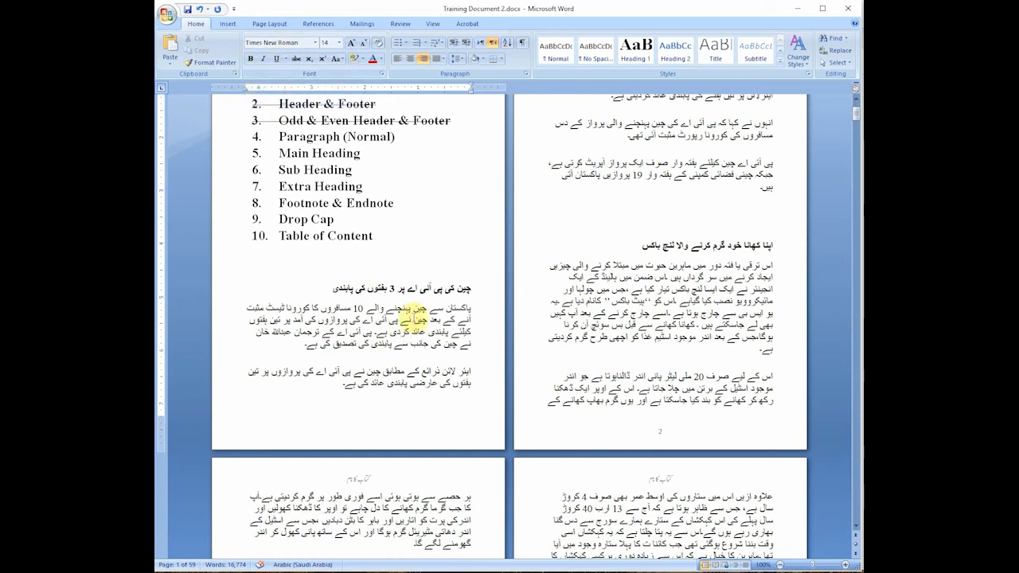
pyautogui.hotkey('ctrl', 'a')
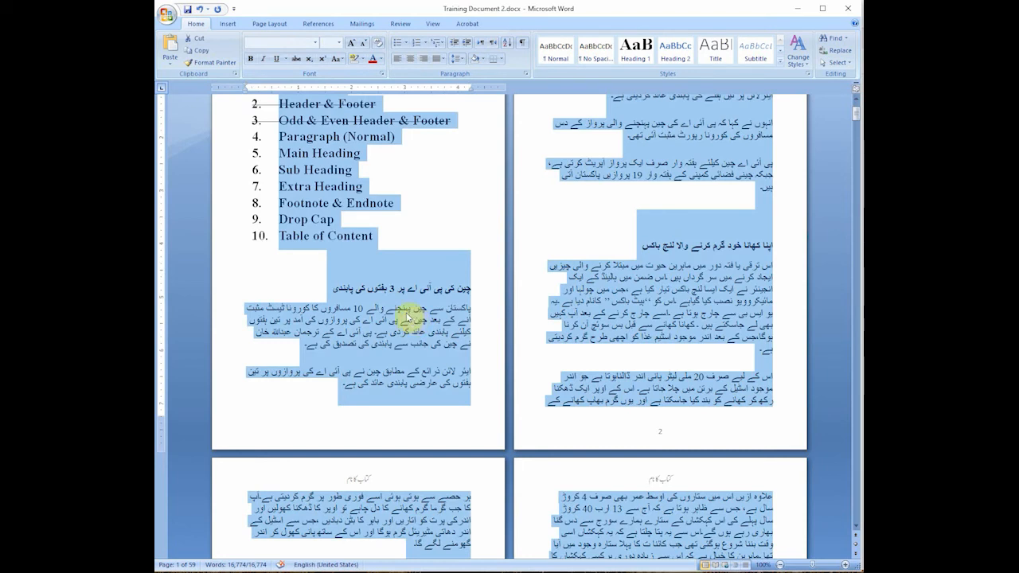
pyautogui.click(403, 313)
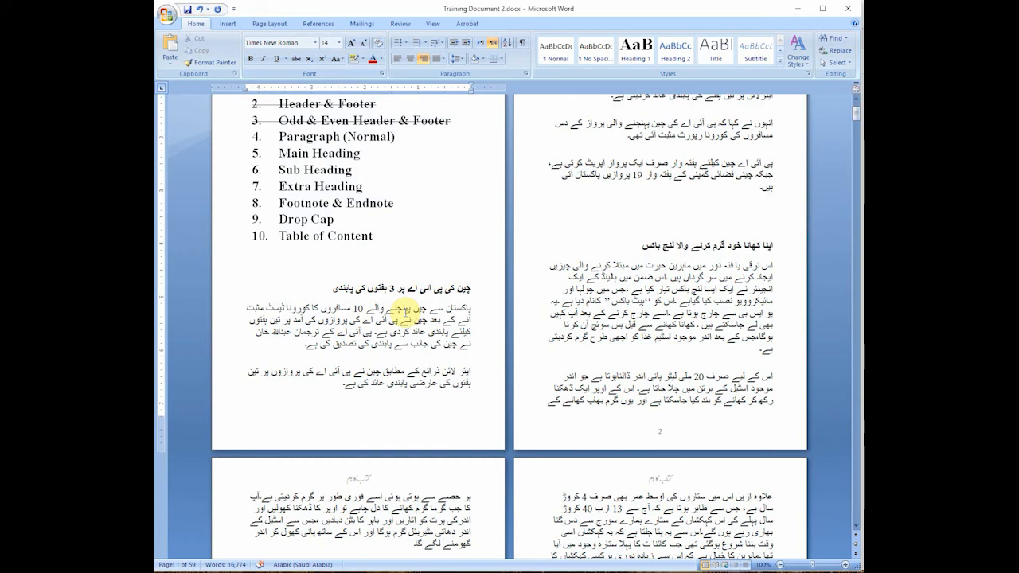
pyautogui.tripleClick(417, 319)
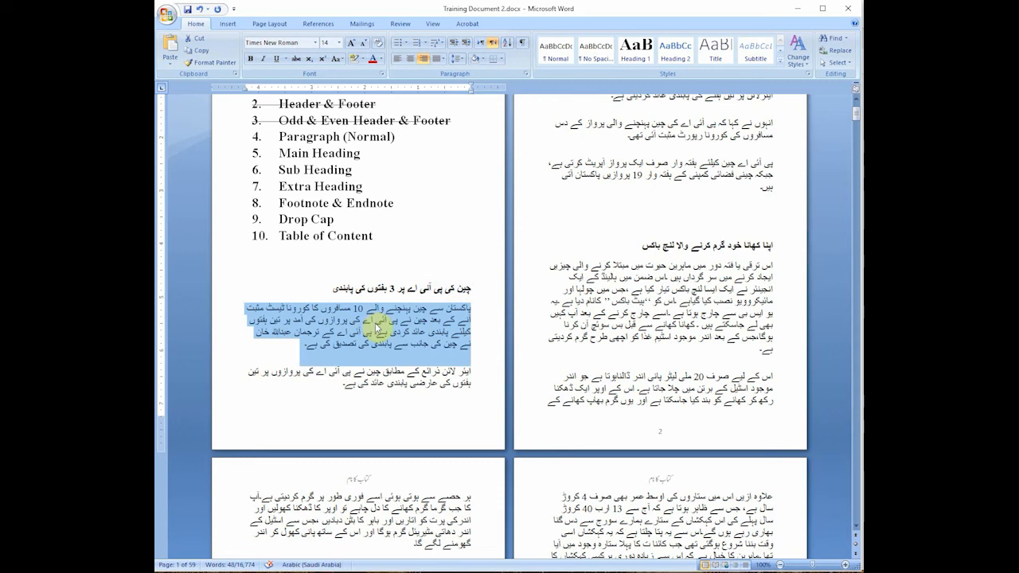
pyautogui.click(379, 326)
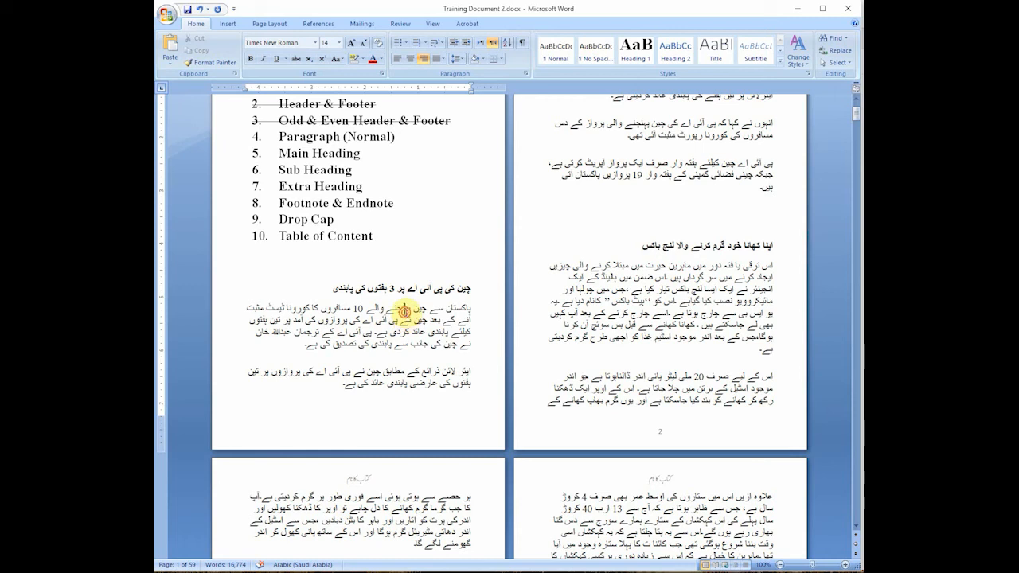
# Step: Select the first body paragraph under the first heading and open the Normal style for modification
pyautogui.doubleClick(398, 309)
pyautogui.tripleClick(392, 307)
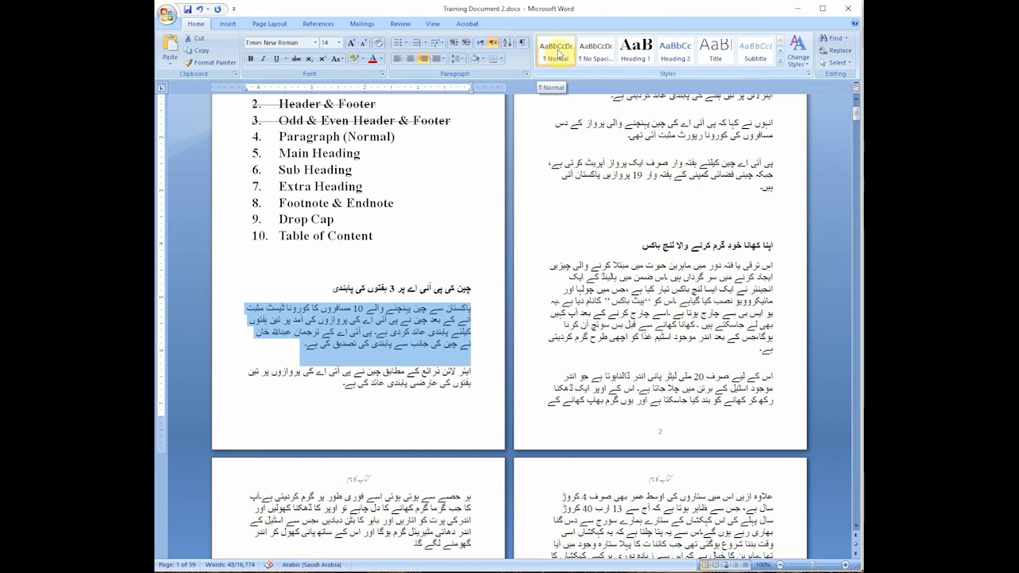
pyautogui.click(557, 53)
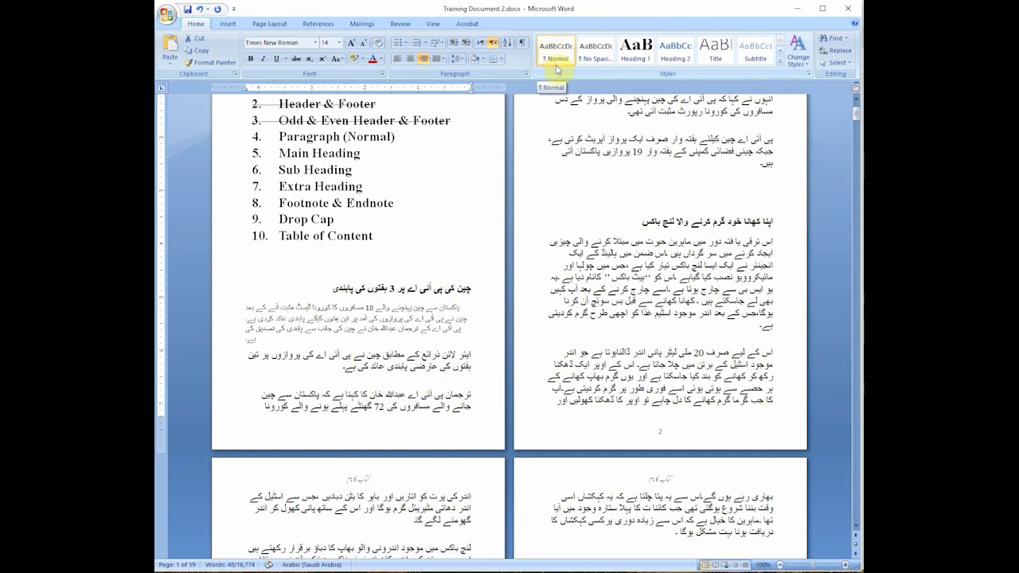
pyautogui.rightClick(555, 56)
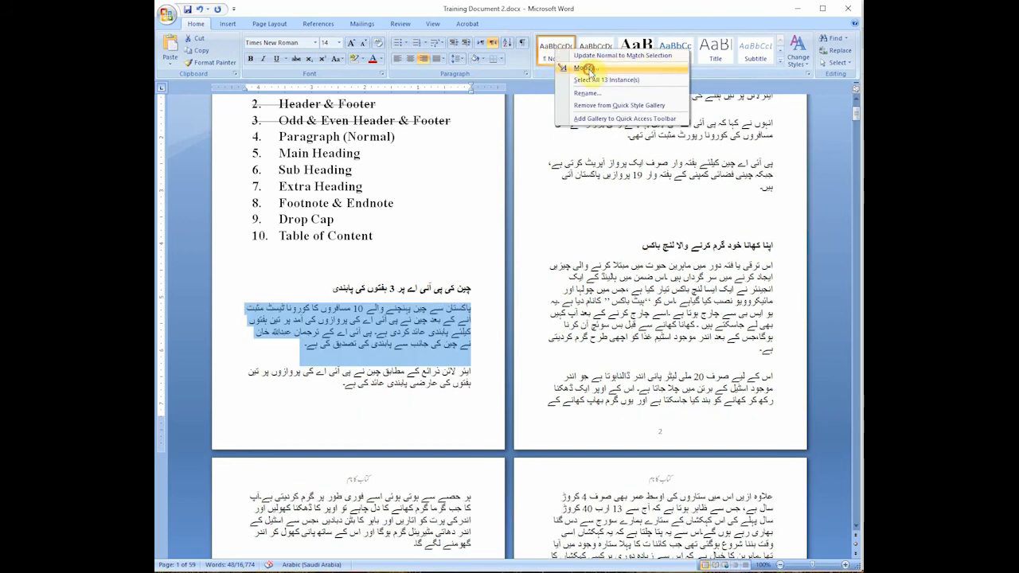
pyautogui.click(589, 70)
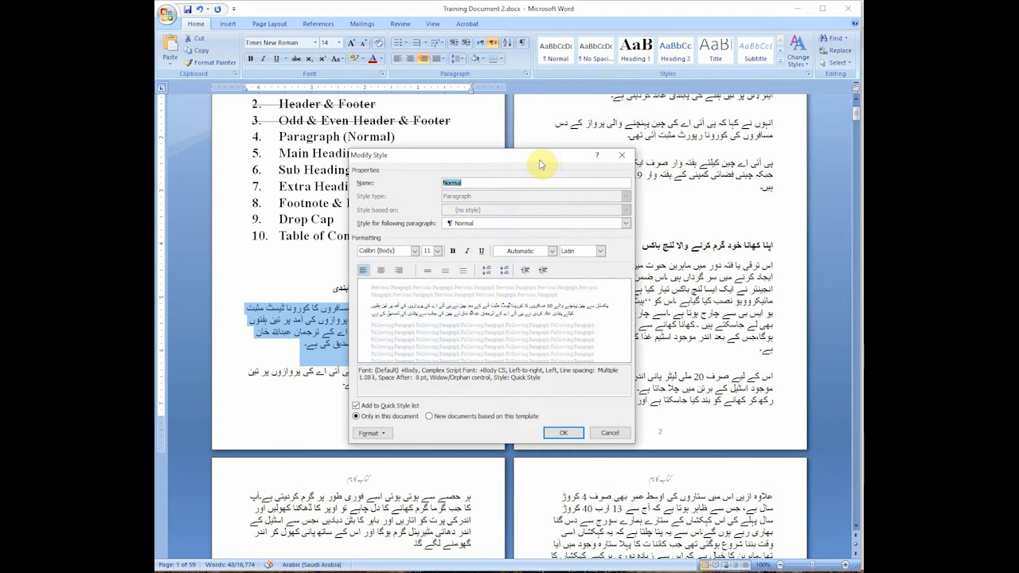
pyautogui.moveTo(544, 157); pyautogui.dragTo(699, 116)
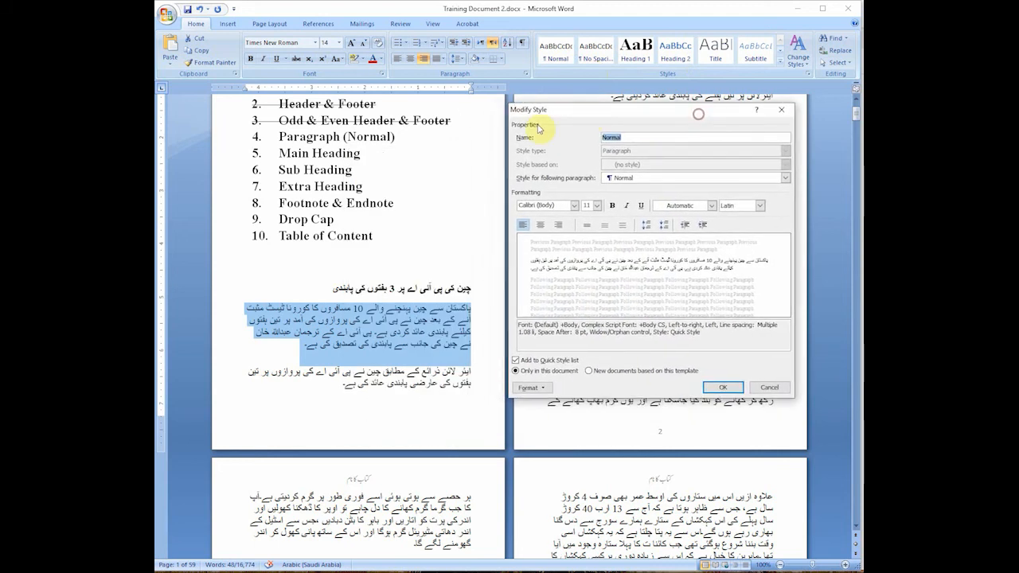
pyautogui.click(611, 137)
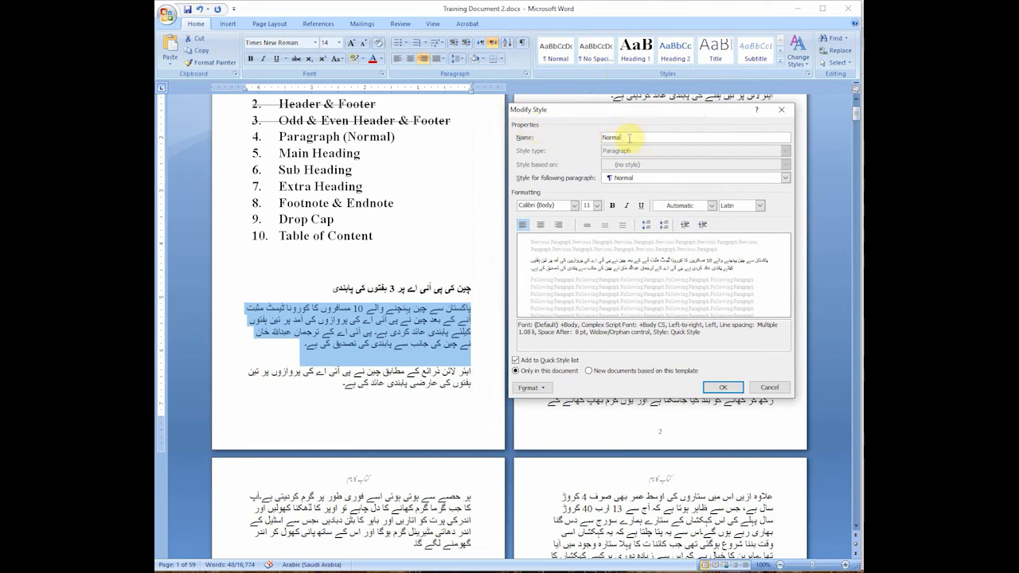
pyautogui.write('/نارمل')
pyautogui.moveTo(623, 138)
pyautogui.mouseDown()
pyautogui.moveTo(650, 137)
pyautogui.moveTo(624, 137)
pyautogui.mouseUp()
pyautogui.tripleClick(638, 137)
pyautogui.click(624, 137)
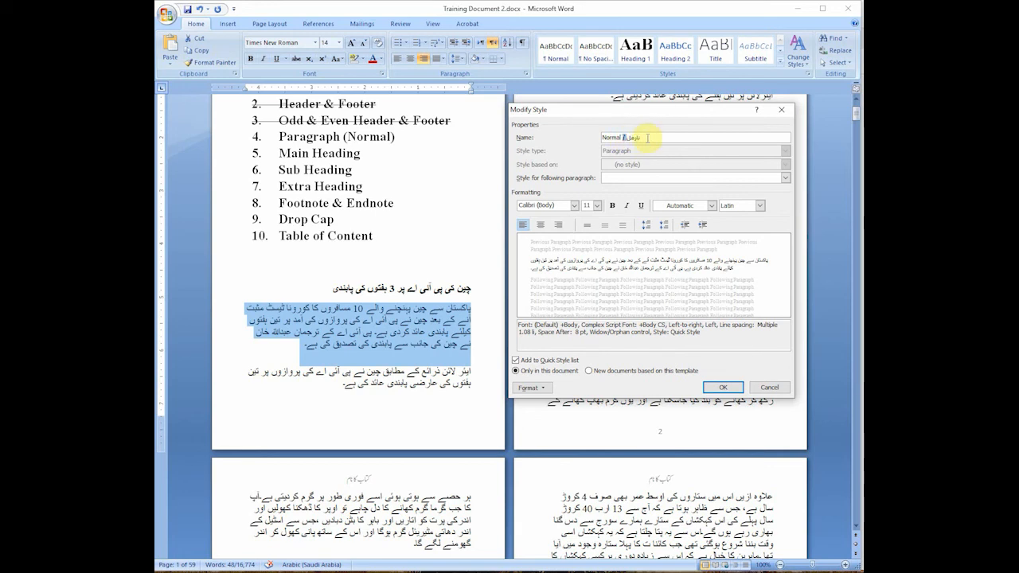
pyautogui.press('BackSpace')
pyautogui.click(624, 136)
pyautogui.doubleClick(628, 138)
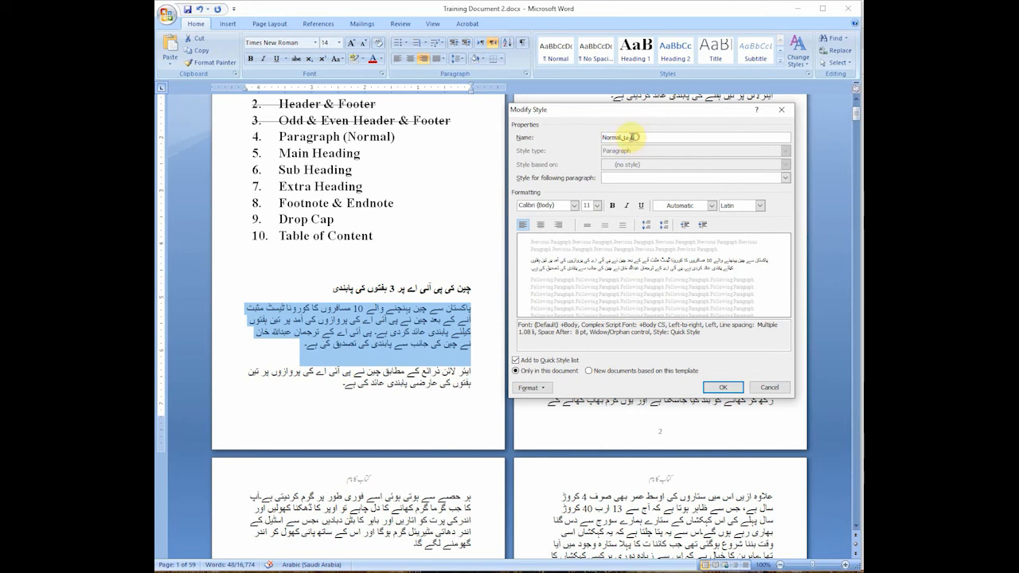
pyautogui.press('BackSpace')
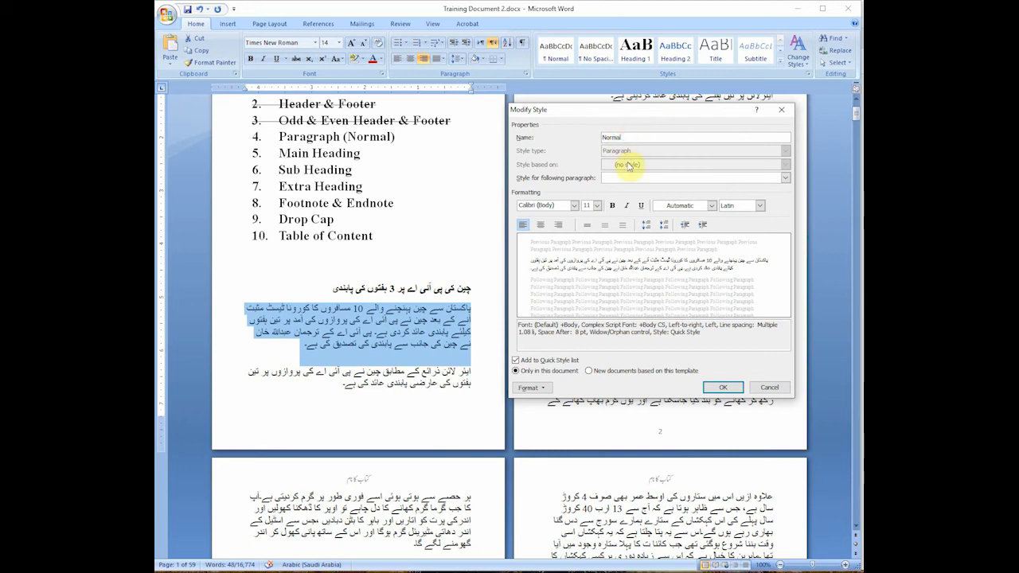
# Step: Set the Normal style's style for the following paragraph to Normal
pyautogui.click(584, 157)
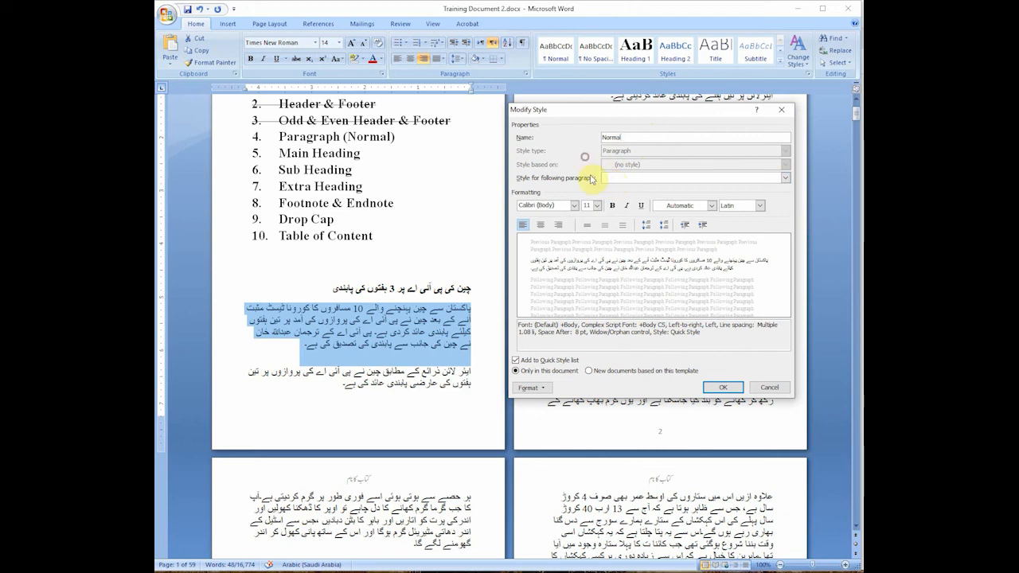
pyautogui.click(707, 181)
pyautogui.click(645, 188)
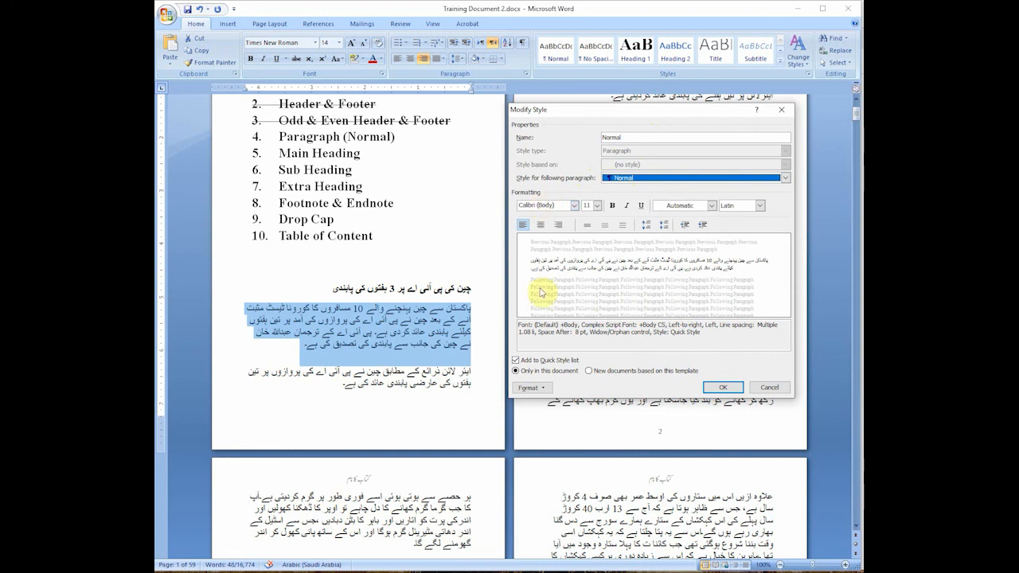
# Step: Open the Normal style's font settings and position their window beside the selected Urdu paragraph
pyautogui.click(546, 389)
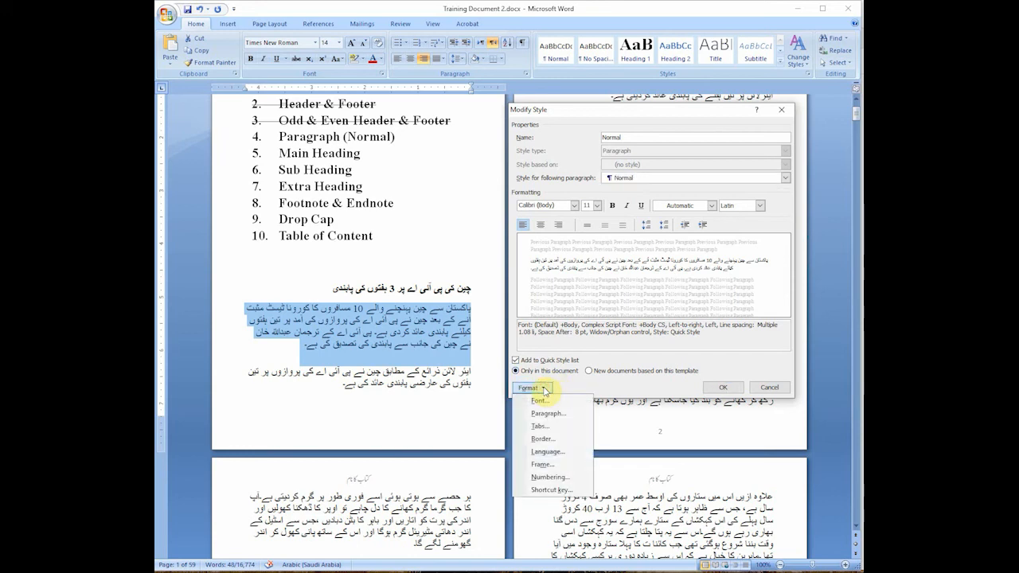
pyautogui.click(539, 401)
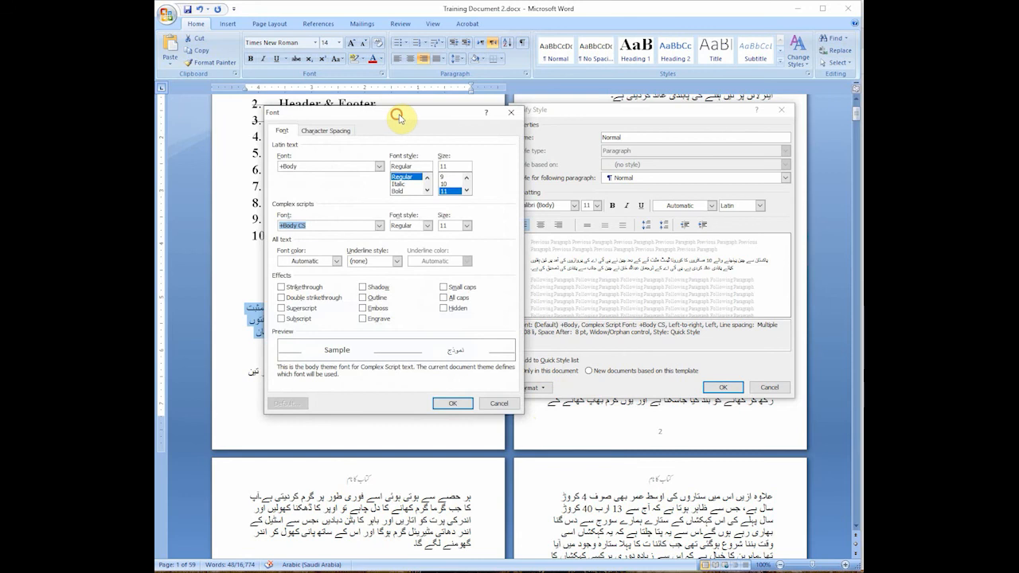
pyautogui.moveTo(397, 115); pyautogui.dragTo(641, 116)
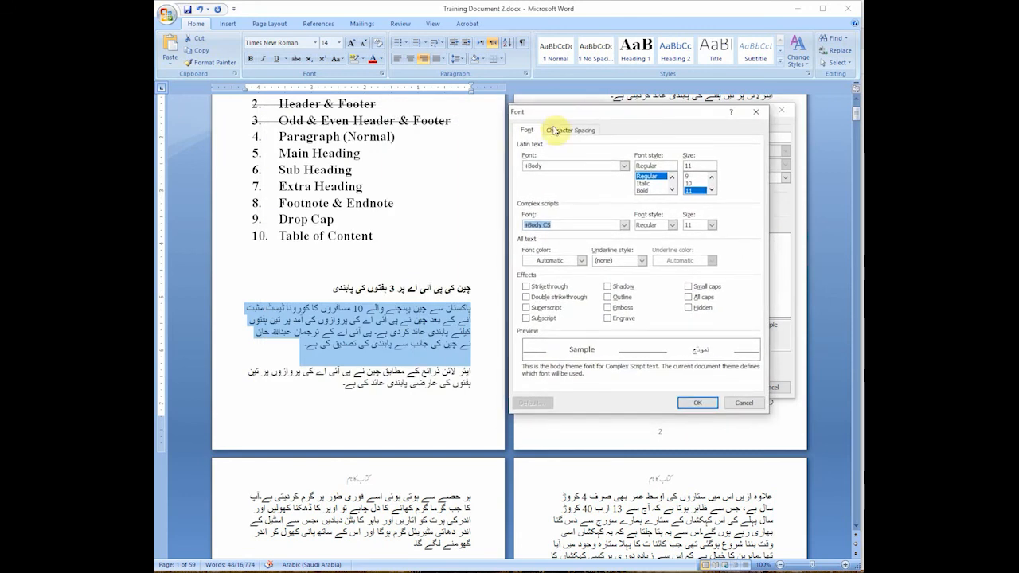
# Step: Try the Raised character position for the Normal style, set it back to Normal, and return to the main font settings
pyautogui.click(532, 130)
pyautogui.click(561, 133)
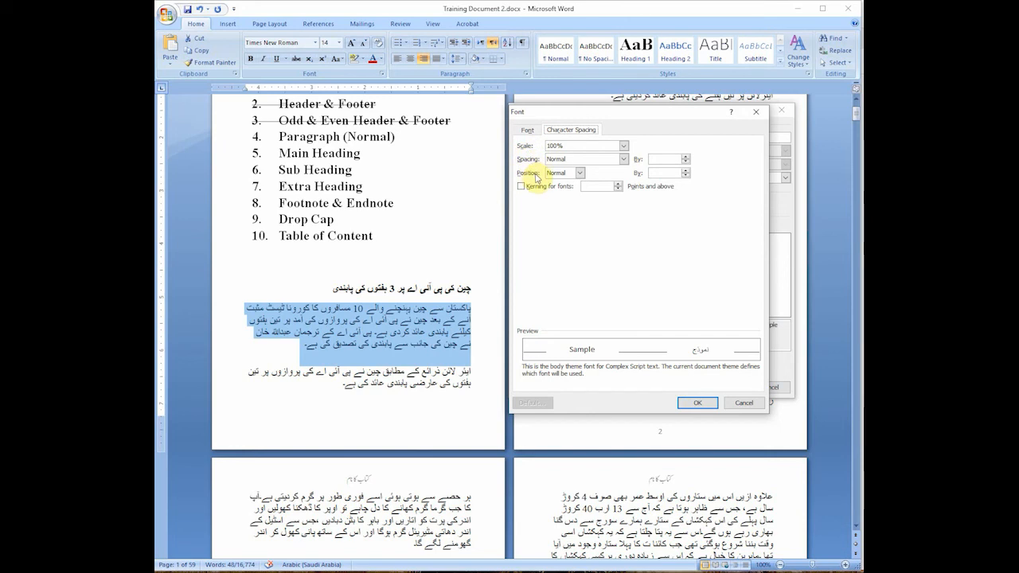
pyautogui.click(579, 173)
pyautogui.click(567, 189)
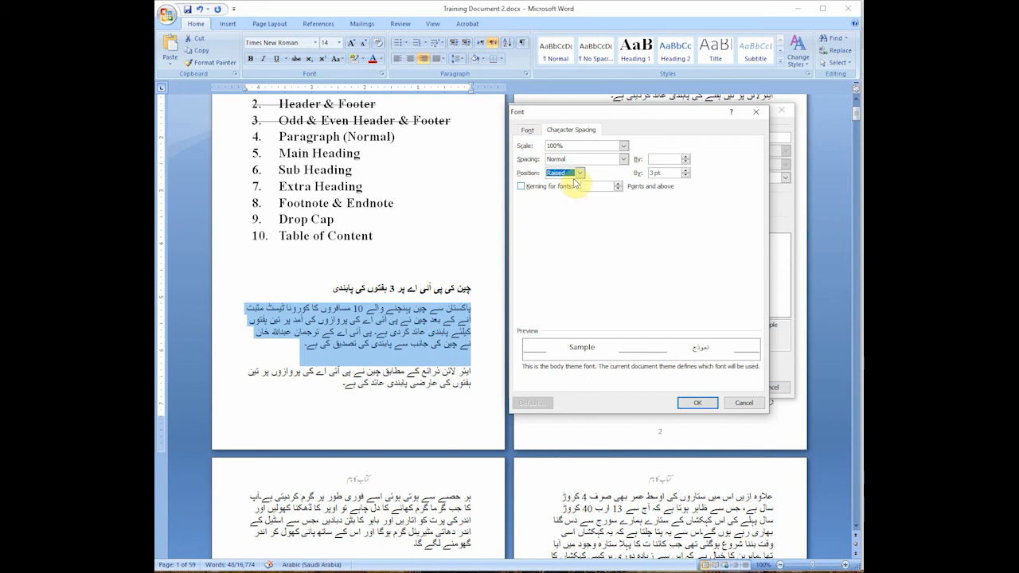
pyautogui.click(580, 173)
pyautogui.click(567, 182)
pyautogui.click(528, 132)
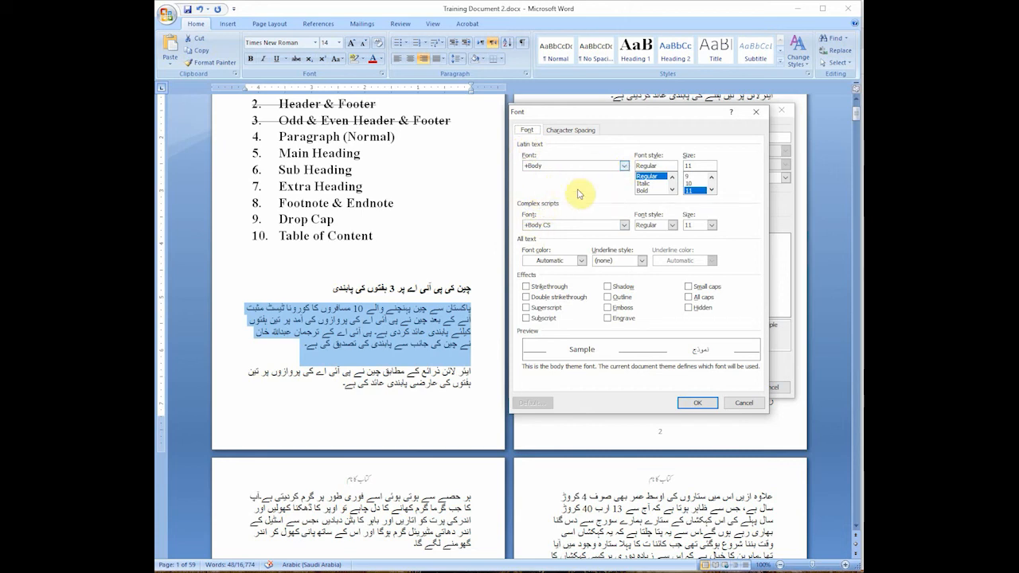
# Step: Try Abdo Free and Alvi Nastaleeq as the Normal style's Latin text font
pyautogui.click(624, 166)
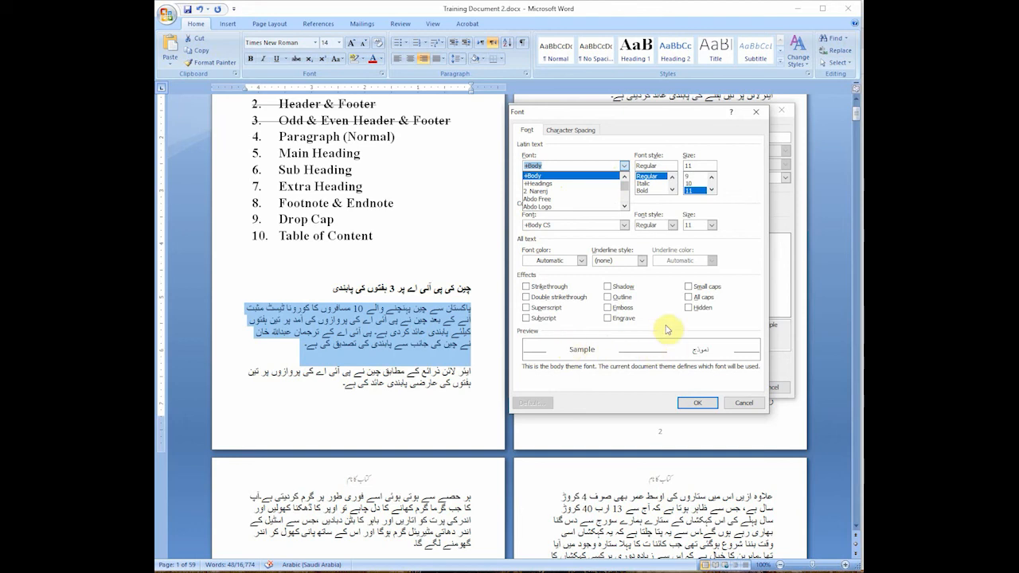
pyautogui.click(564, 199)
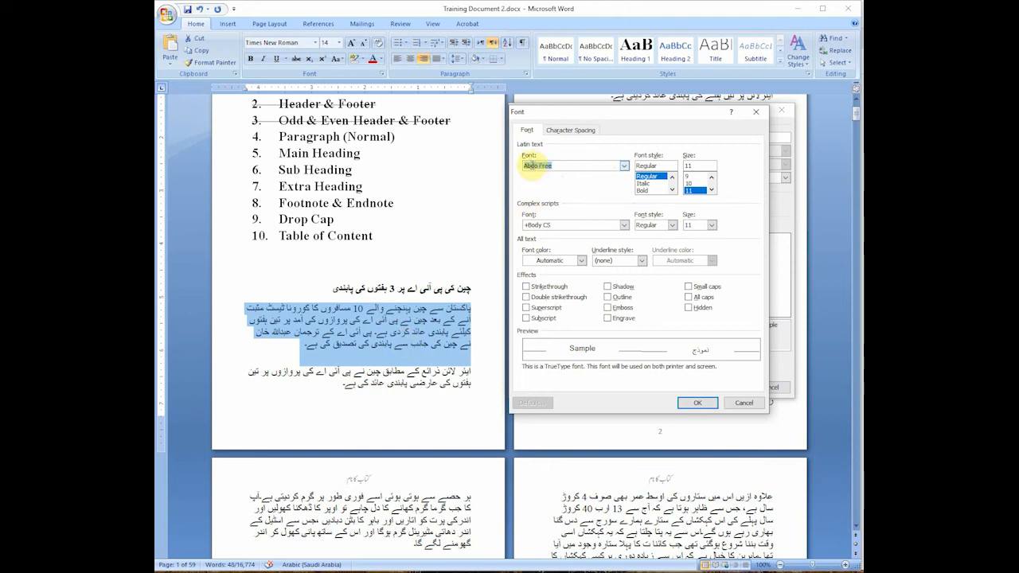
pyautogui.click(624, 165)
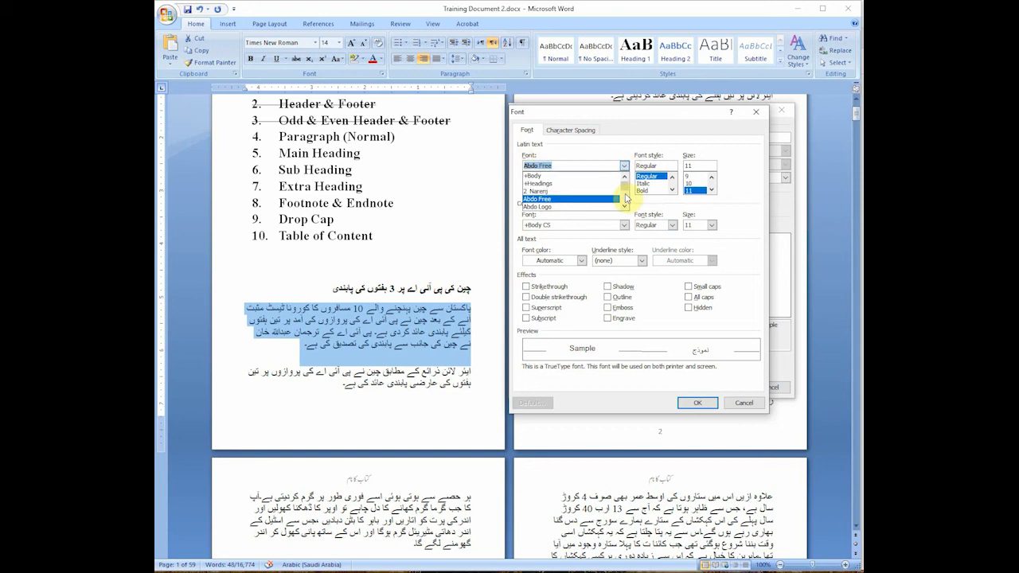
pyautogui.scroll(-5, 627, 207)
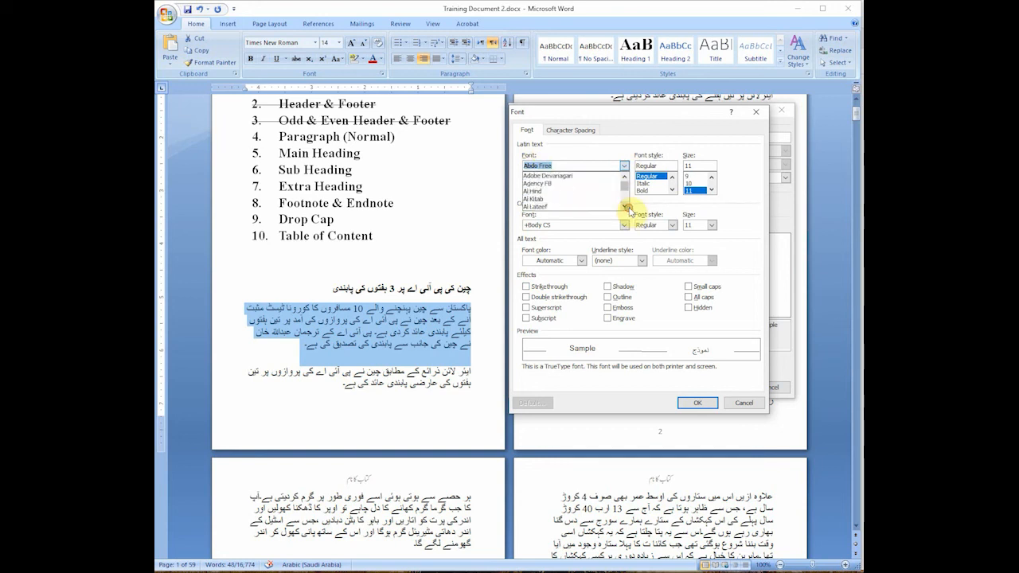
pyautogui.click(625, 207)
pyautogui.click(626, 207)
pyautogui.click(626, 207)
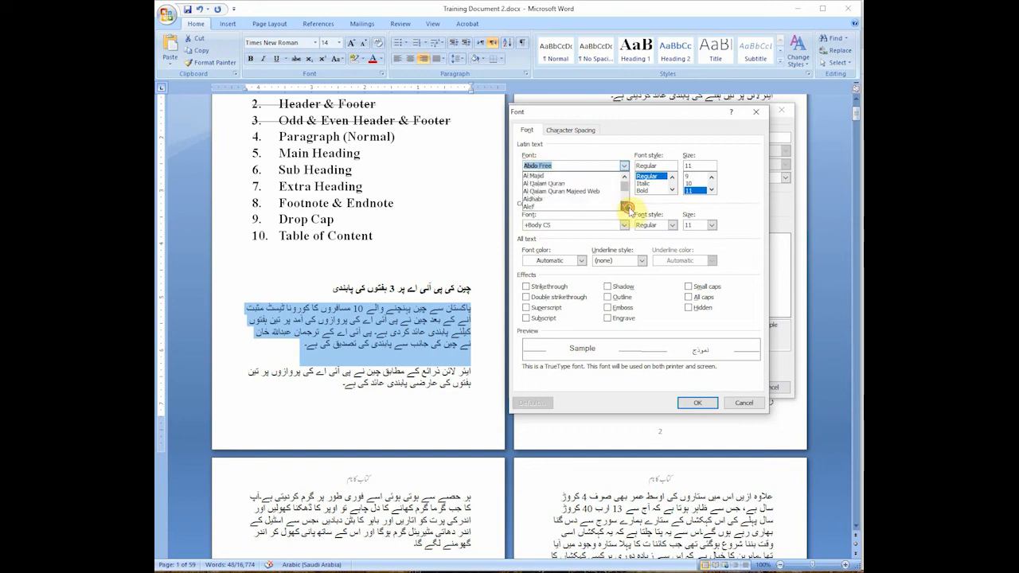
pyautogui.click(626, 207)
pyautogui.click(626, 207)
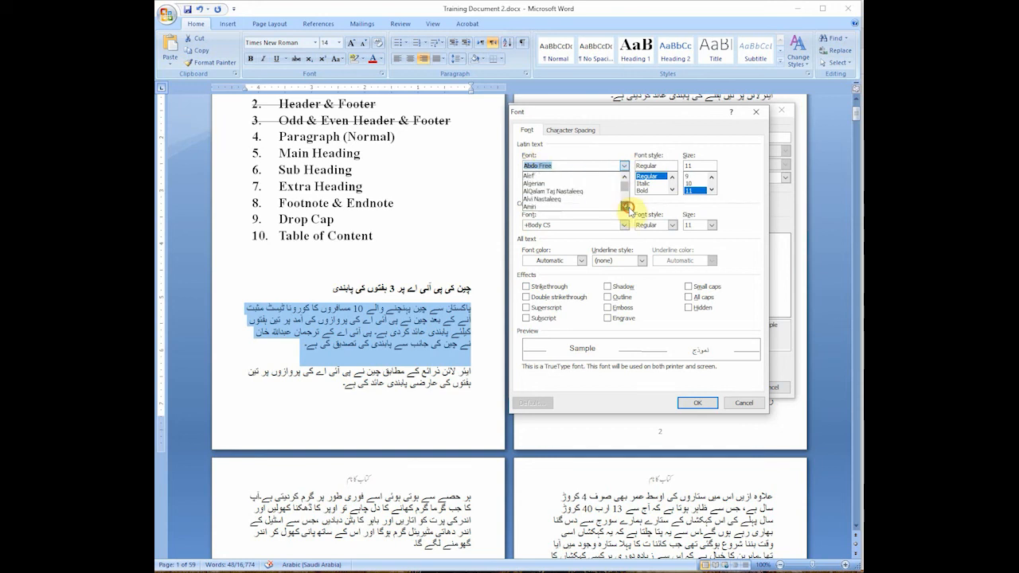
pyautogui.click(573, 199)
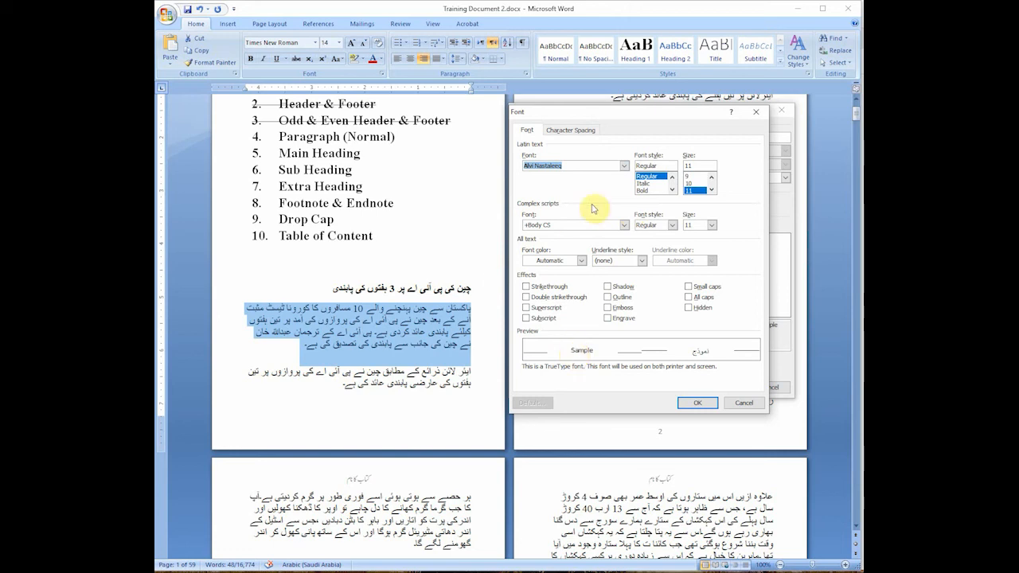
# Step: Set the Normal style's Latin text font to Times New Roman
pyautogui.click(624, 167)
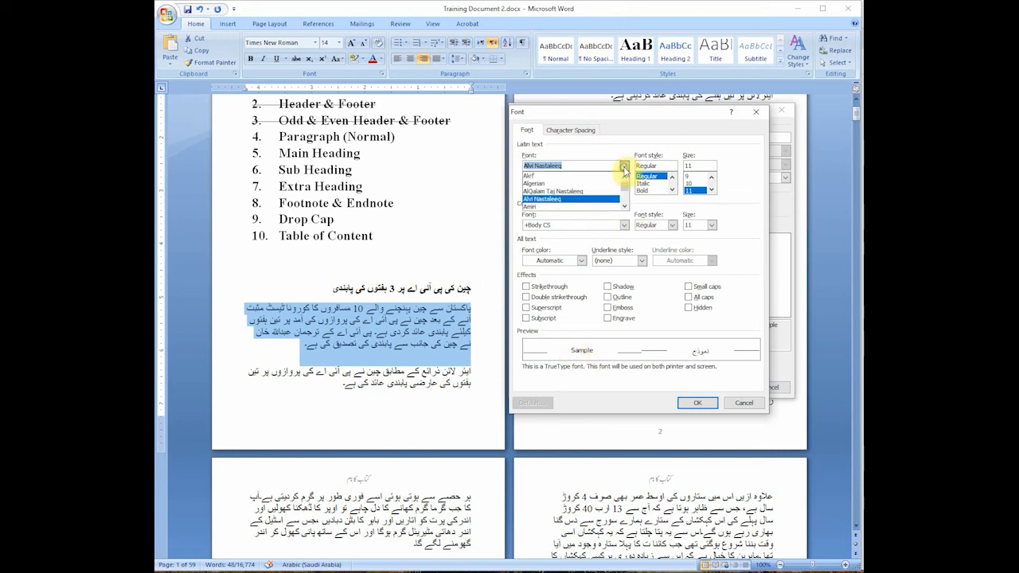
pyautogui.click(626, 207)
pyautogui.click(626, 207)
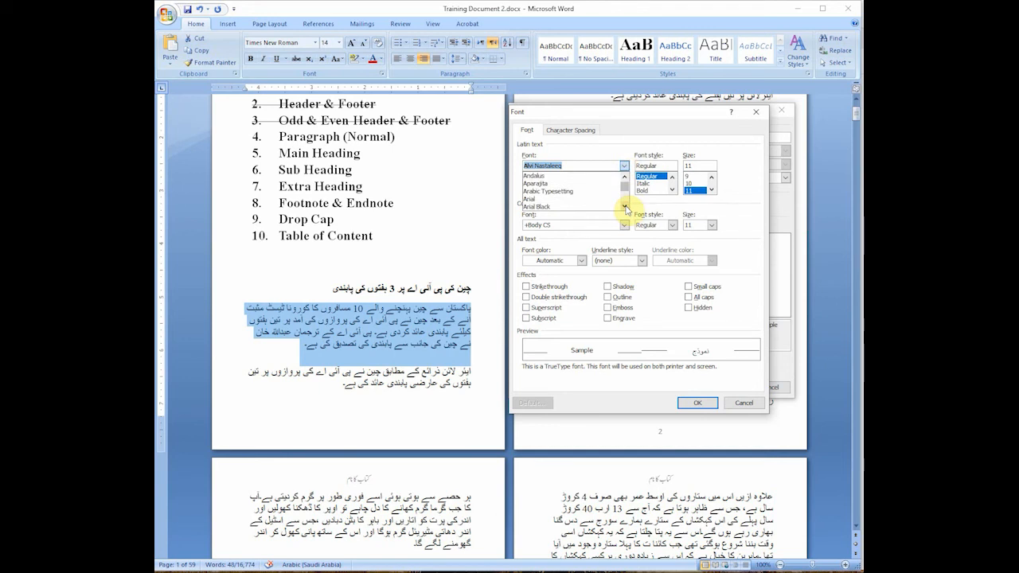
pyautogui.click(626, 207)
pyautogui.click(626, 207)
pyautogui.click(625, 207)
pyautogui.click(626, 207)
pyautogui.click(625, 207)
pyautogui.click(626, 207)
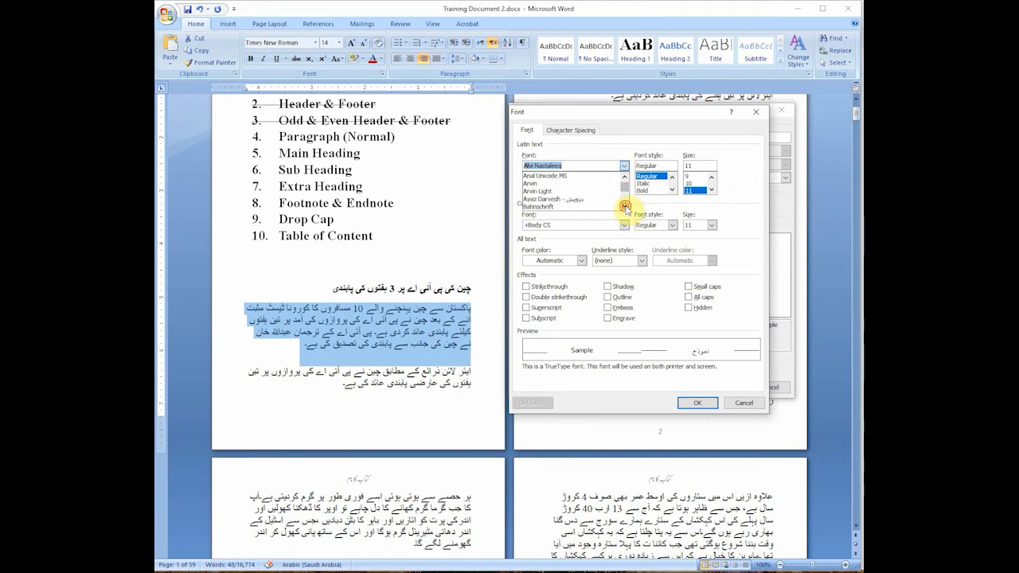
pyautogui.click(625, 207)
pyautogui.click(626, 207)
pyautogui.click(625, 207)
pyautogui.click(626, 207)
pyautogui.click(625, 207)
pyautogui.click(625, 207)
pyautogui.click(626, 207)
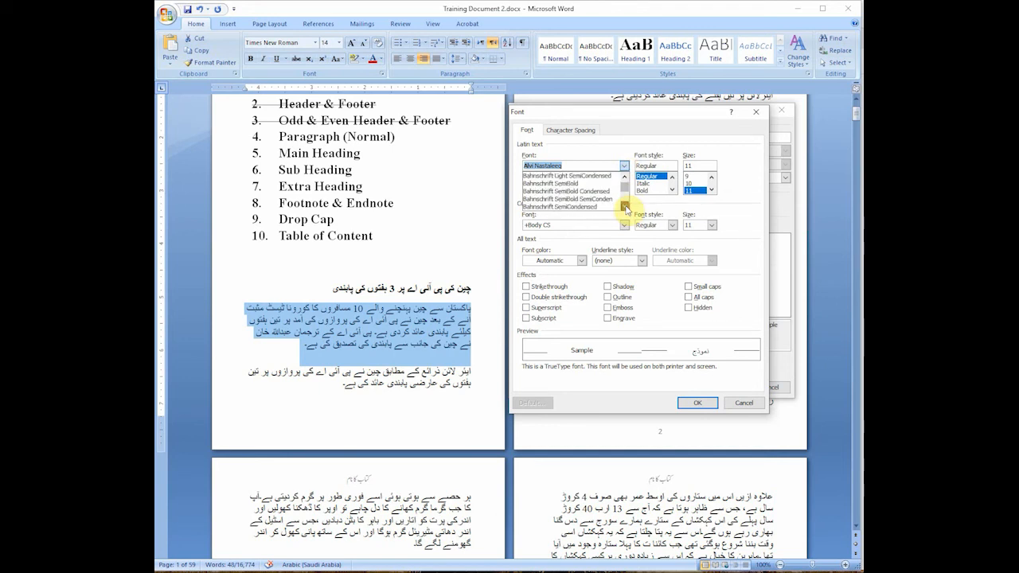
pyautogui.click(625, 207)
pyautogui.click(626, 207)
pyautogui.click(626, 206)
pyautogui.click(625, 207)
pyautogui.click(625, 207)
pyautogui.click(626, 207)
pyautogui.click(625, 207)
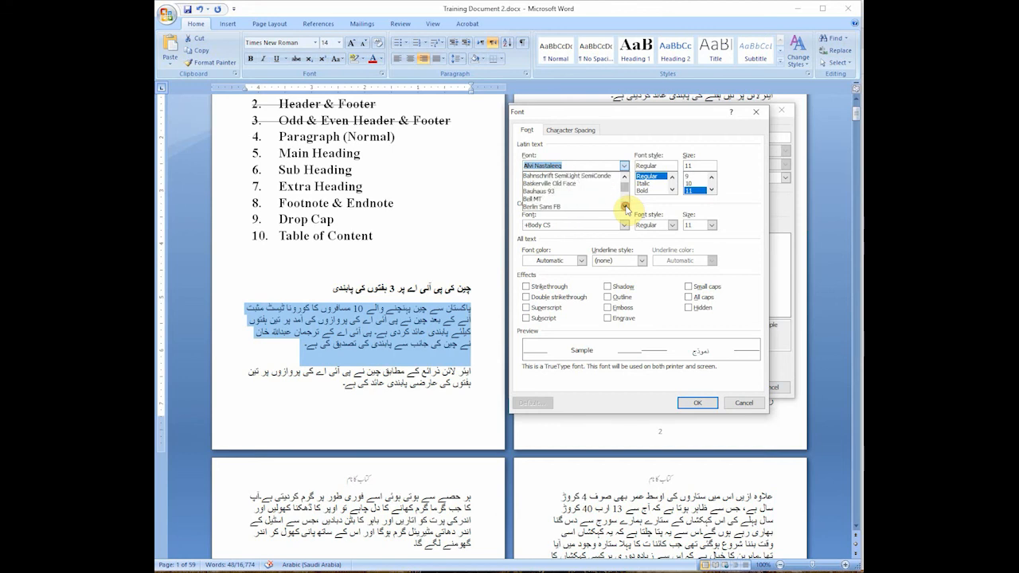
pyautogui.click(625, 207)
pyautogui.click(625, 207)
pyautogui.click(626, 207)
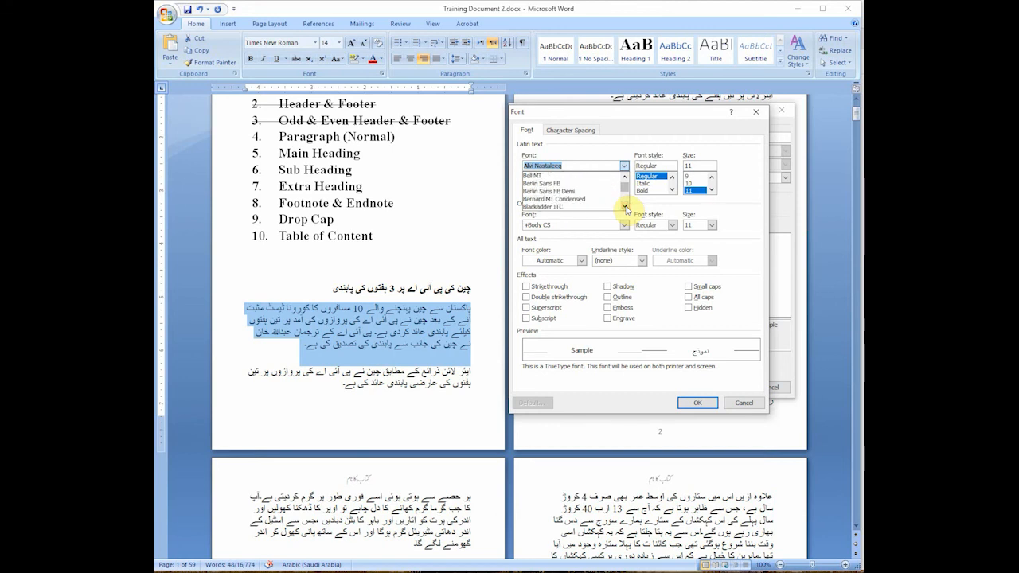
pyautogui.click(625, 207)
pyautogui.click(625, 207)
pyautogui.click(626, 207)
pyautogui.click(626, 207)
pyautogui.click(625, 207)
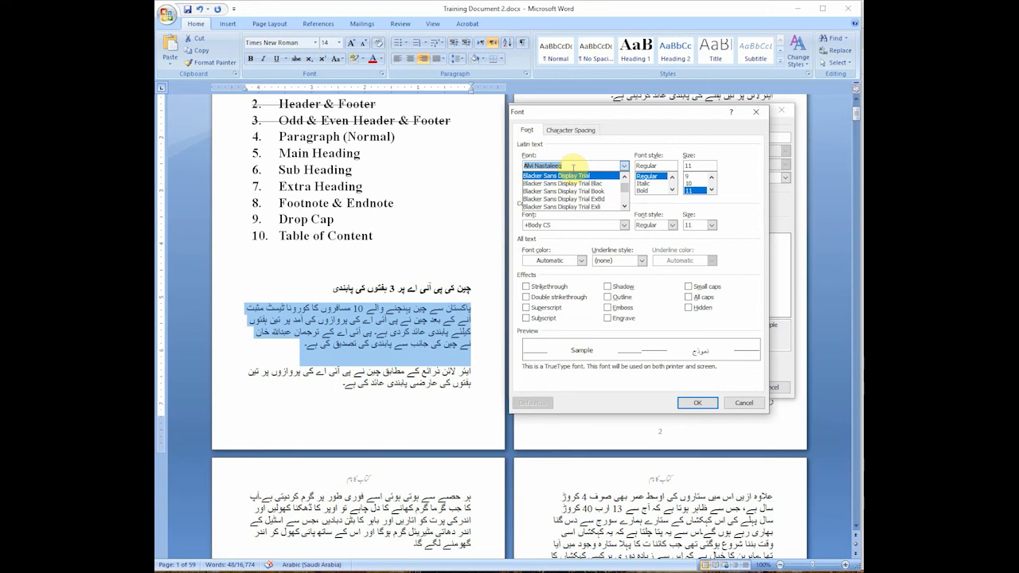
pyautogui.press('super+space')
pyautogui.write('ti')
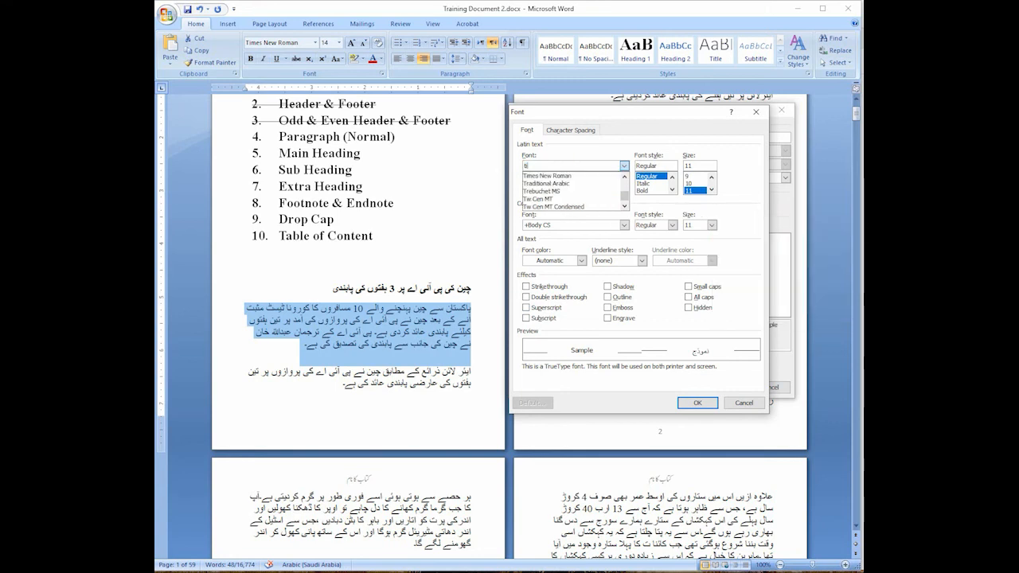
pyautogui.click(547, 175)
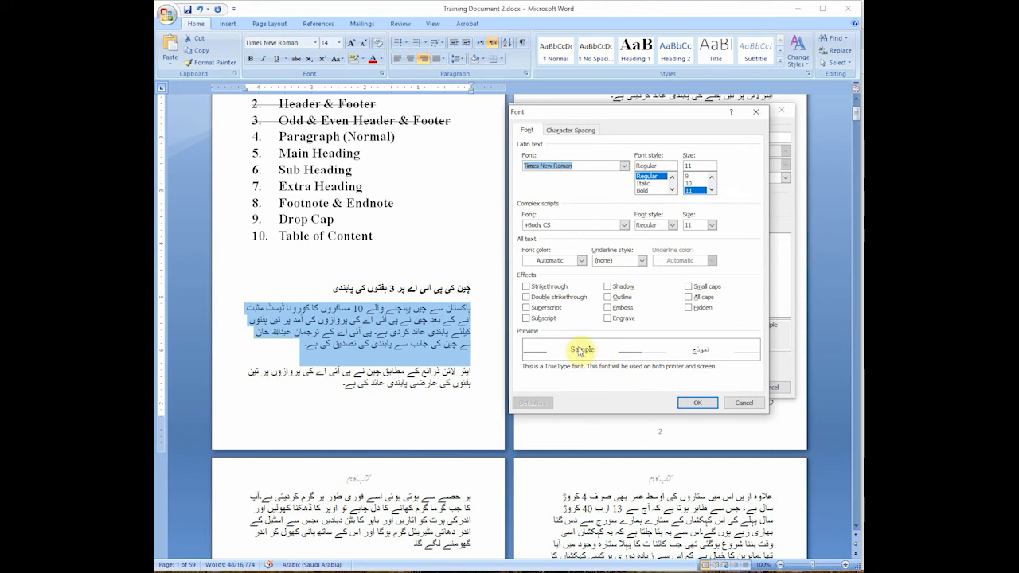
# Step: Try sizes 14 and 12 for the Normal style's Latin text
pyautogui.click(710, 190)
pyautogui.click(711, 190)
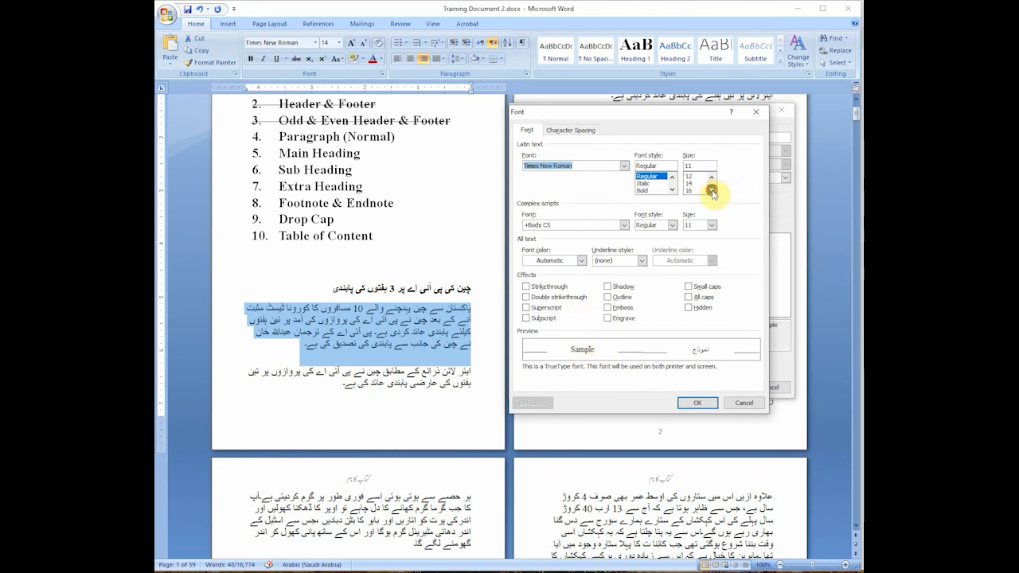
pyautogui.click(711, 190)
pyautogui.click(691, 184)
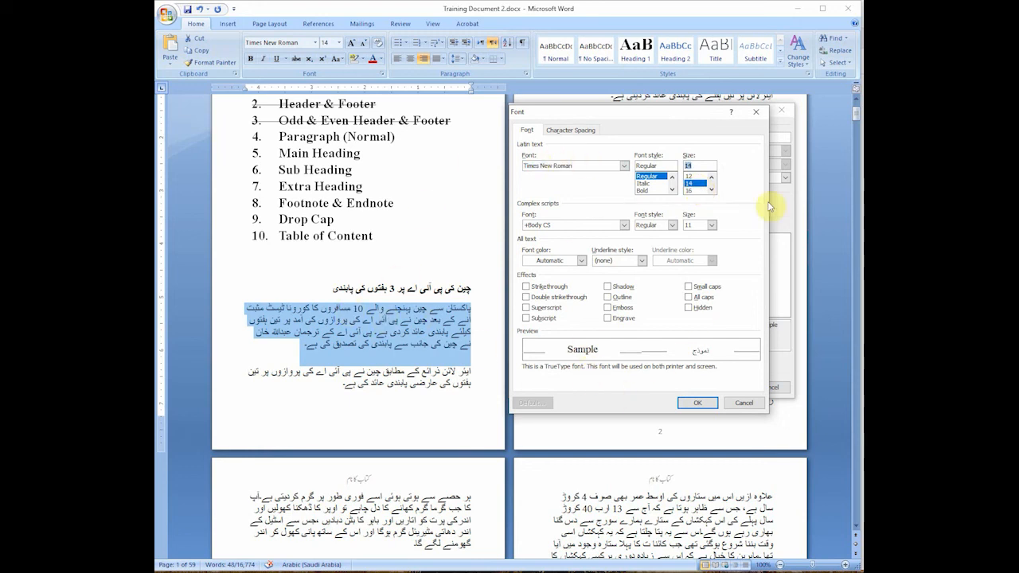
pyautogui.click(712, 177)
pyautogui.click(690, 183)
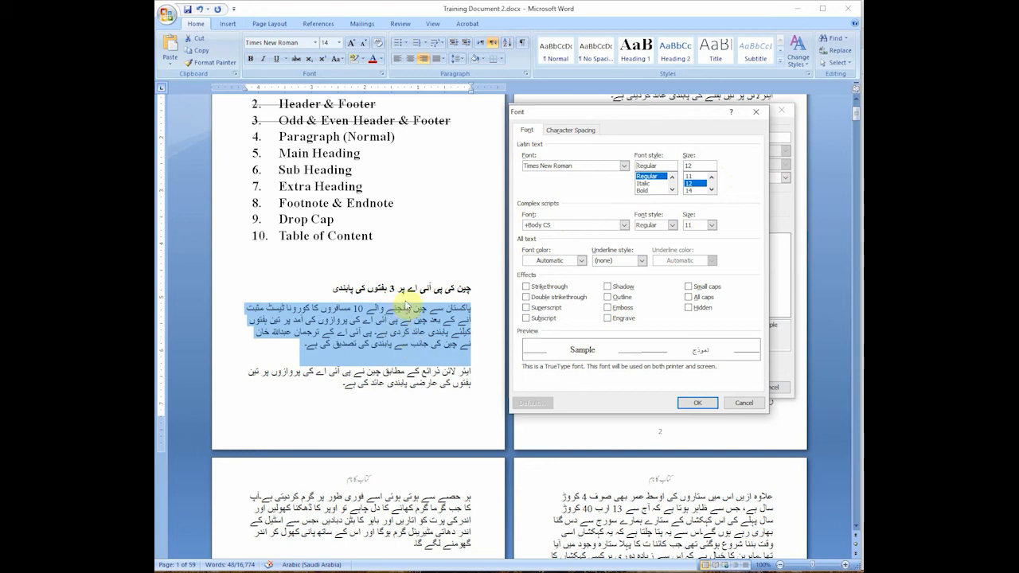
# Step: Set the Normal style's complex scripts font to Alvi Nastaleeq
pyautogui.click(624, 225)
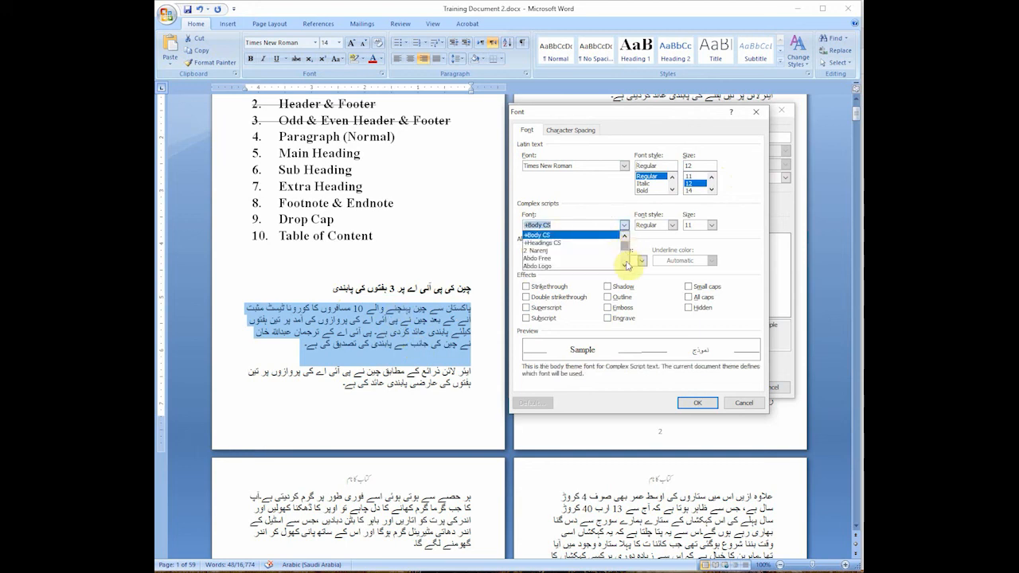
pyautogui.click(626, 266)
pyautogui.click(626, 266)
pyautogui.click(625, 266)
pyautogui.click(626, 266)
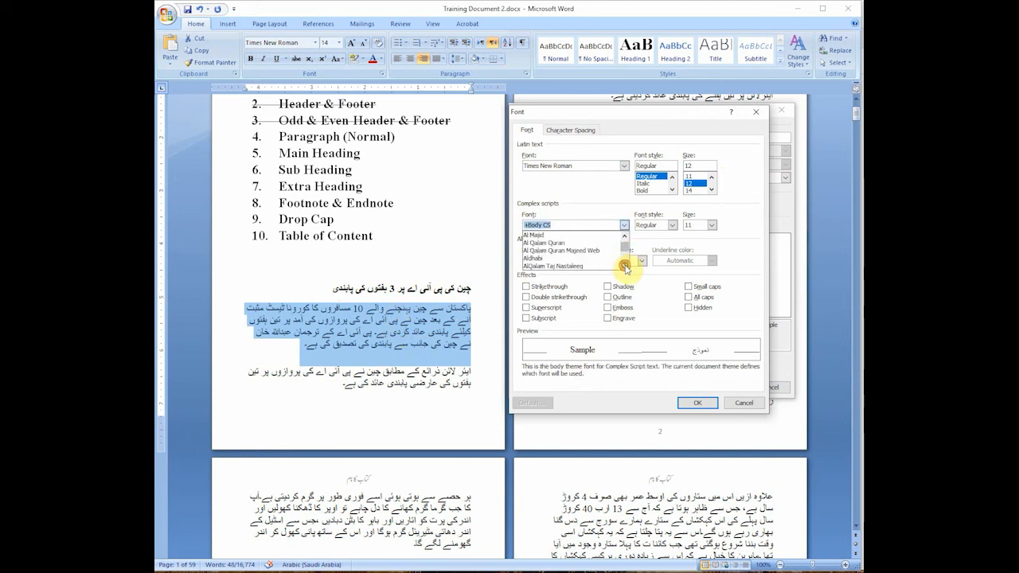
pyautogui.click(626, 266)
pyautogui.click(625, 265)
pyautogui.click(552, 258)
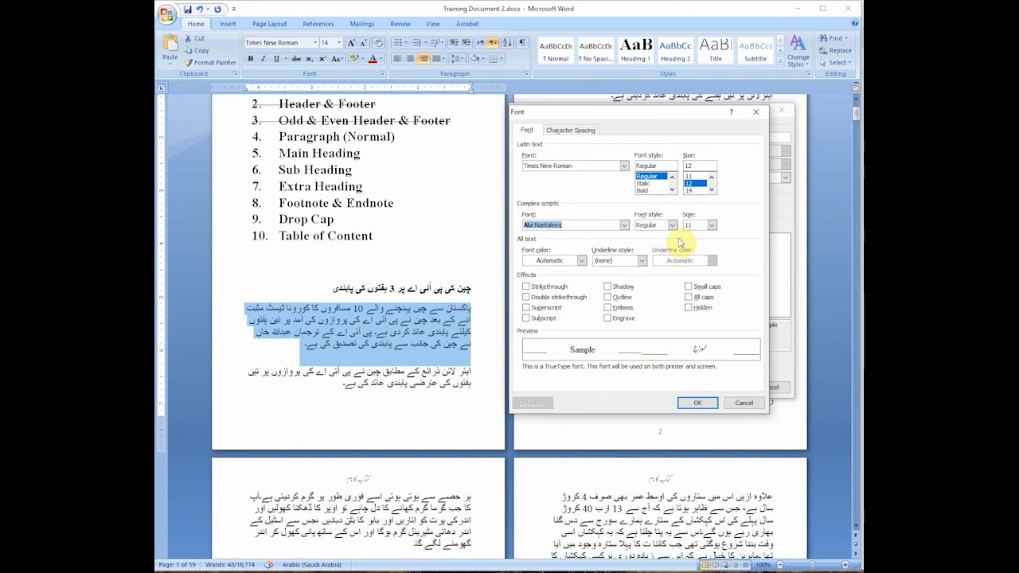
# Step: Set the Normal style's Latin text size to the custom value 15
pyautogui.click(697, 191)
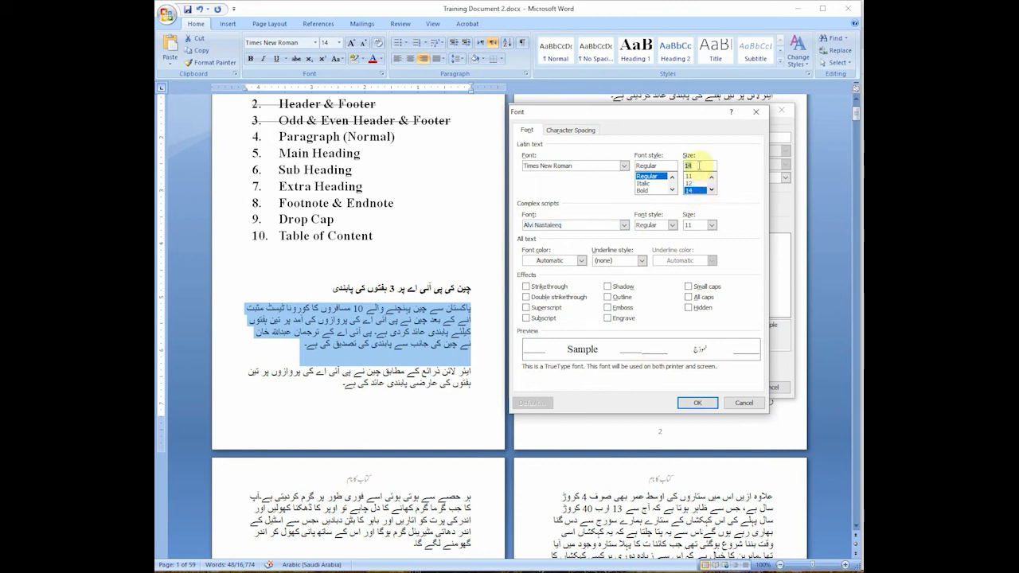
pyautogui.moveTo(697, 165); pyautogui.dragTo(680, 166)
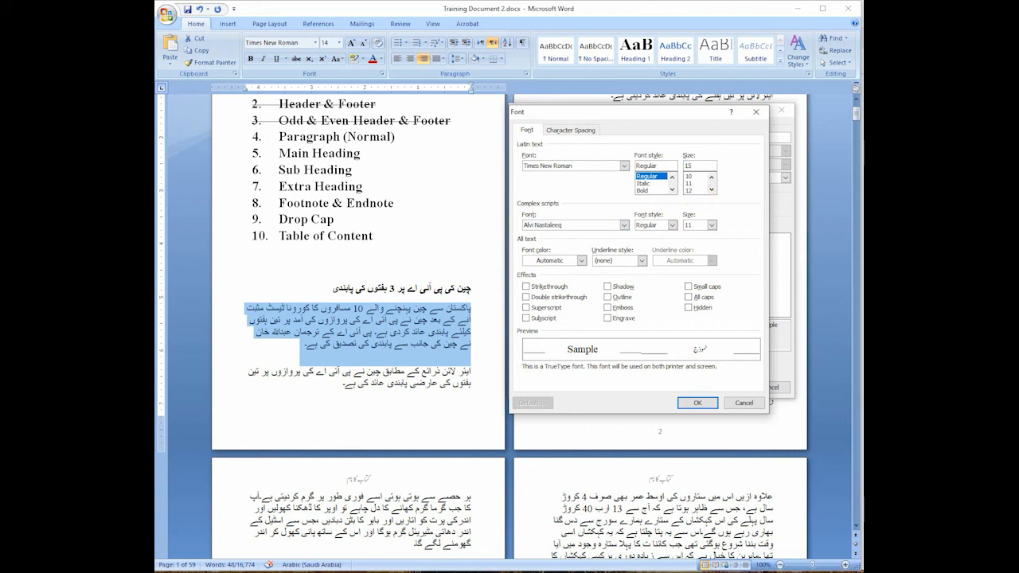
pyautogui.write('15')
pyautogui.press('Tab')
pyautogui.press('Tab')
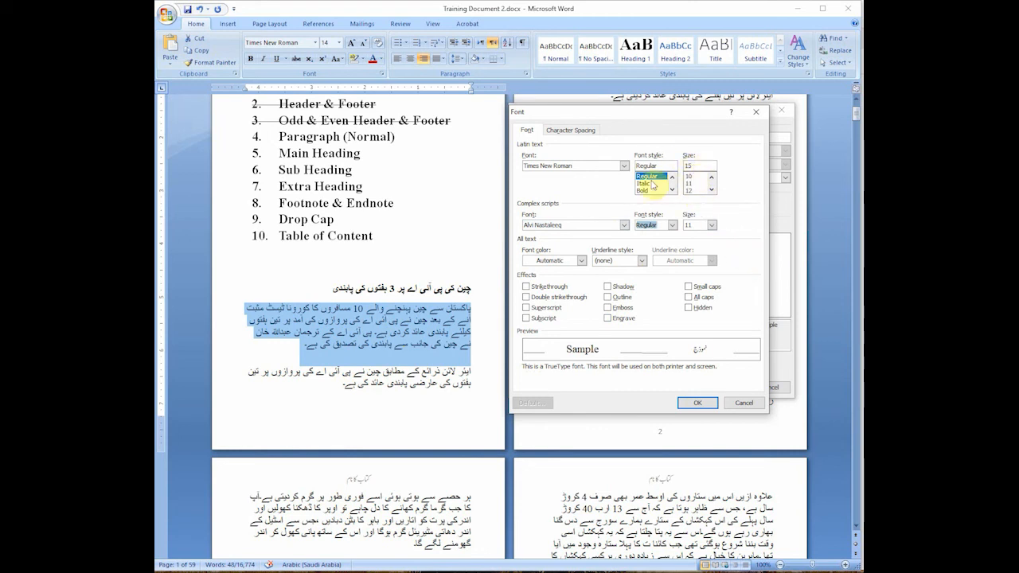
# Step: Try sizes 16 and 15 for the Normal style's Latin text
pyautogui.doubleClick(693, 165)
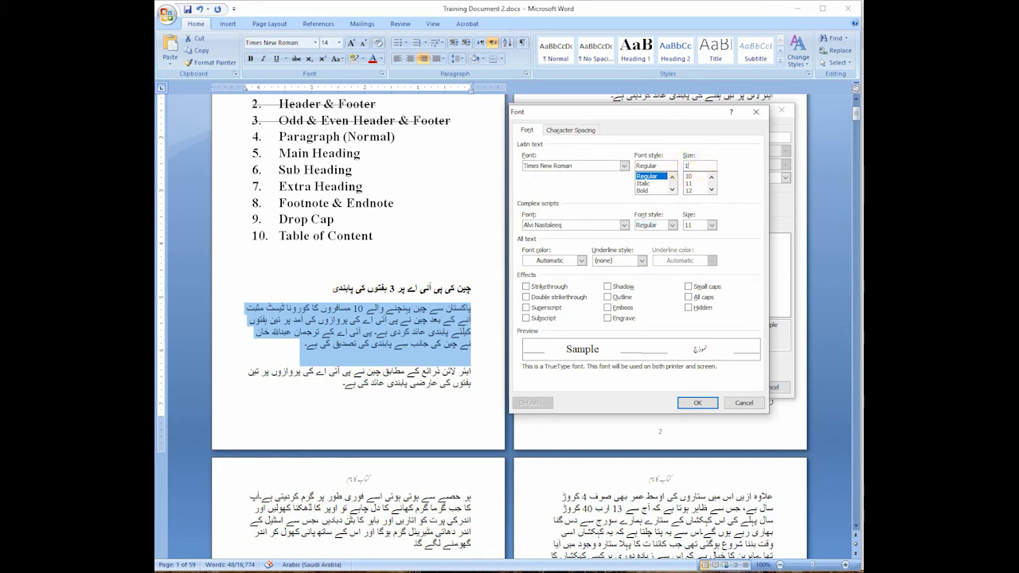
pyautogui.write('16')
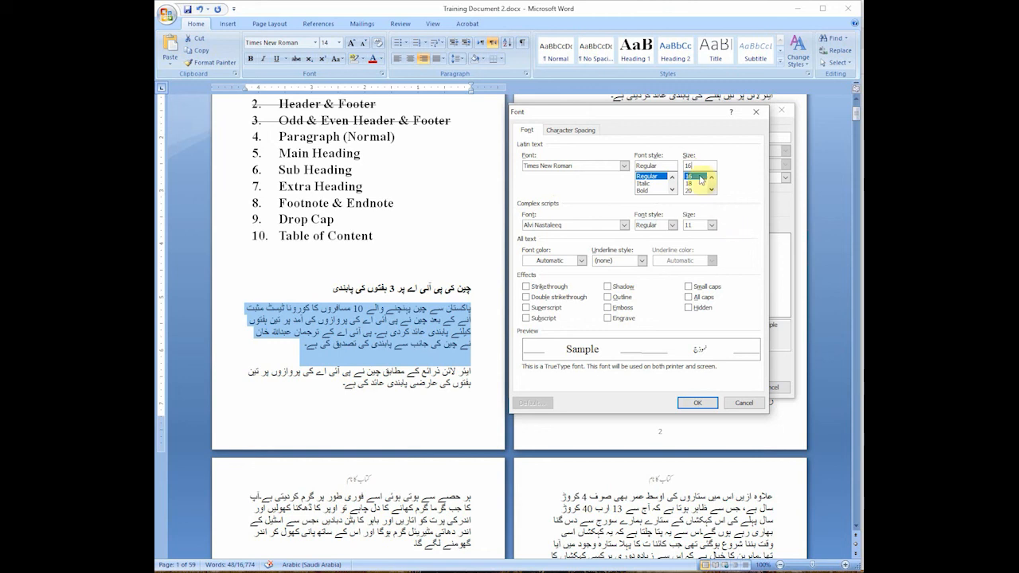
pyautogui.write('15')
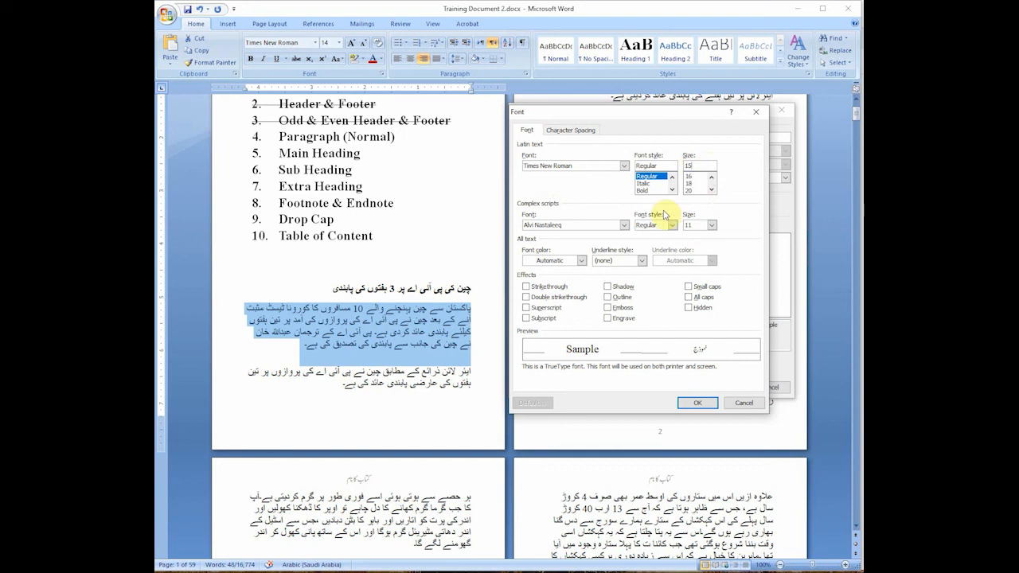
# Step: Set the Normal style's Latin text size to 14 and its complex scripts size to 15
pyautogui.doubleClick(689, 164)
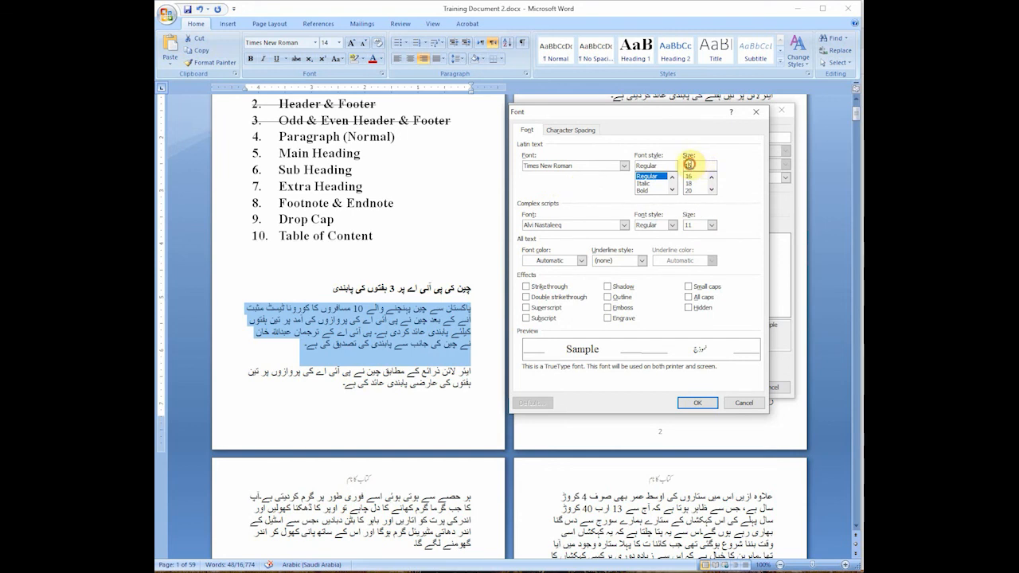
pyautogui.write('14')
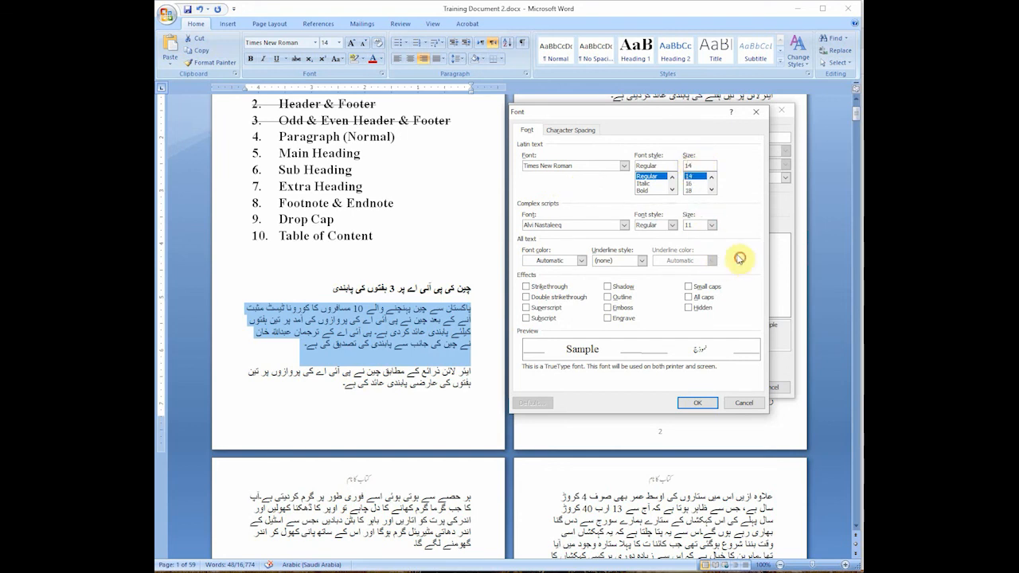
pyautogui.doubleClick(689, 224)
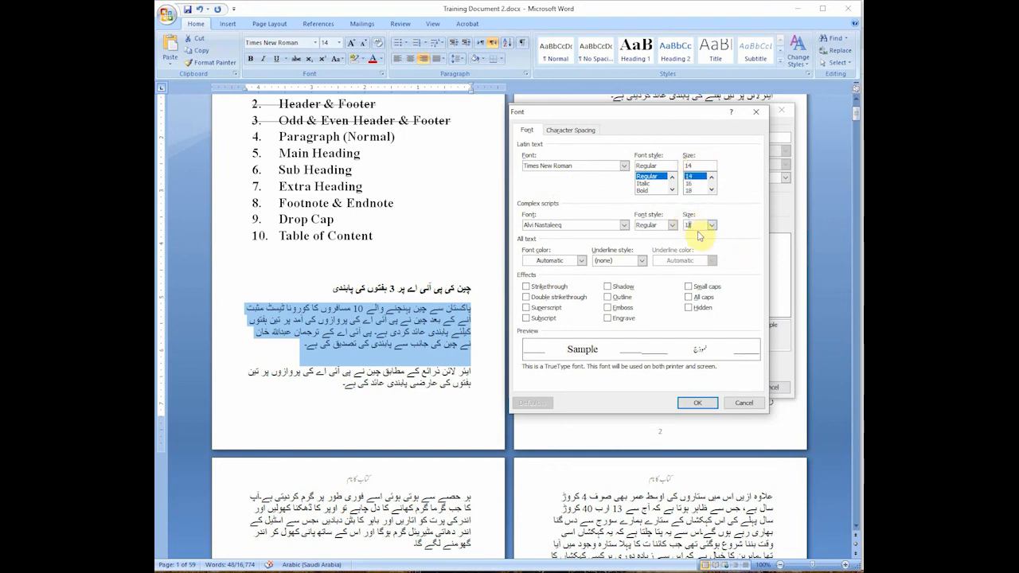
pyautogui.write('15')
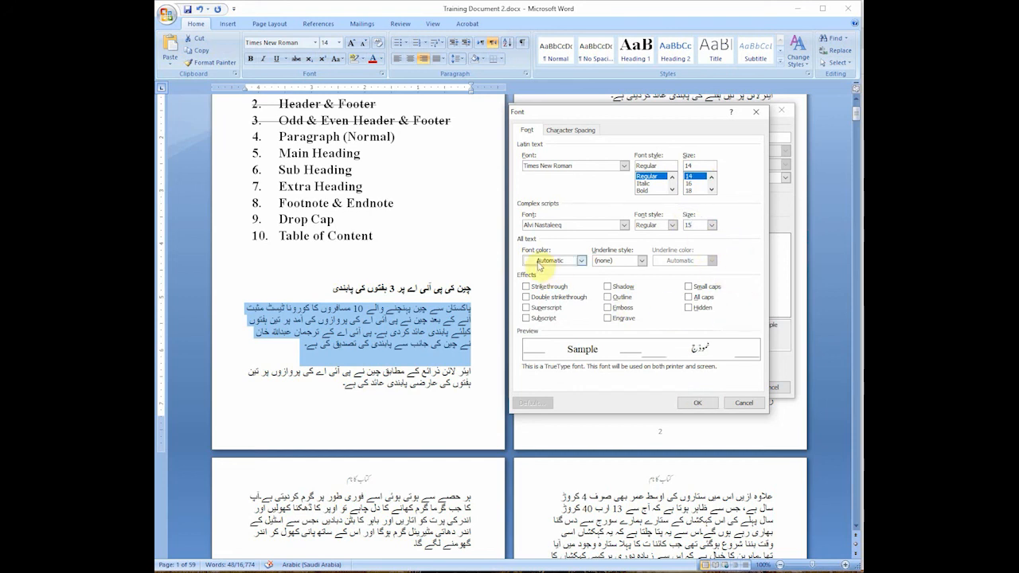
# Step: Choose Automatic as the Normal style's font color and apply the font settings
pyautogui.click(580, 259)
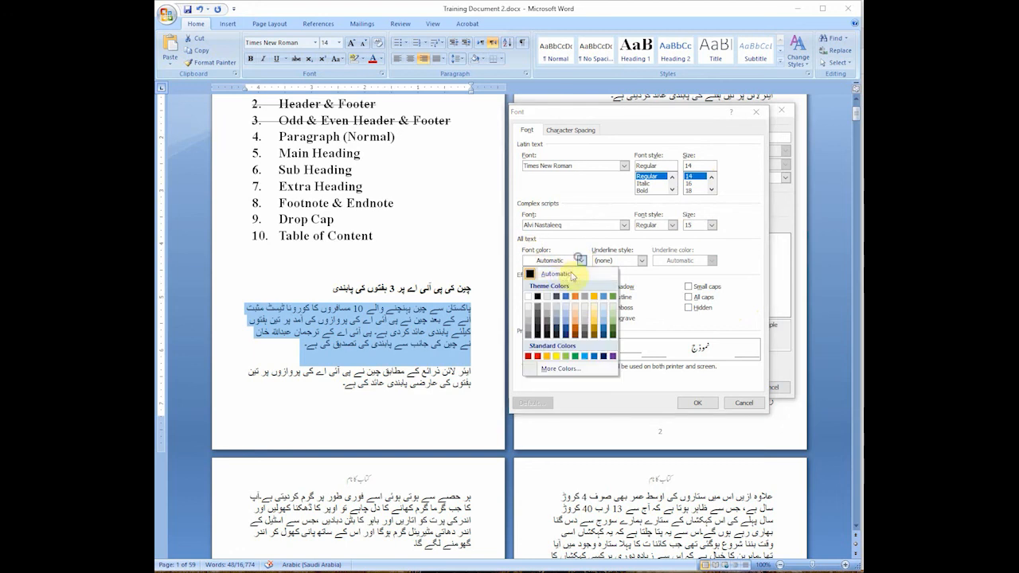
pyautogui.click(555, 275)
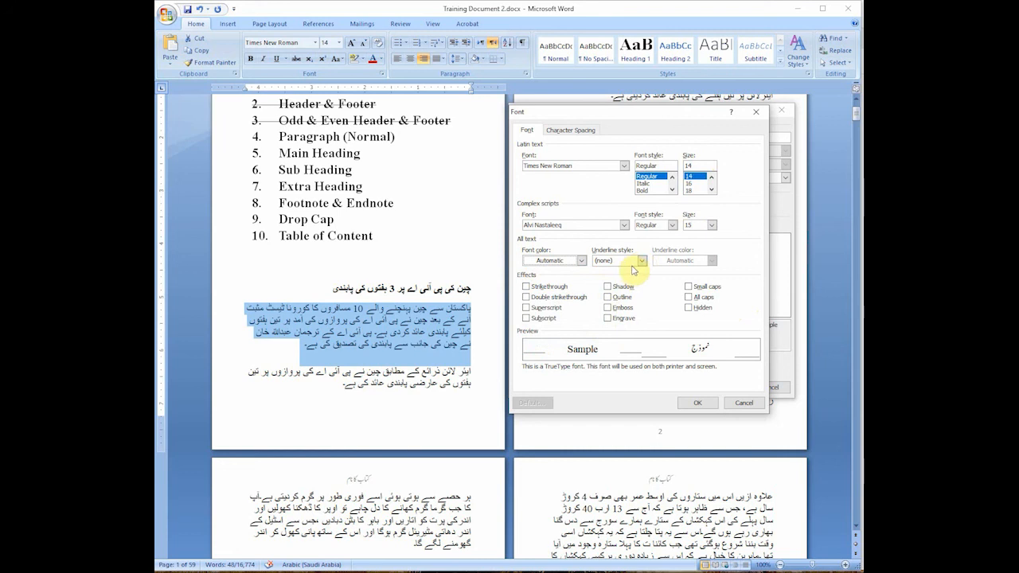
pyautogui.click(697, 404)
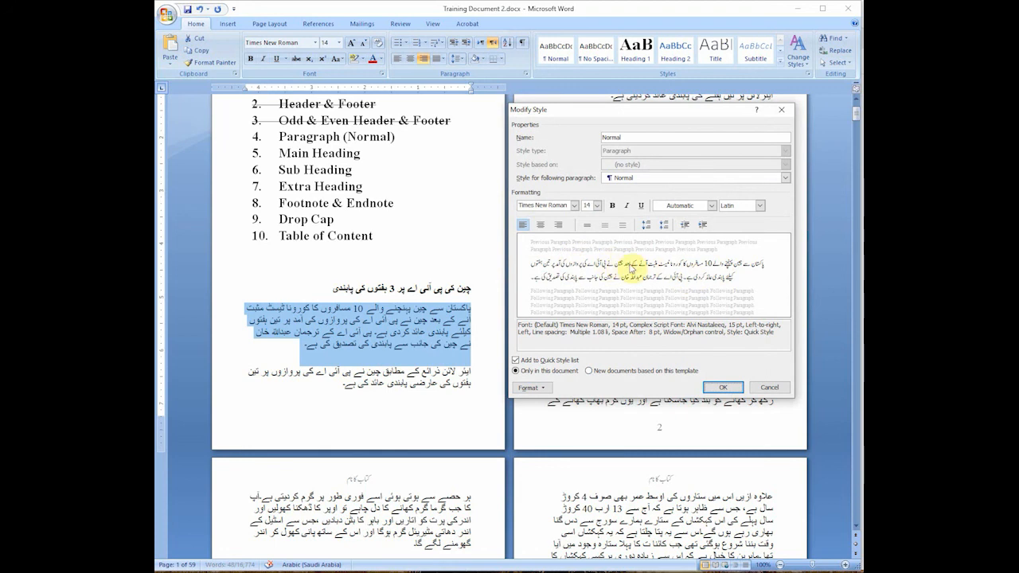
# Step: In the Normal style's paragraph settings, set the alignment to Justified and the direction to Right-to-left
pyautogui.click(542, 388)
pyautogui.click(557, 414)
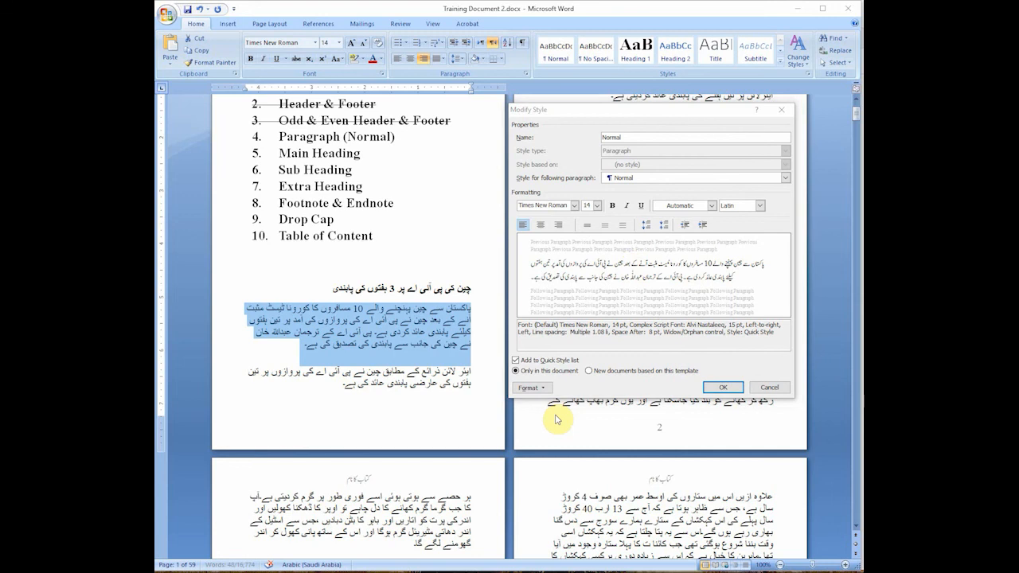
pyautogui.moveTo(429, 169); pyautogui.dragTo(403, 120)
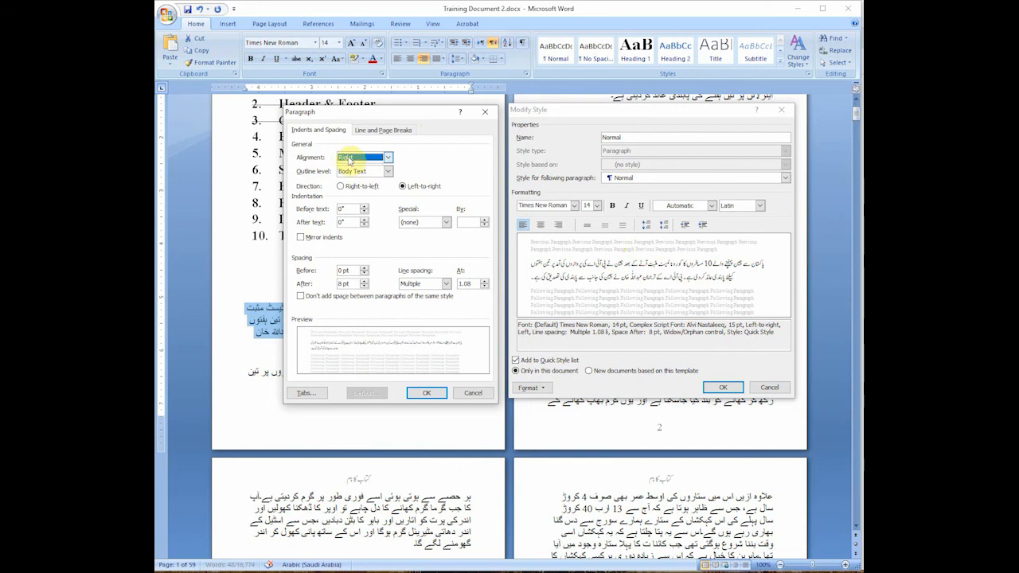
pyautogui.click(388, 158)
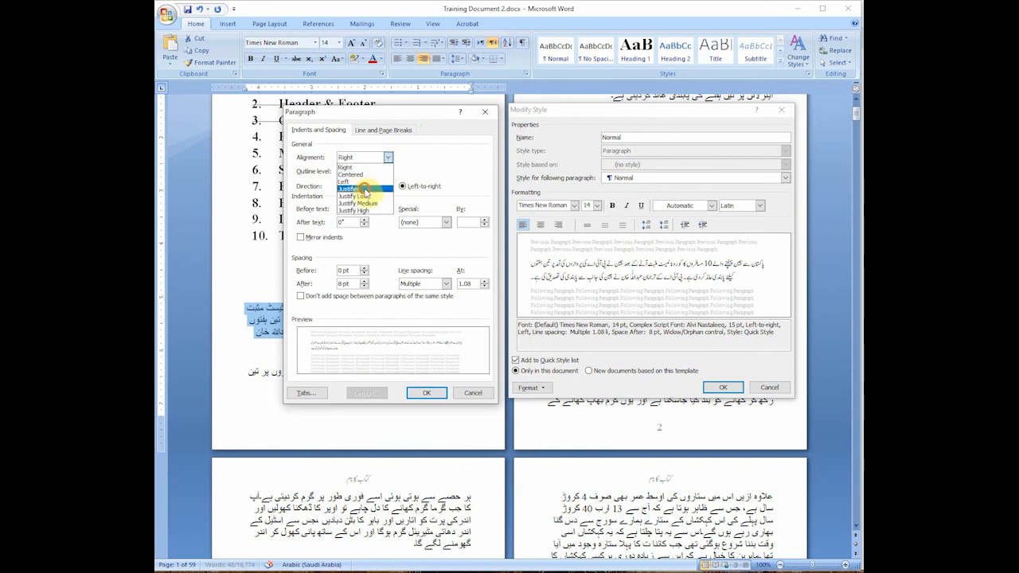
pyautogui.click(364, 188)
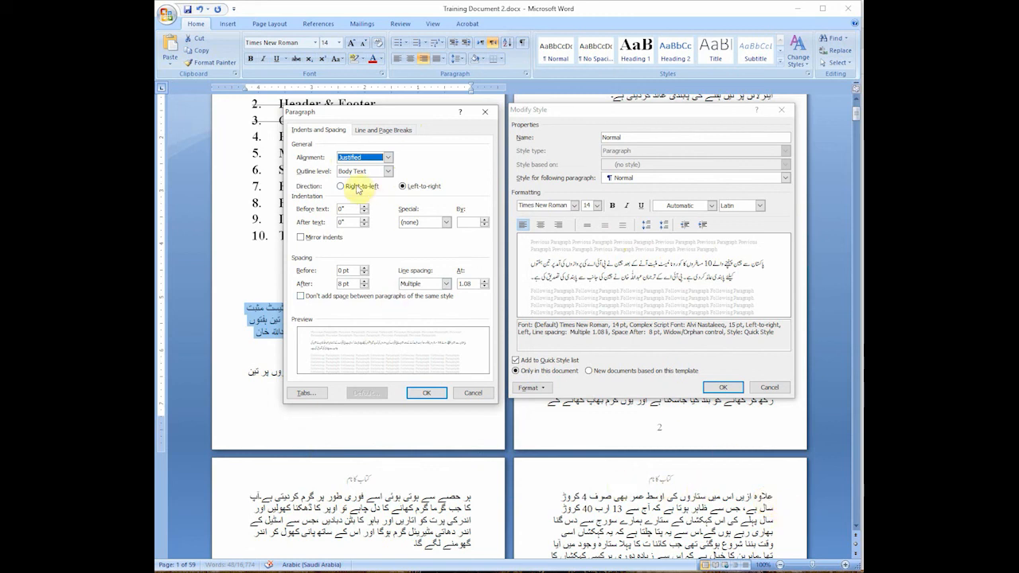
pyautogui.click(341, 186)
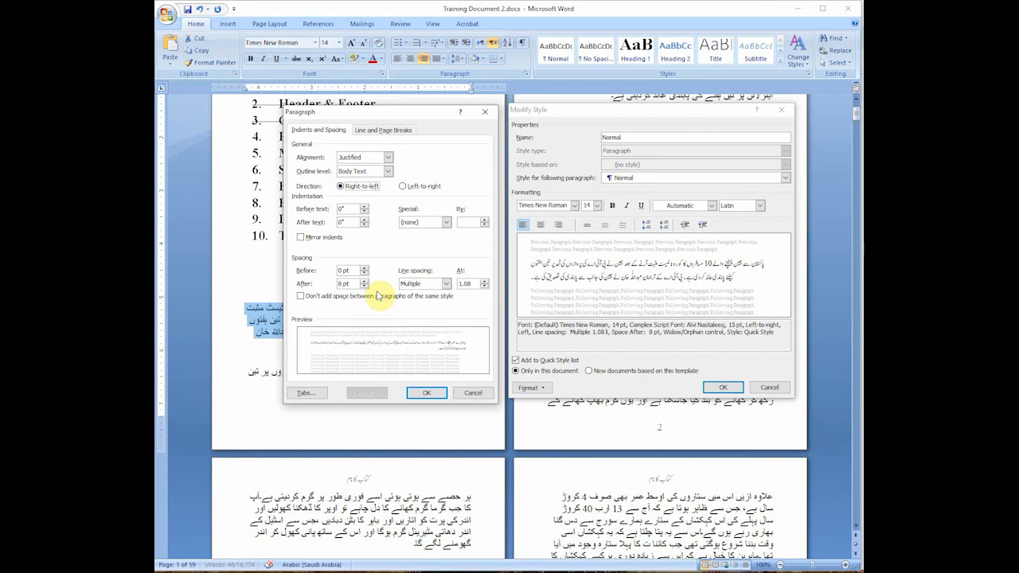
# Step: Set the Normal style's spacing to 6 pt before and after with single line spacing, adding no space between paragraphs of the same style
pyautogui.click(363, 268)
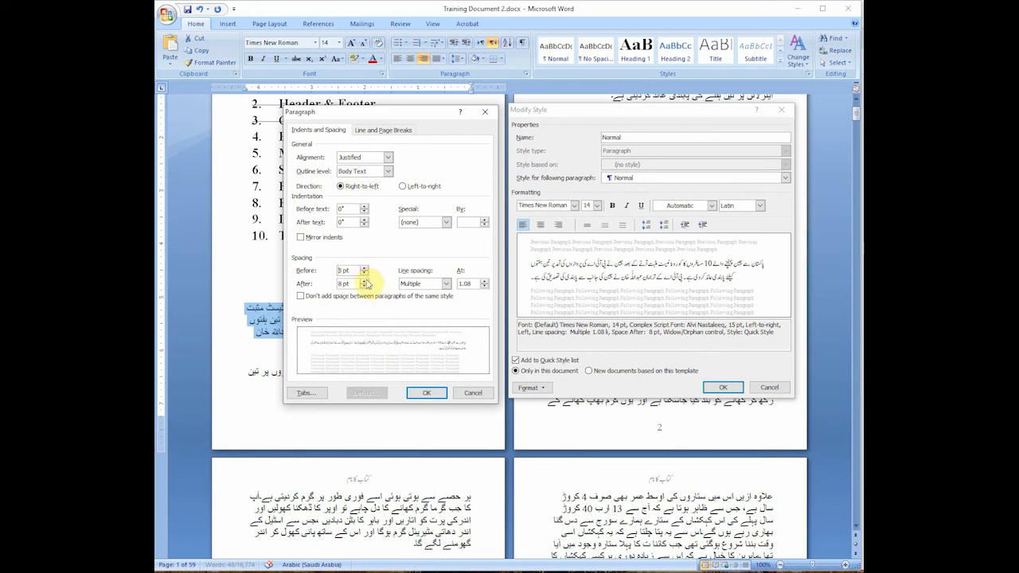
pyautogui.click(363, 286)
pyautogui.click(364, 286)
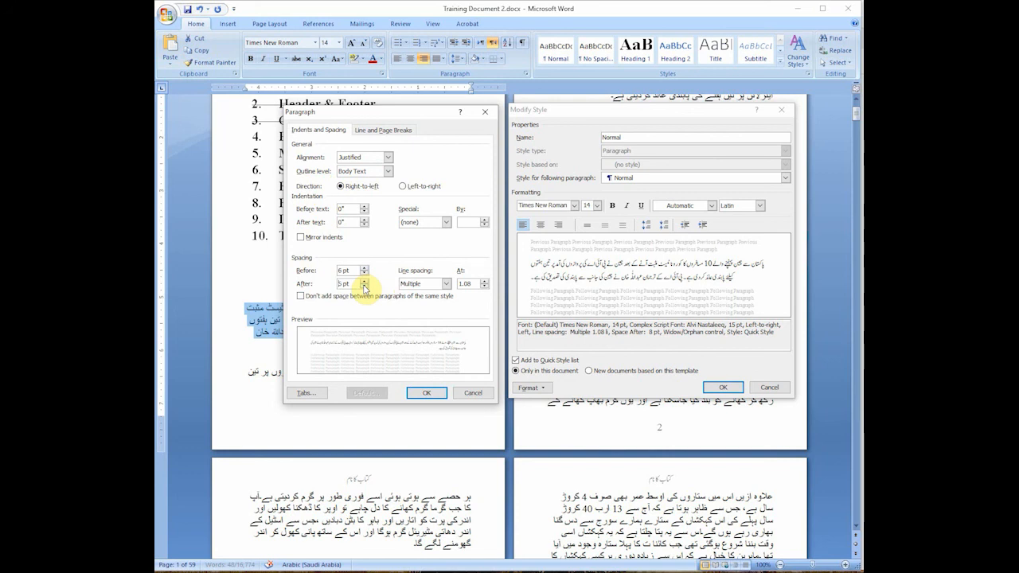
pyautogui.click(447, 285)
pyautogui.click(423, 294)
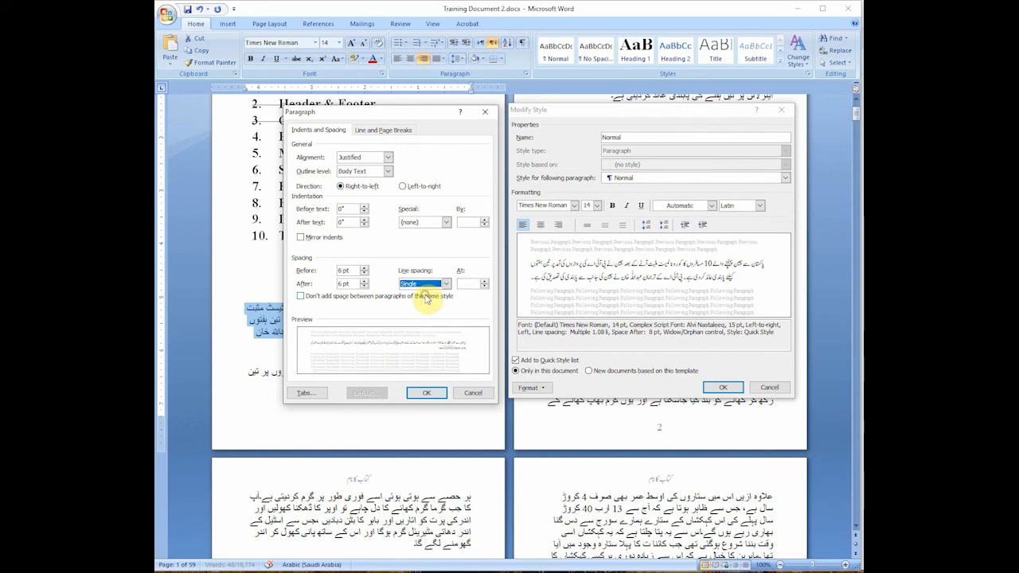
pyautogui.click(447, 296)
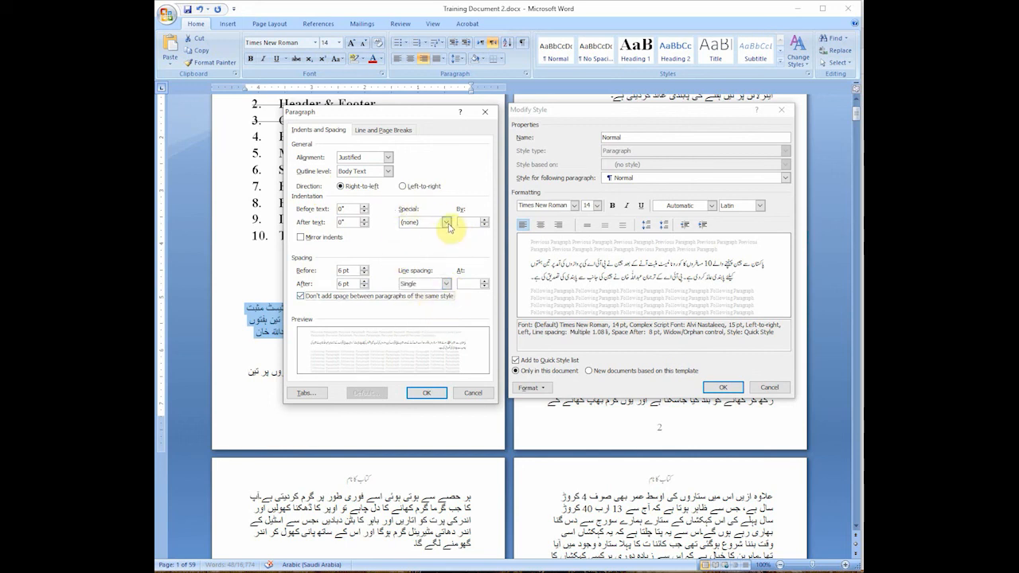
# Step: Give the Normal style a 0.5" first line indent, turn off Widow/Orphan control, and save the style changes
pyautogui.click(448, 223)
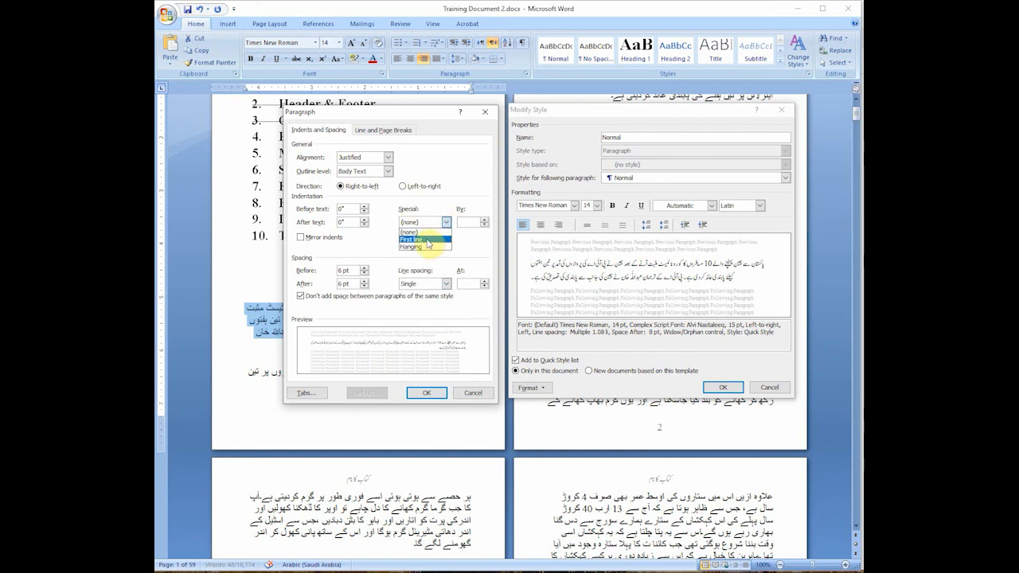
pyautogui.click(425, 239)
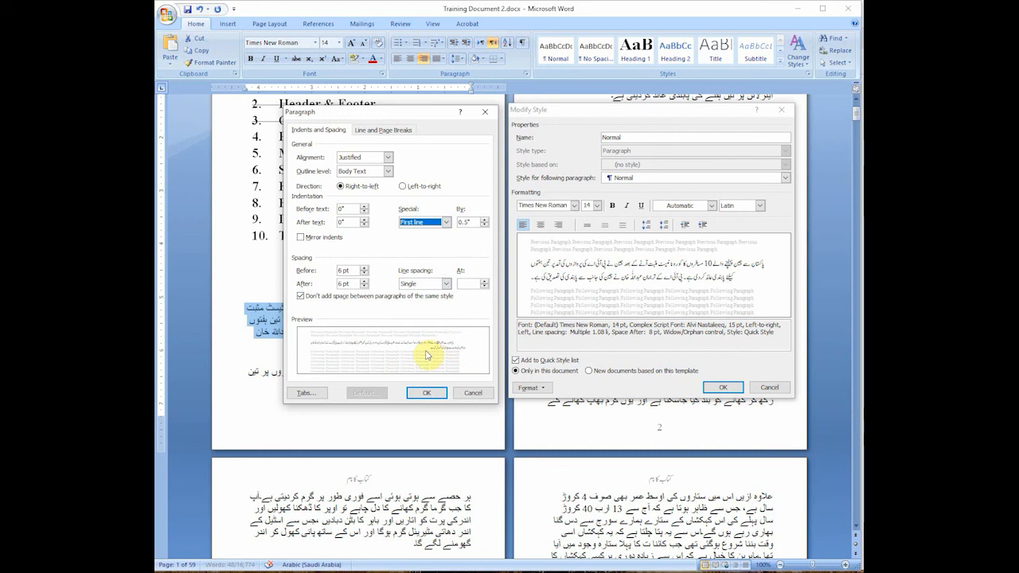
pyautogui.click(381, 130)
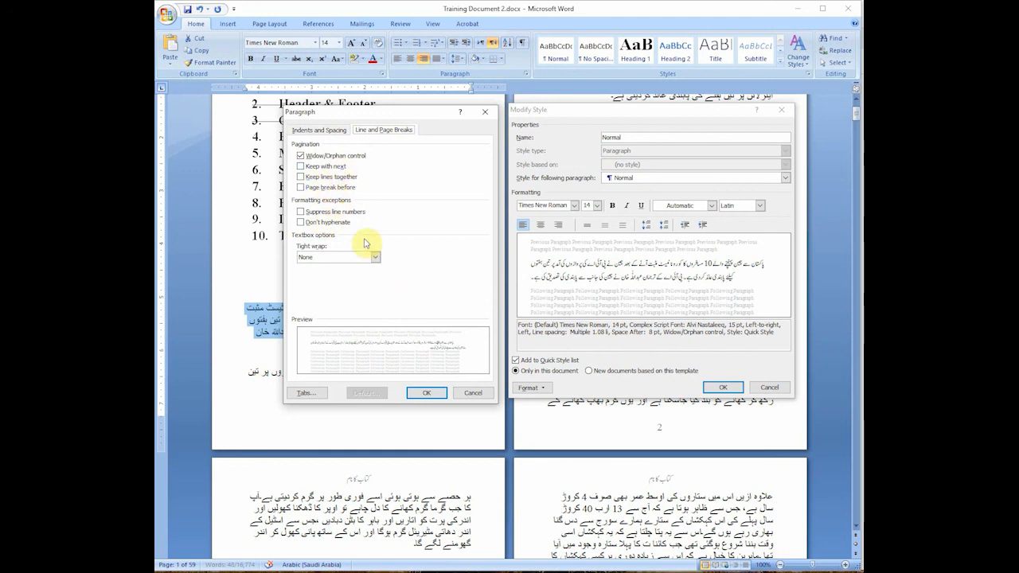
pyautogui.click(300, 155)
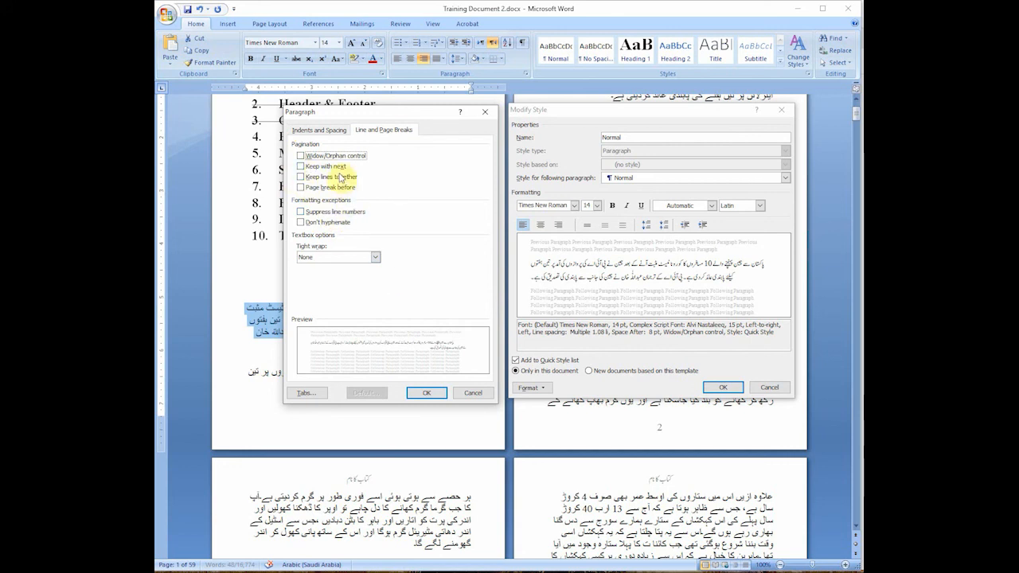
pyautogui.click(427, 393)
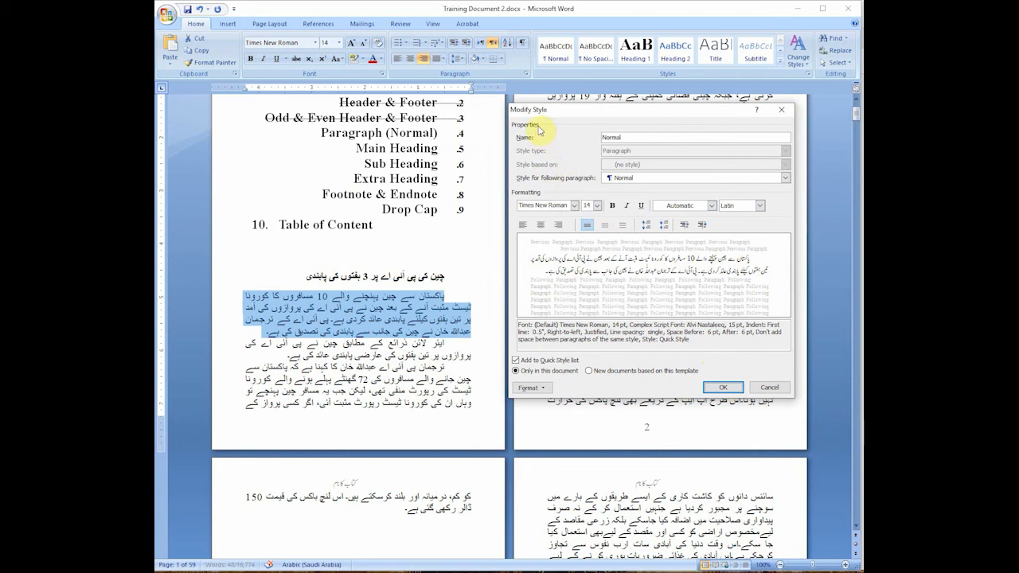
pyautogui.click(722, 387)
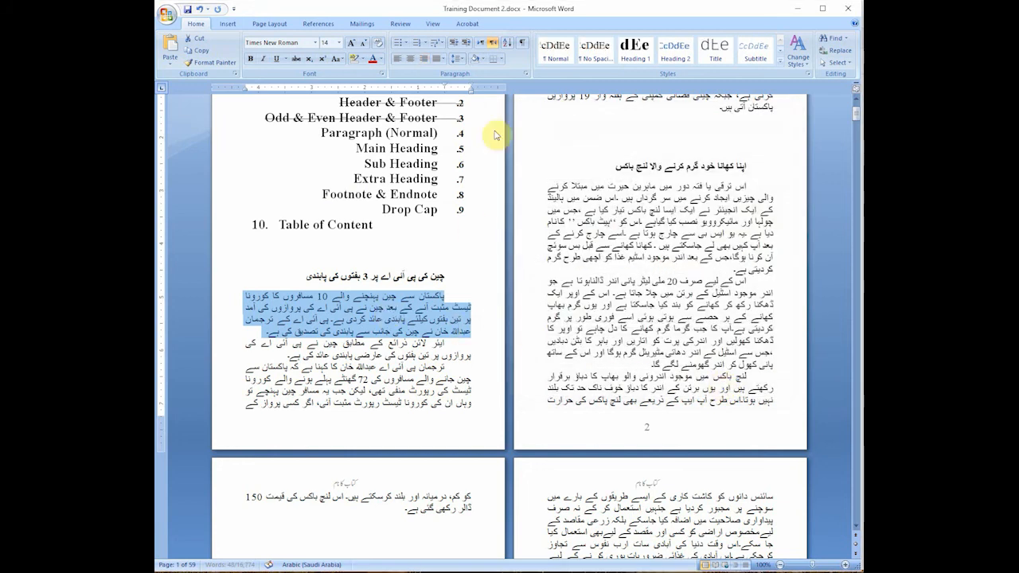
# Step: Apply the Normal style to the first Urdu body paragraph below the heading on page 1
pyautogui.click(415, 301)
pyautogui.tripleClick(415, 302)
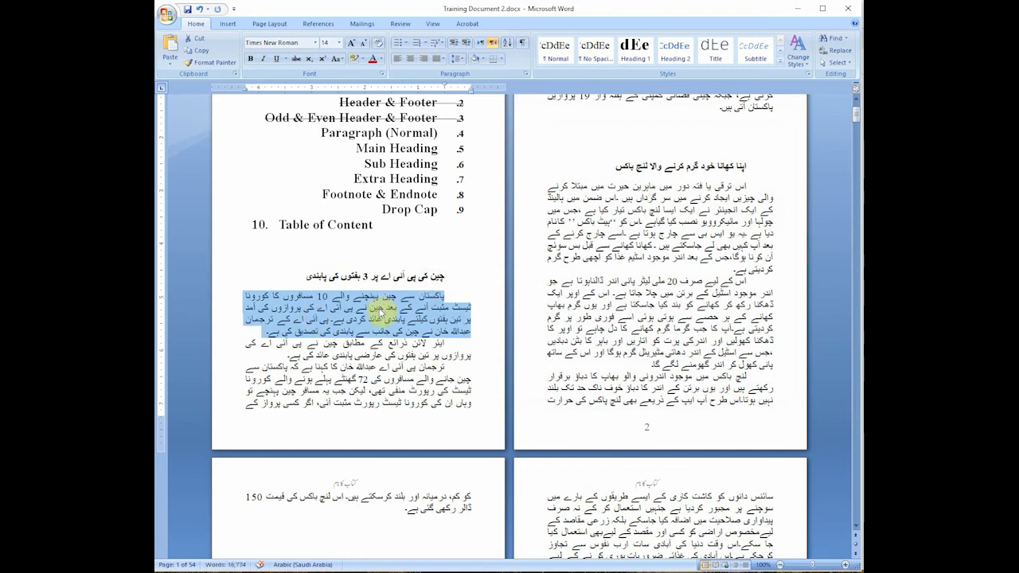
pyautogui.click(555, 50)
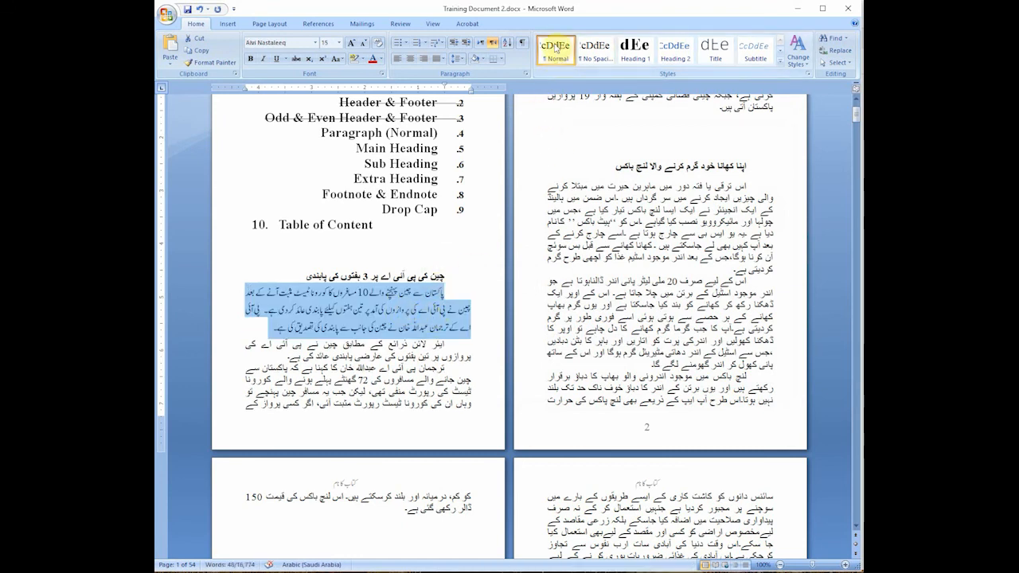
# Step: Merge the second Urdu body paragraph into the first by removing the paragraph break between them
pyautogui.click(407, 310)
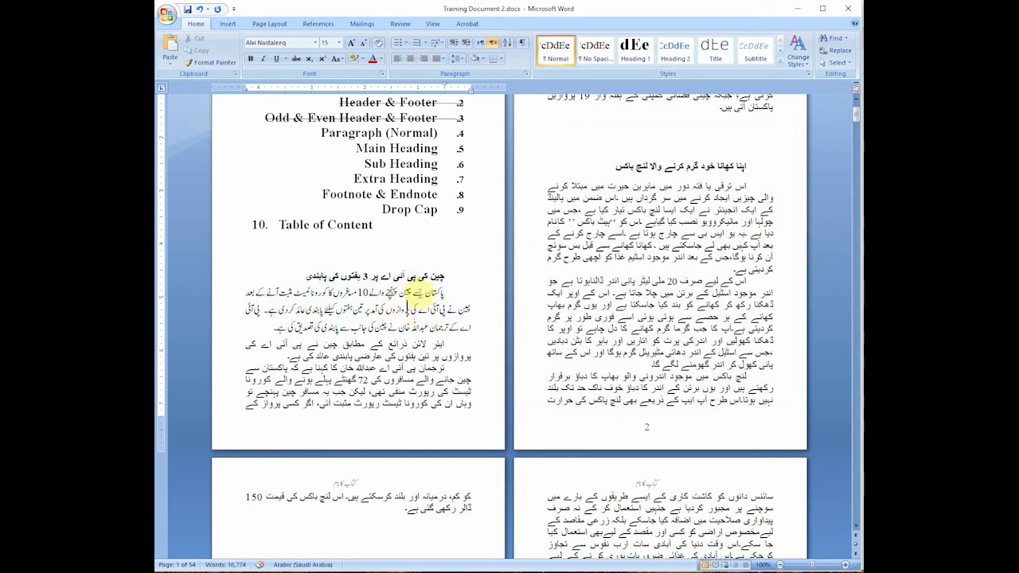
pyautogui.click(261, 332)
pyautogui.press('Delete')
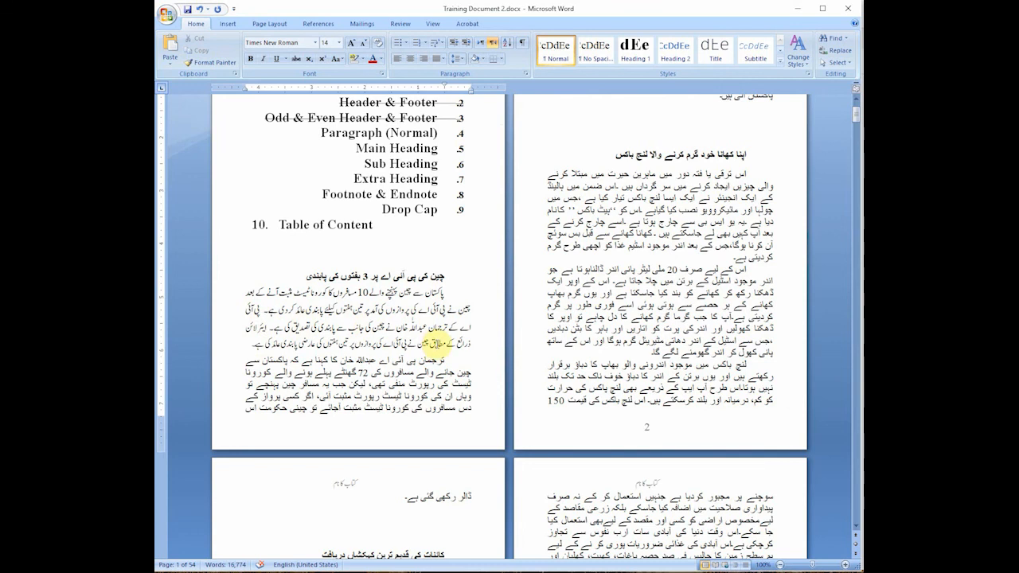
# Step: Apply the Normal style to the last body paragraph on page 1 and to the first paragraph that begins on page 2
pyautogui.scroll(-1, 439, 342)
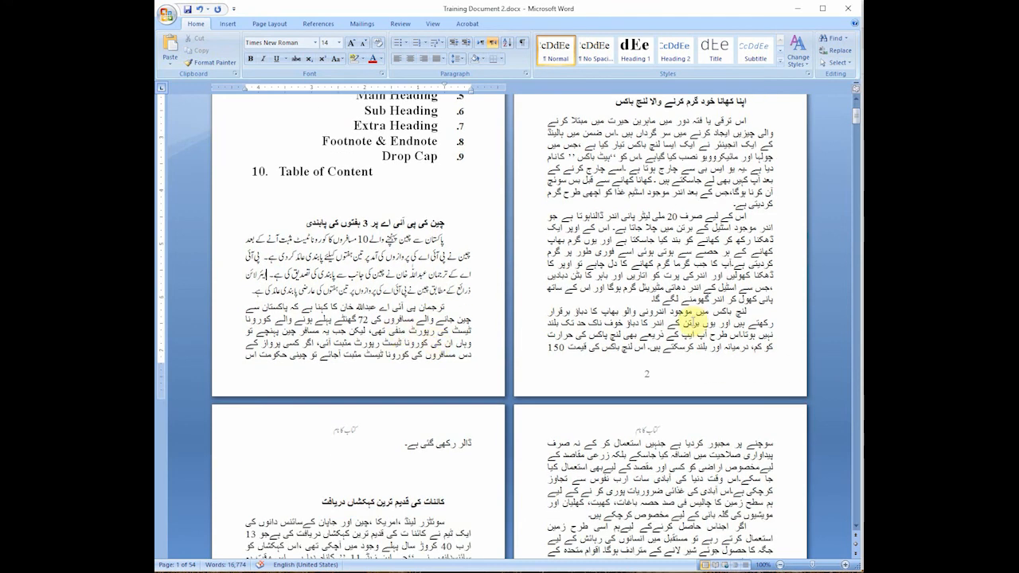
pyautogui.scroll(3, 697, 322)
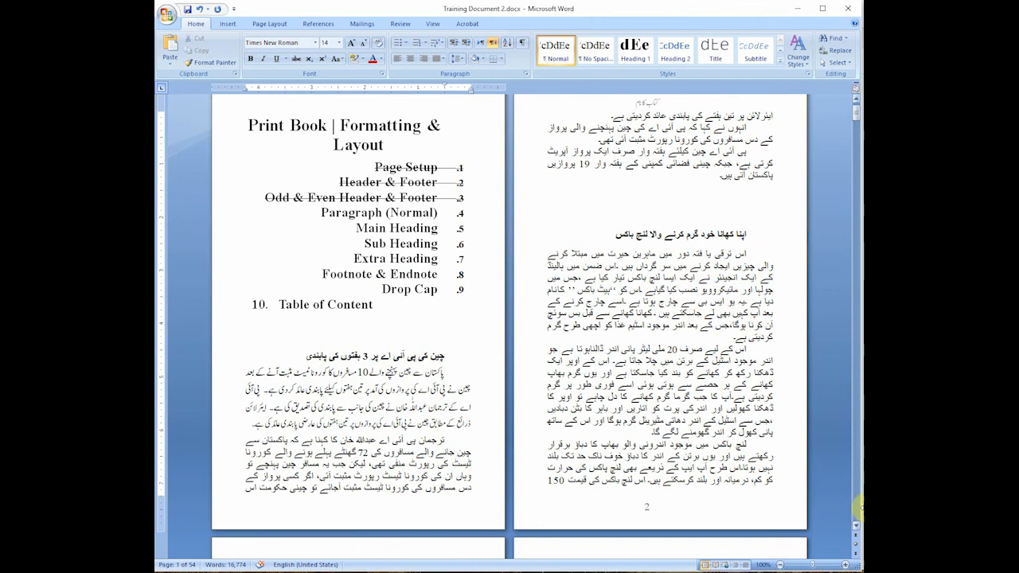
pyautogui.click(419, 452)
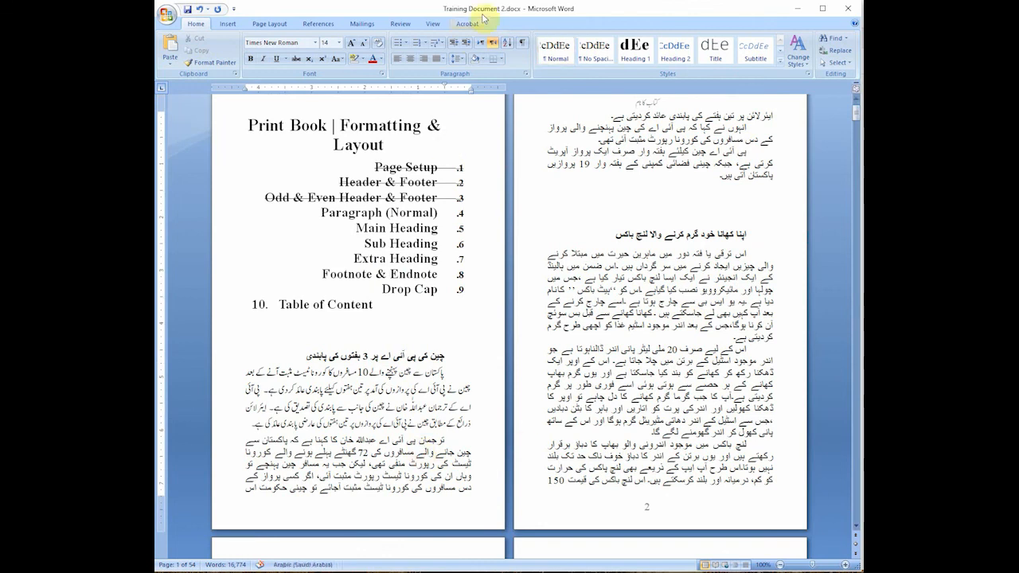
pyautogui.click(555, 53)
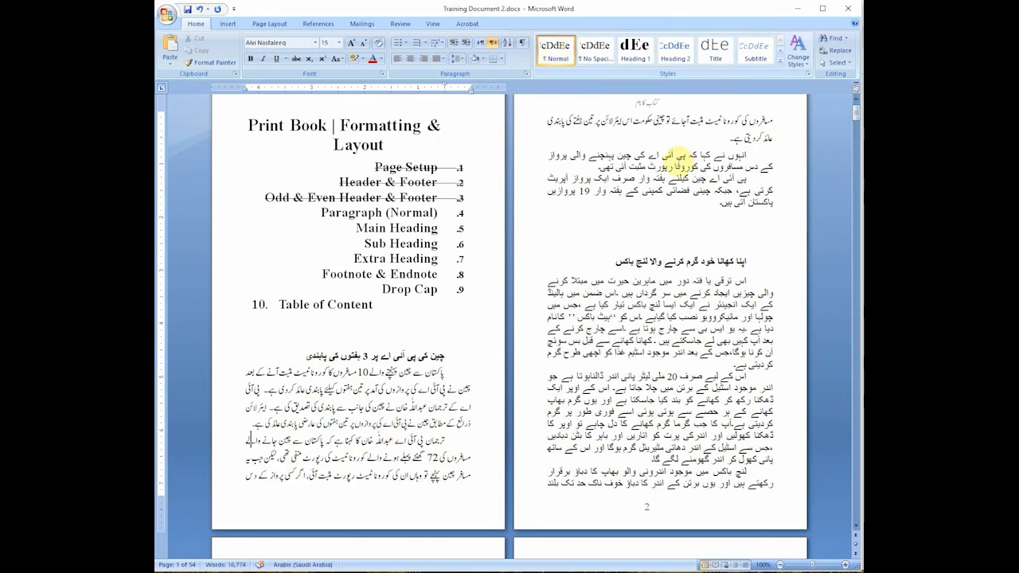
pyautogui.click(713, 163)
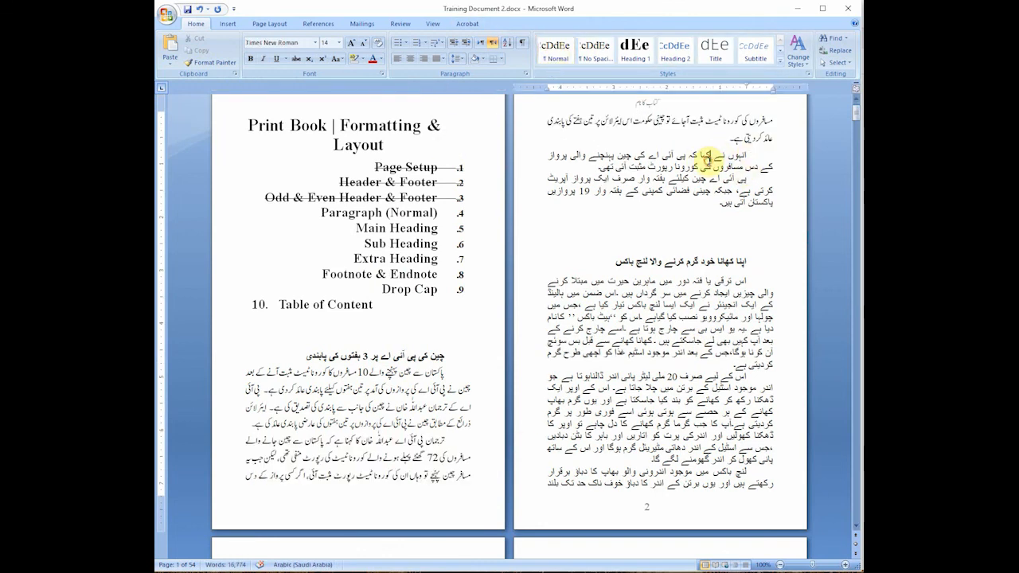
pyautogui.click(556, 53)
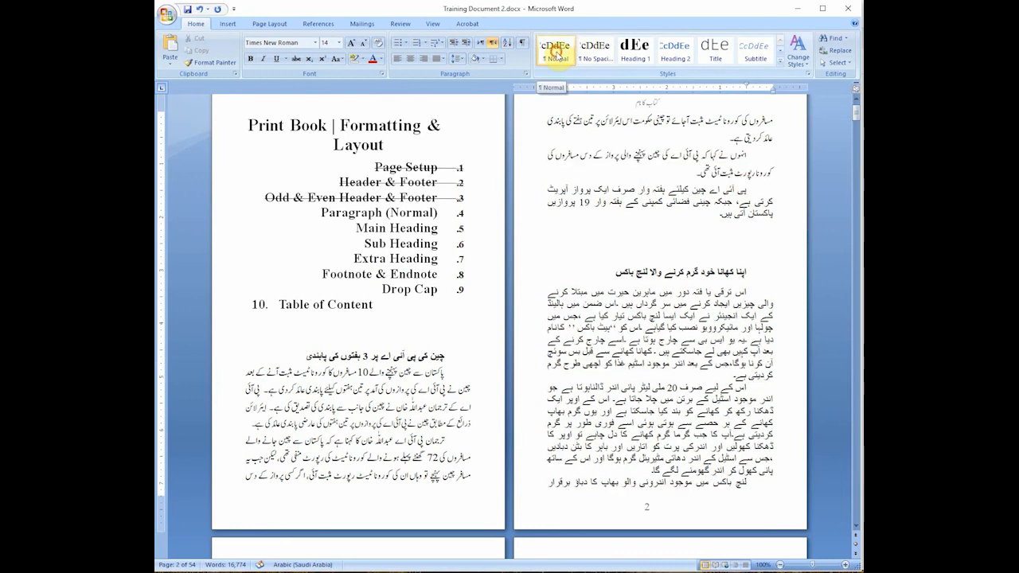
# Step: Merge the last paragraph of the first article on page 2 into the paragraph above it by removing the paragraph break
pyautogui.click(682, 172)
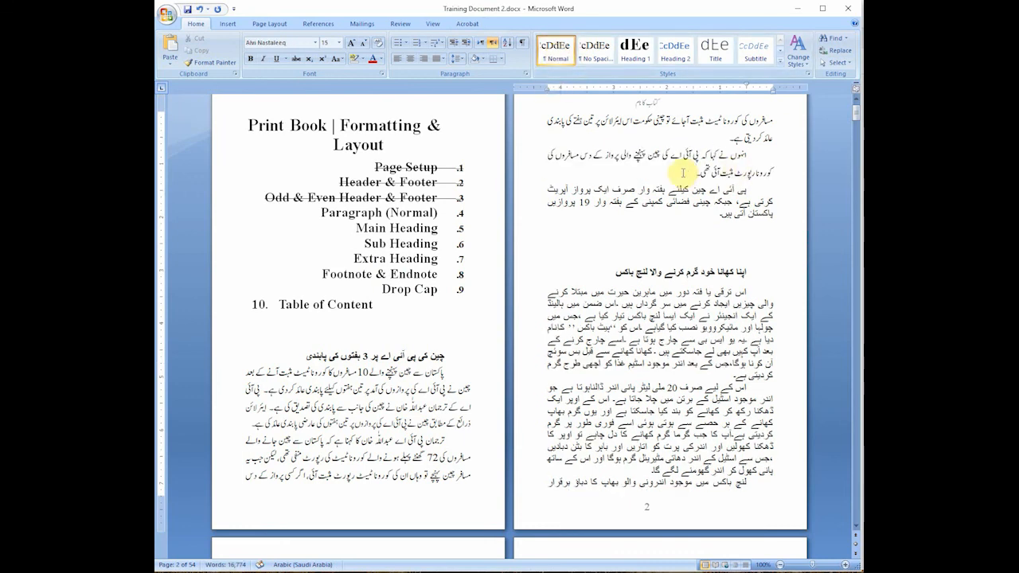
pyautogui.press('Delete')
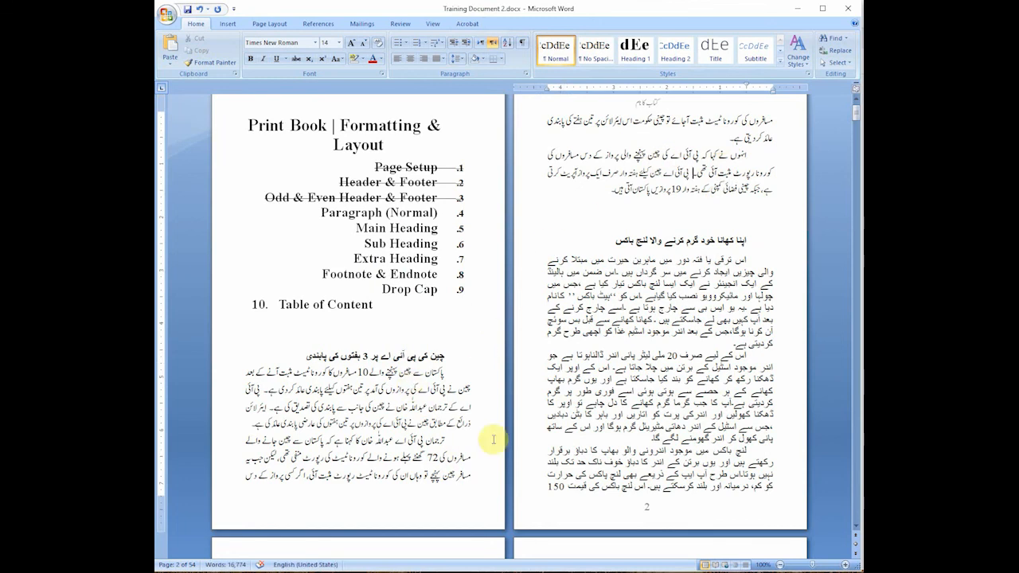
# Step: Apply the Normal style to the three body paragraphs under the article heading on page 2
pyautogui.click(668, 310)
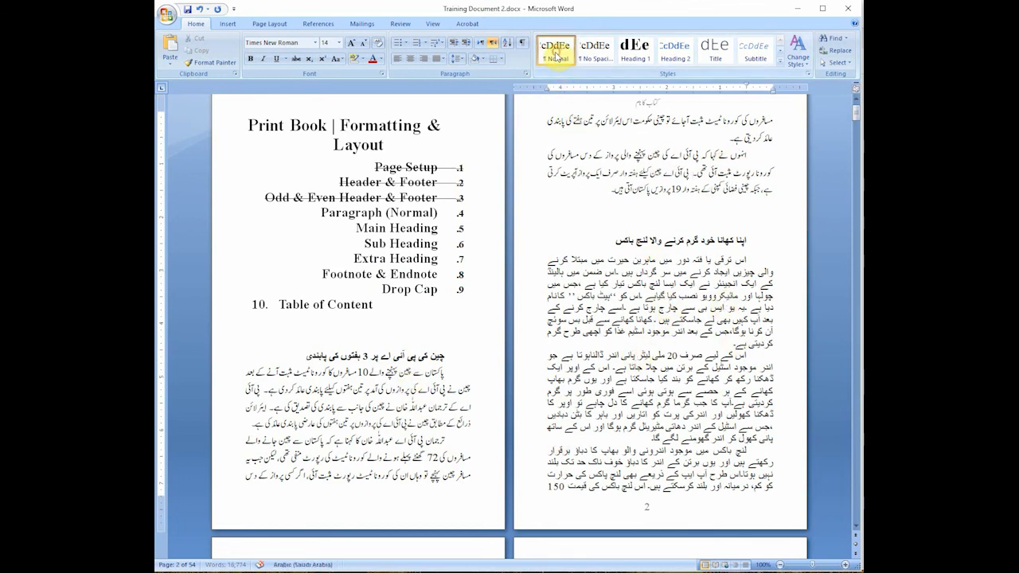
pyautogui.click(554, 52)
pyautogui.click(705, 415)
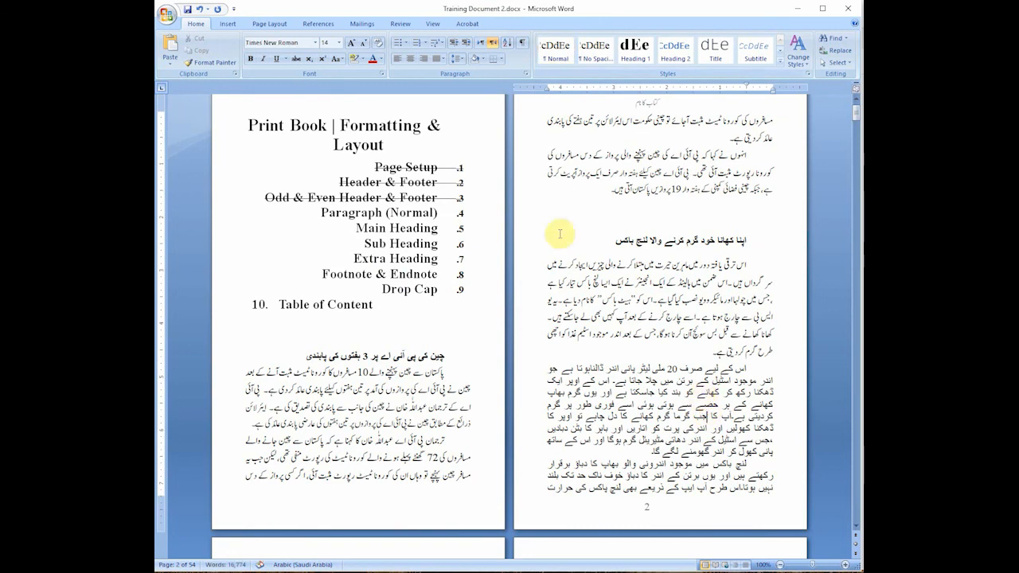
pyautogui.click(555, 52)
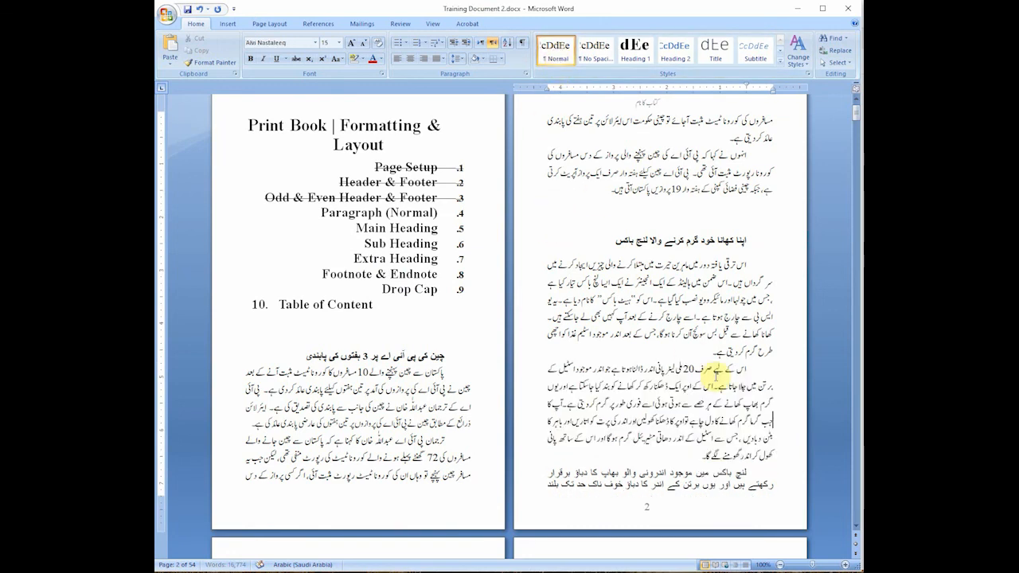
pyautogui.scroll(-2, 715, 378)
pyautogui.click(727, 393)
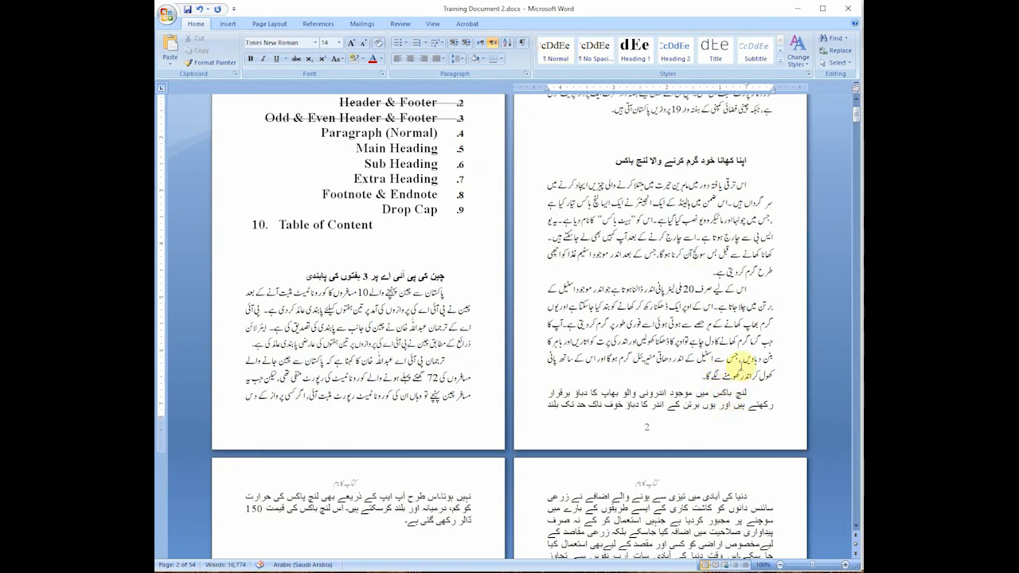
pyautogui.click(554, 53)
pyautogui.scroll(-3, 461, 350)
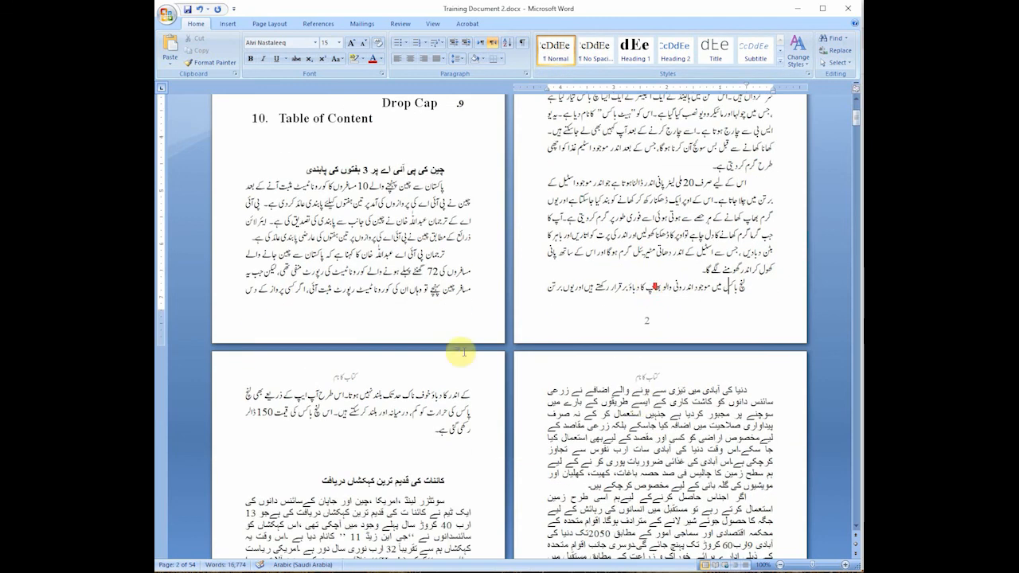
pyautogui.scroll(-3, 643, 398)
pyautogui.scroll(5, 640, 394)
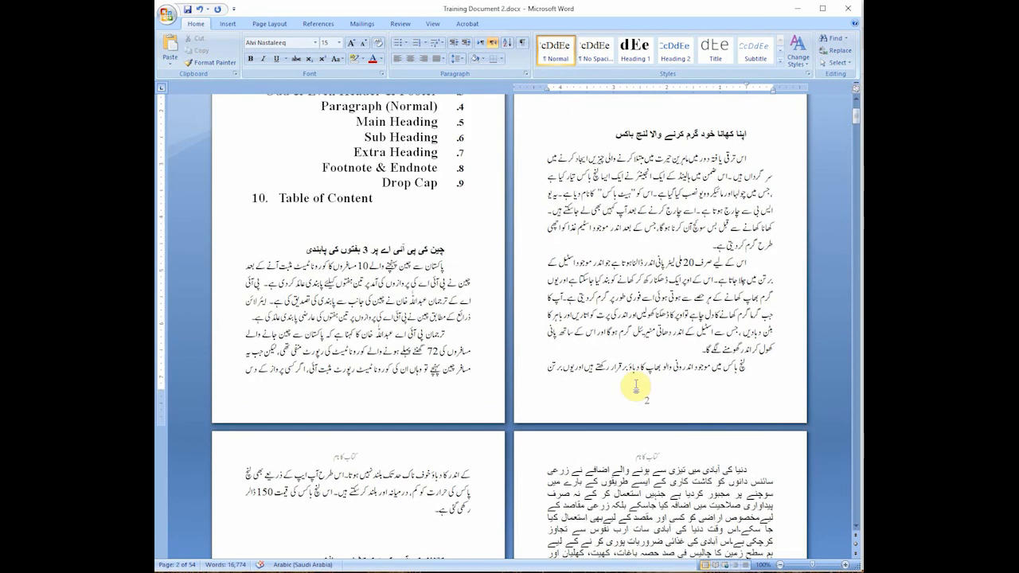
# Step: Apply the Normal style to the first body paragraph below the heading on page 3
pyautogui.scroll(-8, 636, 388)
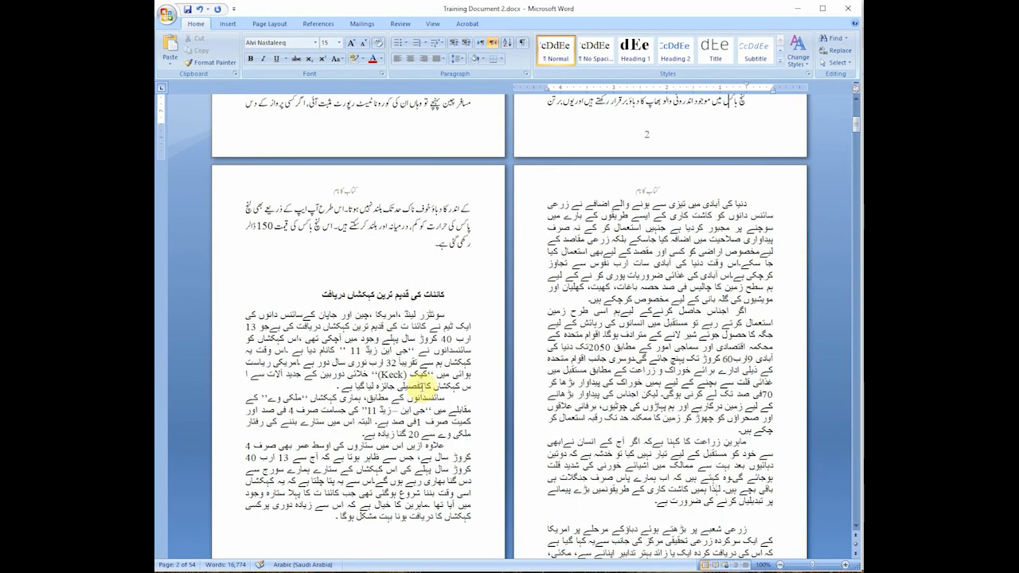
pyautogui.click(375, 335)
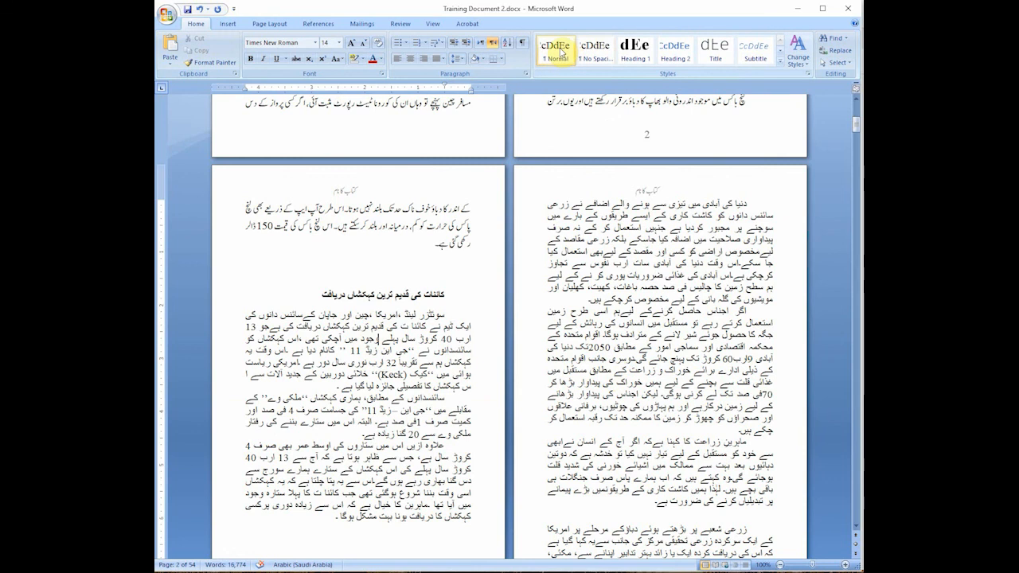
pyautogui.click(559, 52)
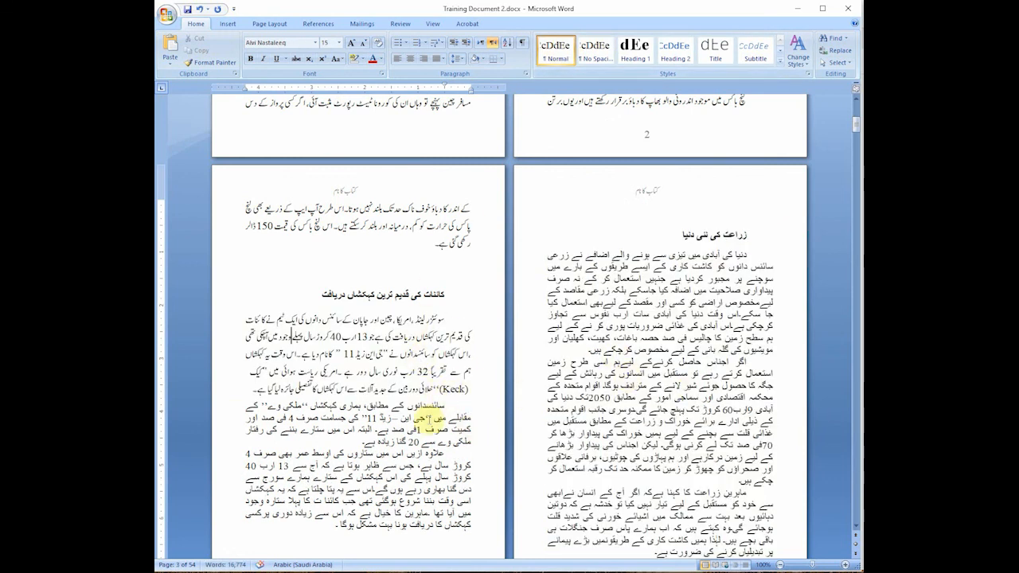
# Step: Check the Normal style's font and size for the Latin, all scripts and Complex options in the style settings
pyautogui.click(428, 419)
pyautogui.tripleClick(427, 420)
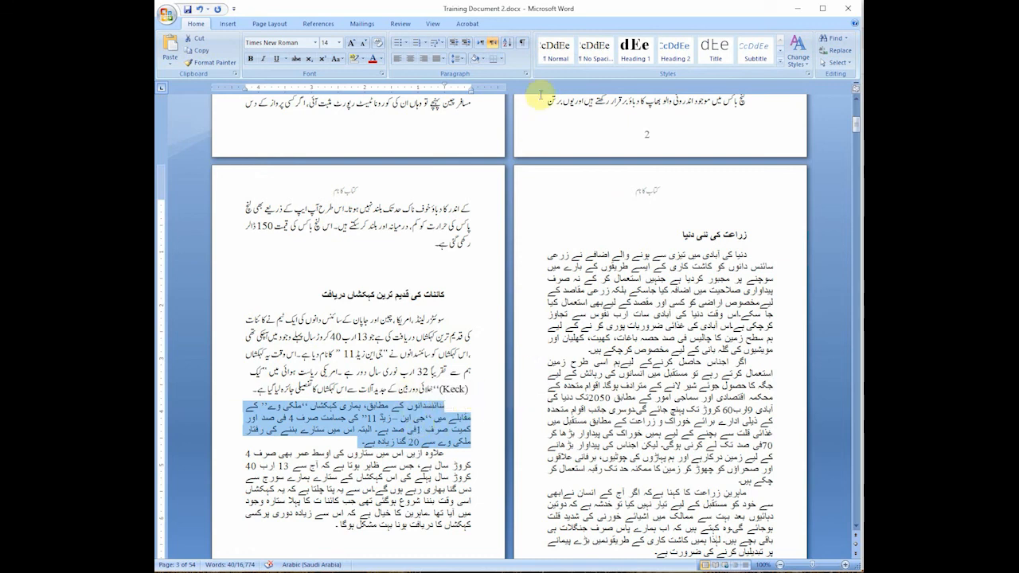
pyautogui.rightClick(554, 56)
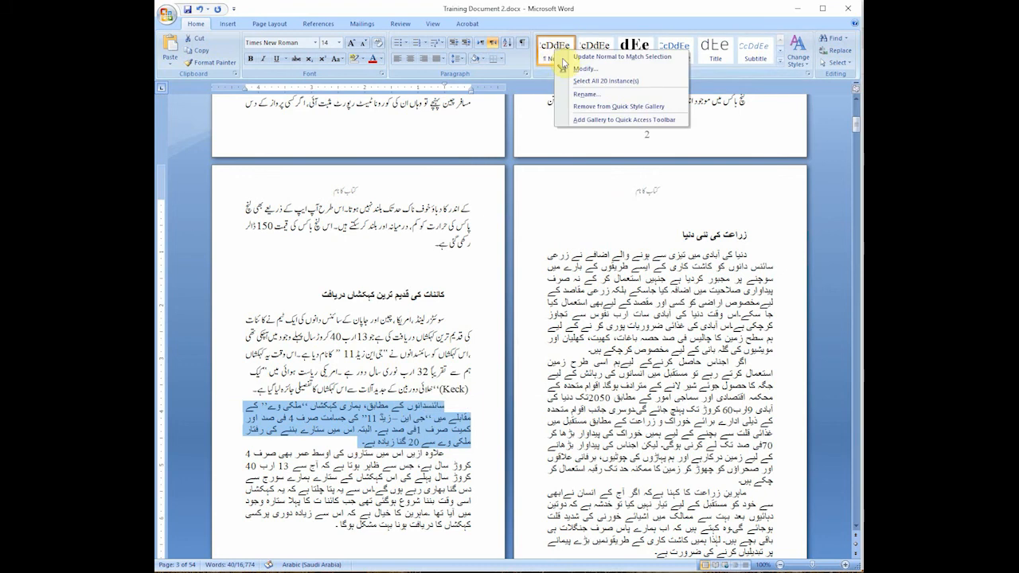
pyautogui.click(581, 69)
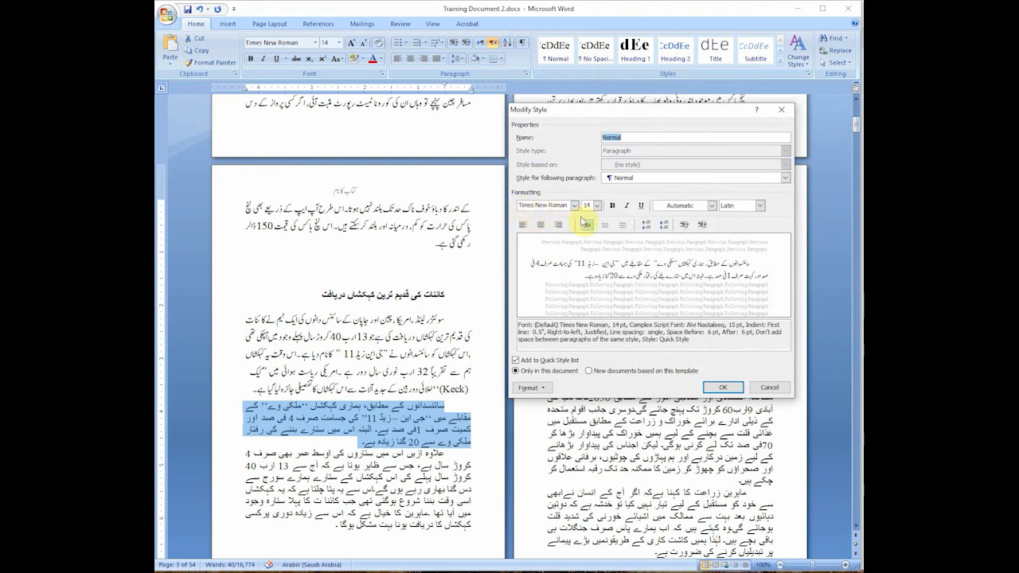
pyautogui.click(761, 207)
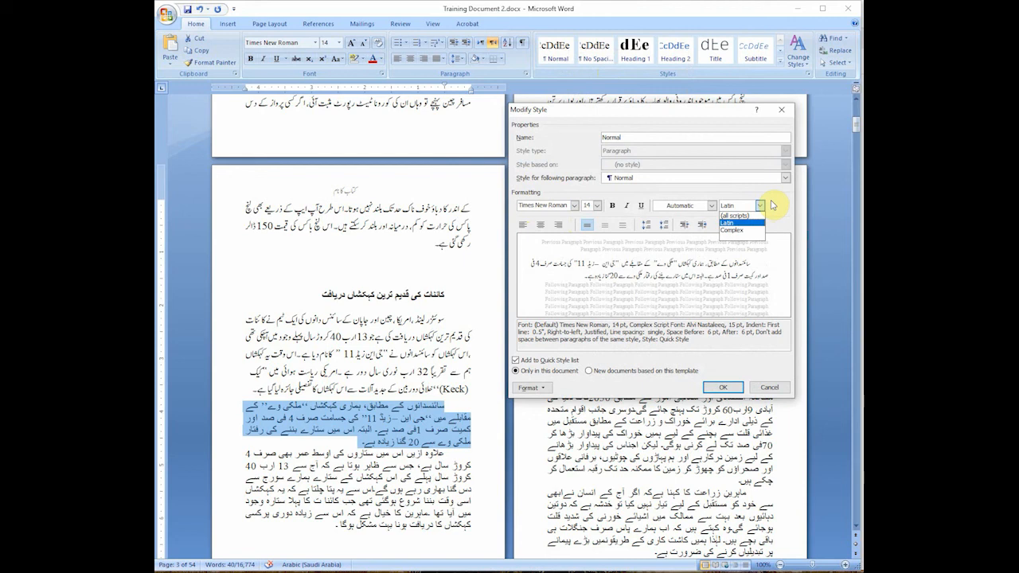
pyautogui.click(734, 215)
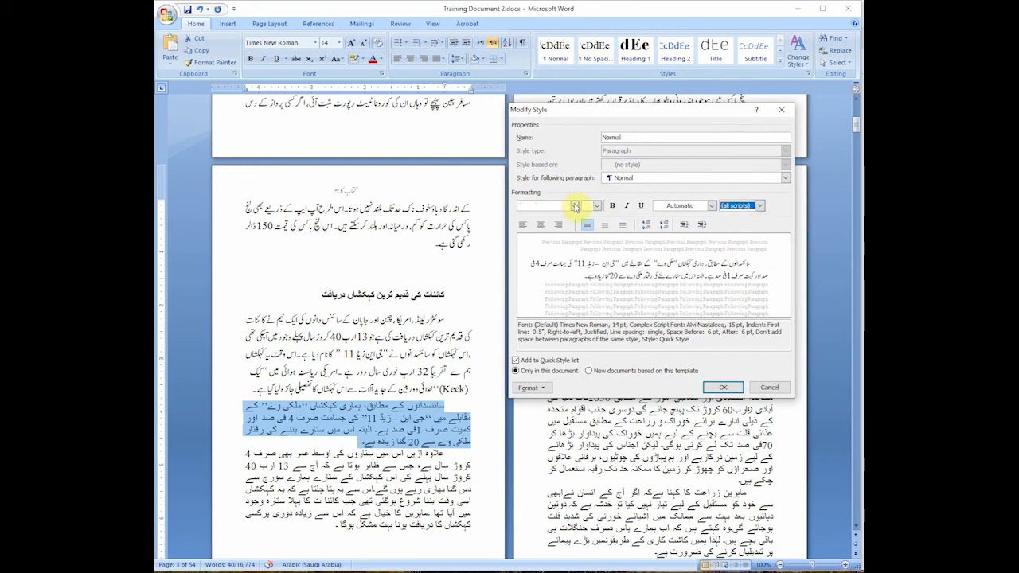
pyautogui.click(760, 205)
pyautogui.click(738, 230)
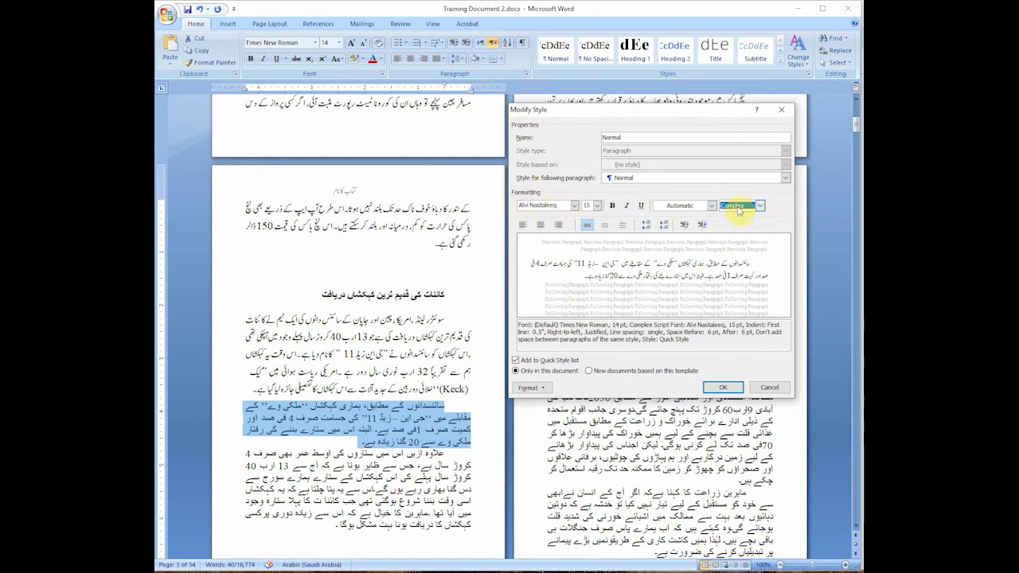
pyautogui.click(722, 387)
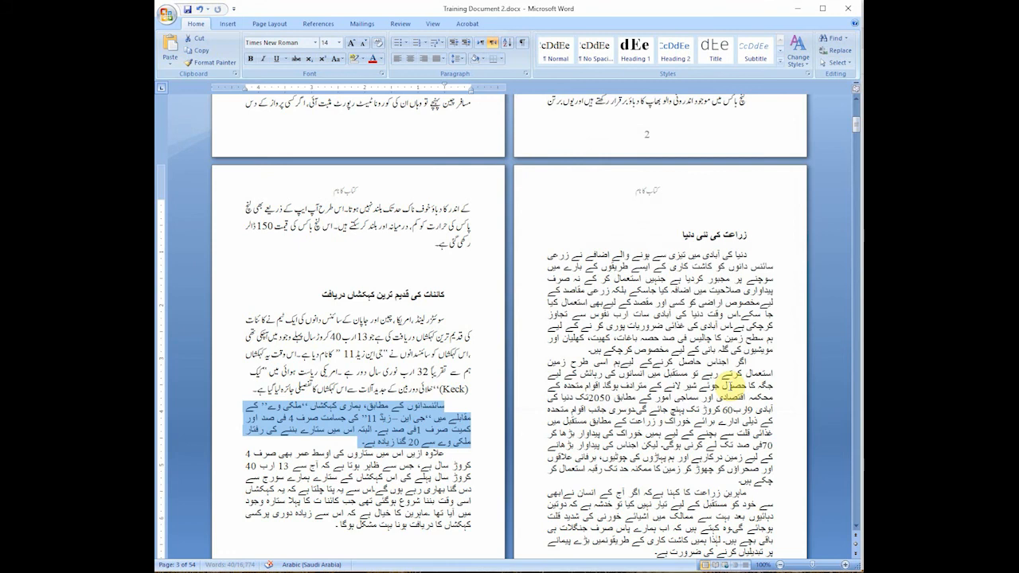
# Step: Apply the Normal style to the second and third body paragraphs below the heading on page 3
pyautogui.scroll(-2, 430, 406)
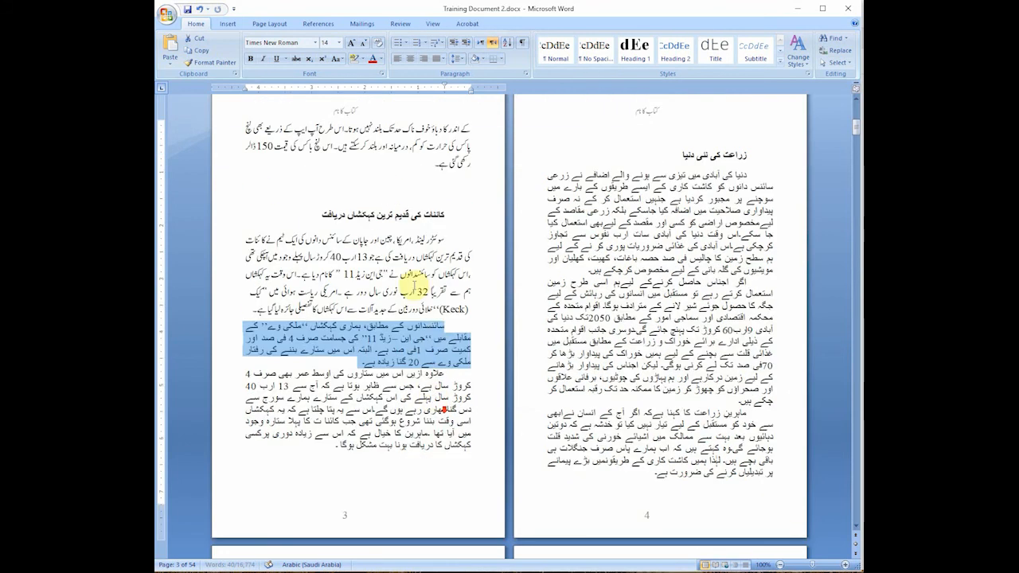
pyautogui.click(408, 272)
pyautogui.click(421, 346)
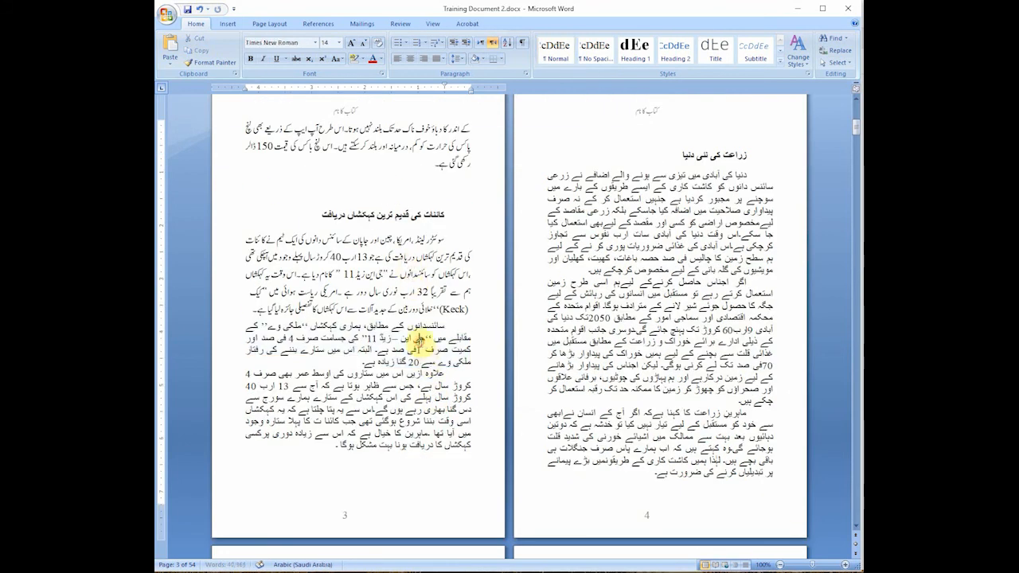
pyautogui.click(566, 51)
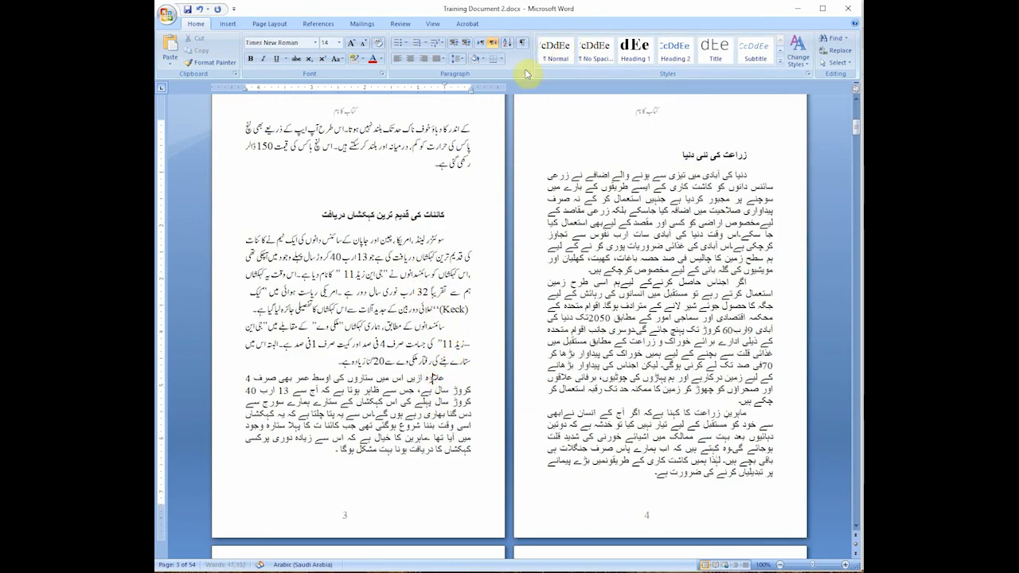
pyautogui.click(546, 53)
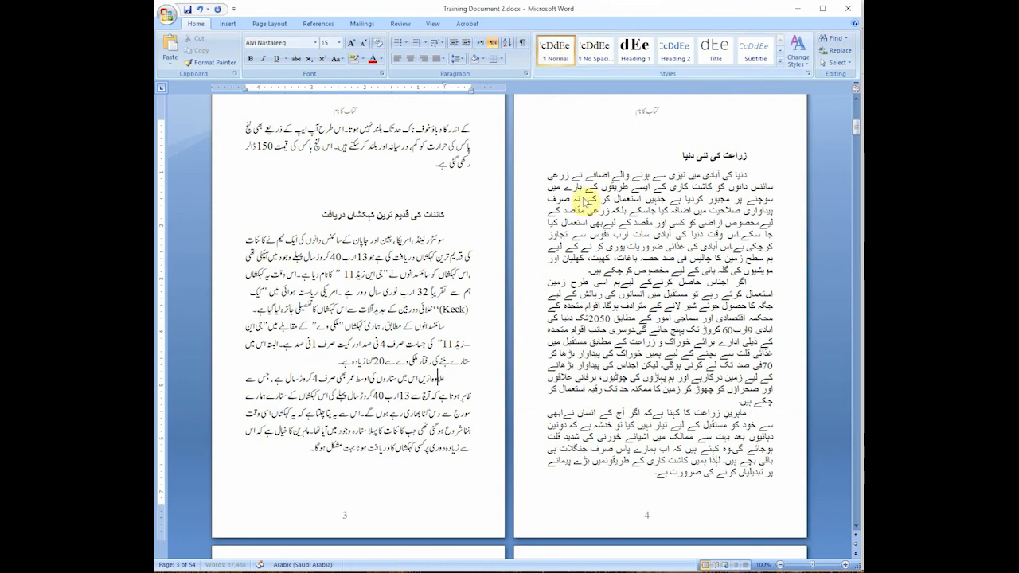
# Step: Apply the Normal style to the three body paragraphs below the heading on page 4
pyautogui.click(562, 57)
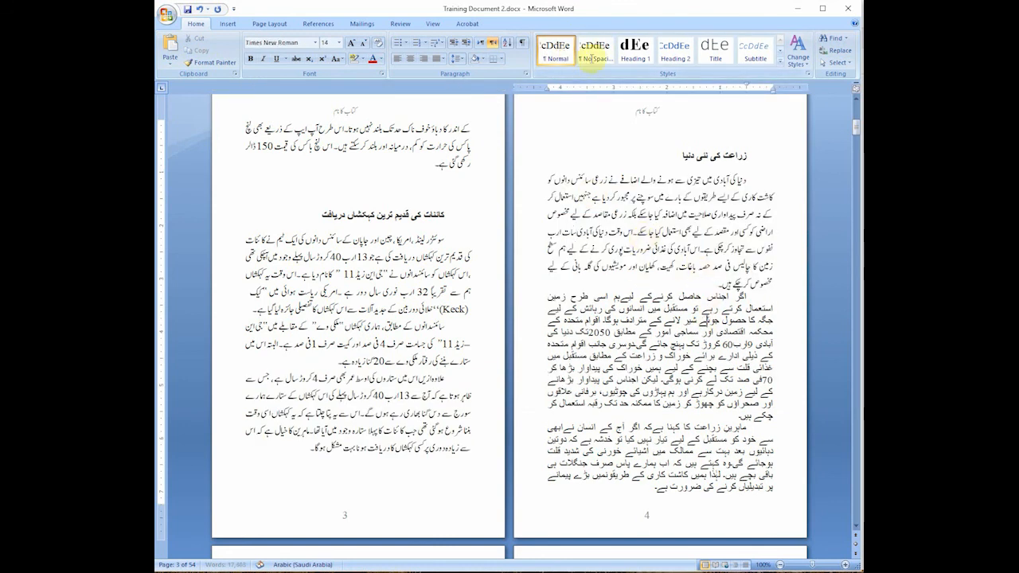
pyautogui.click(562, 53)
pyautogui.scroll(-2, 672, 295)
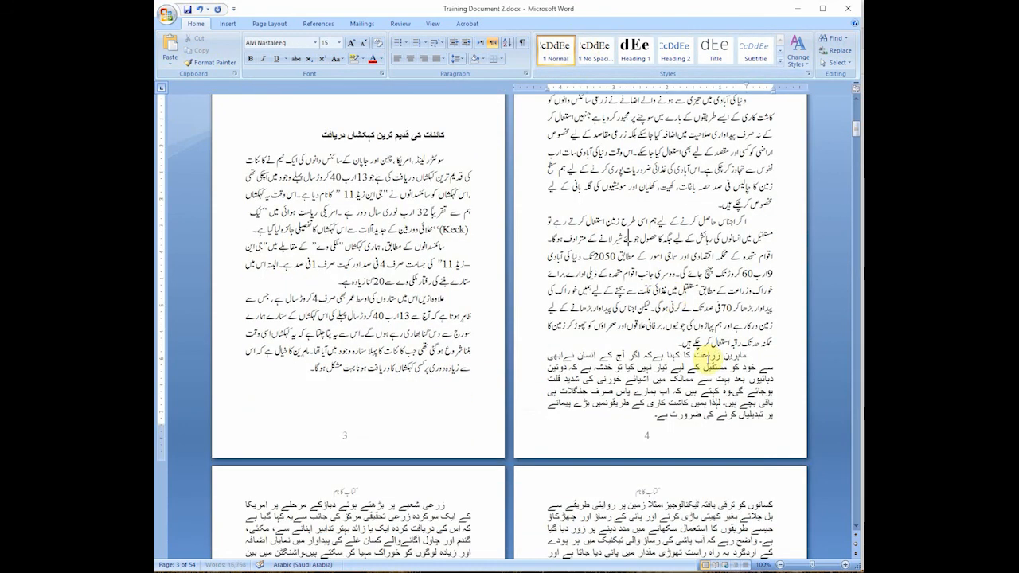
pyautogui.click(557, 50)
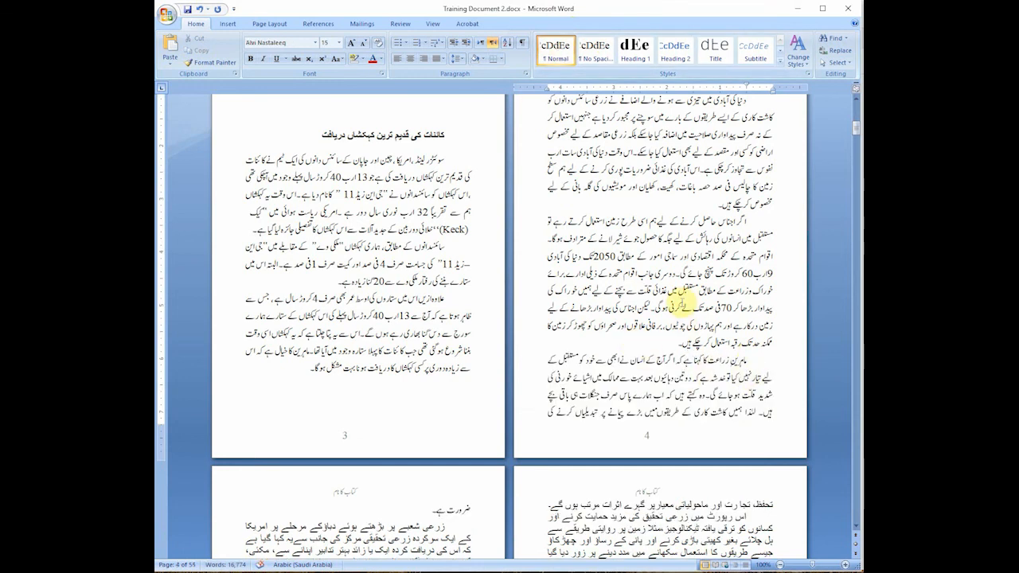
# Step: Review the formatted body paragraphs from page 4 back to page 1 and the numbered topic list there
pyautogui.scroll(1, 730, 282)
pyautogui.scroll(4, 730, 283)
pyautogui.scroll(-2, 737, 300)
pyautogui.scroll(-1, 741, 304)
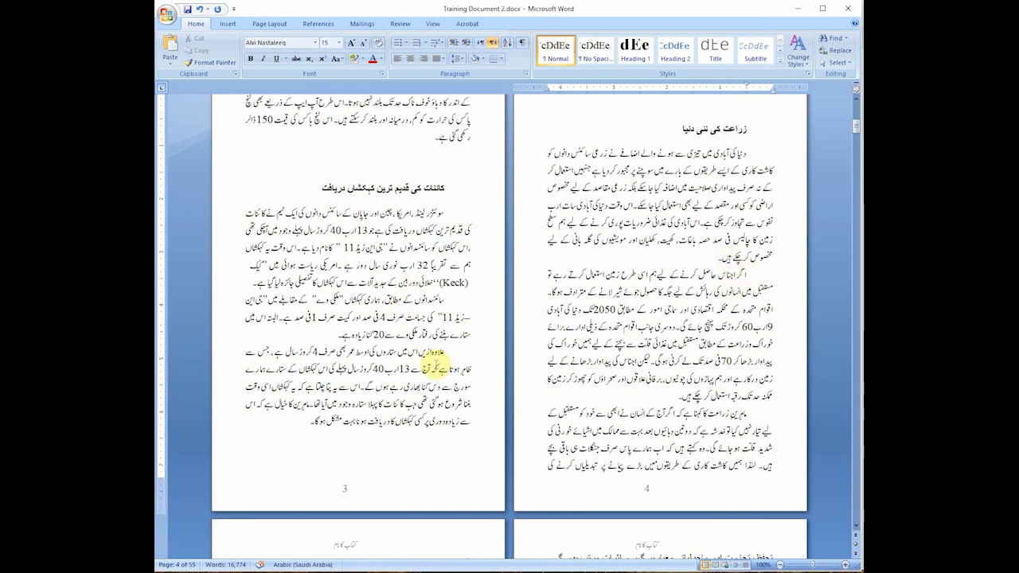
pyautogui.scroll(6, 659, 294)
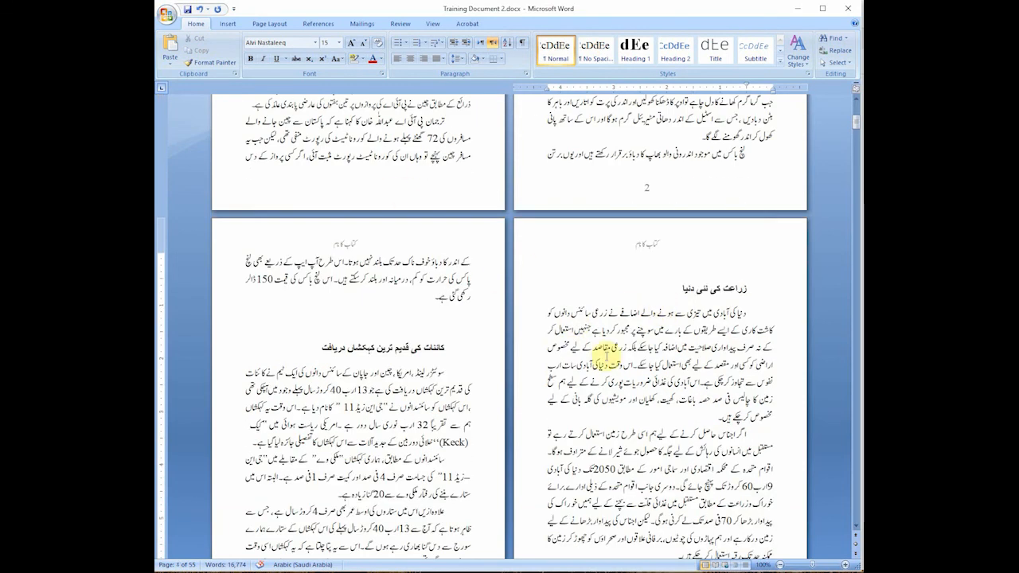
pyautogui.scroll(10, 605, 354)
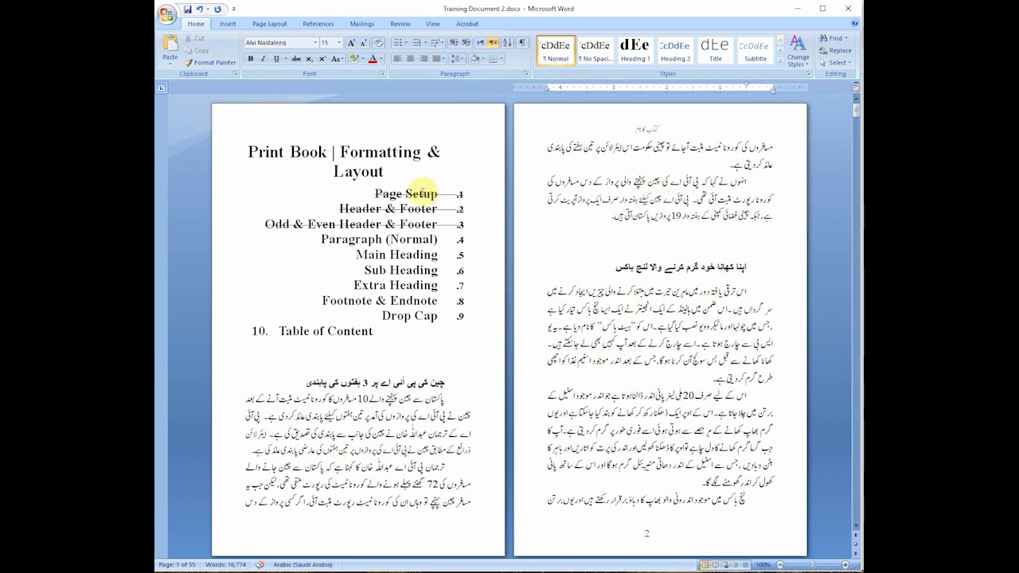
pyautogui.tripleClick(415, 255)
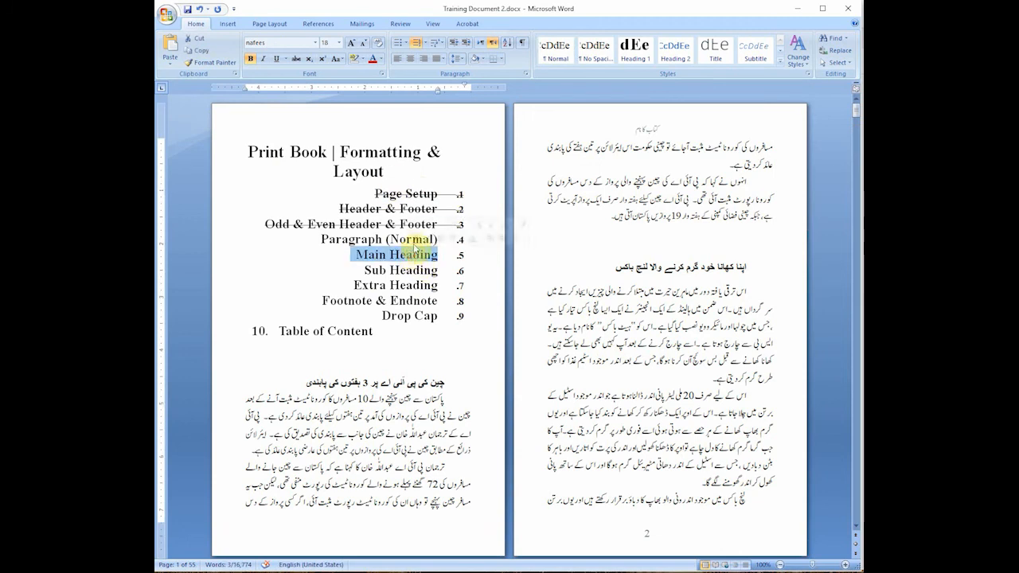
pyautogui.tripleClick(402, 194)
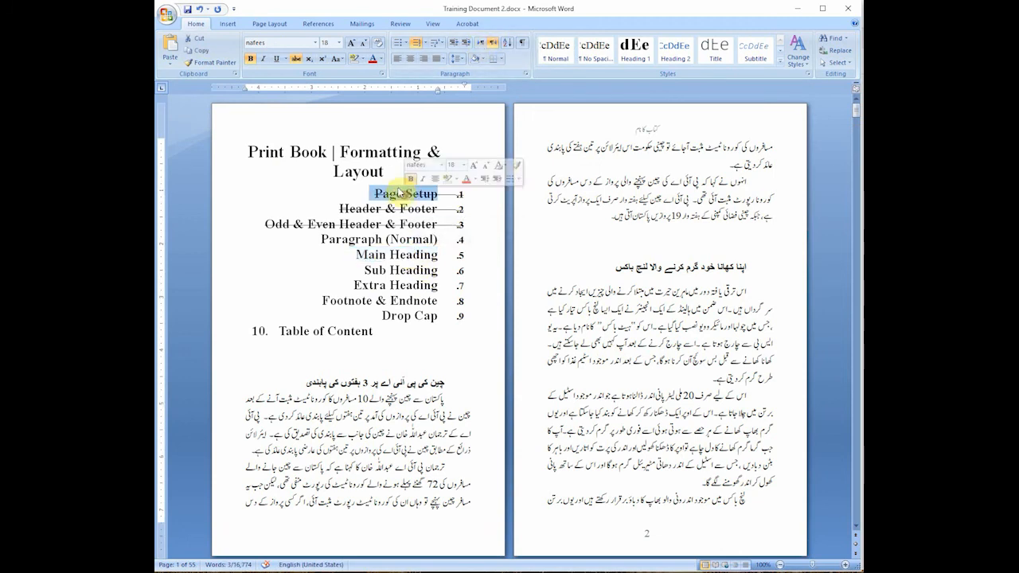
# Step: Set the title and the ten-item topic list on page 1 to left-to-right text direction
pyautogui.moveTo(368, 154); pyautogui.dragTo(405, 330)
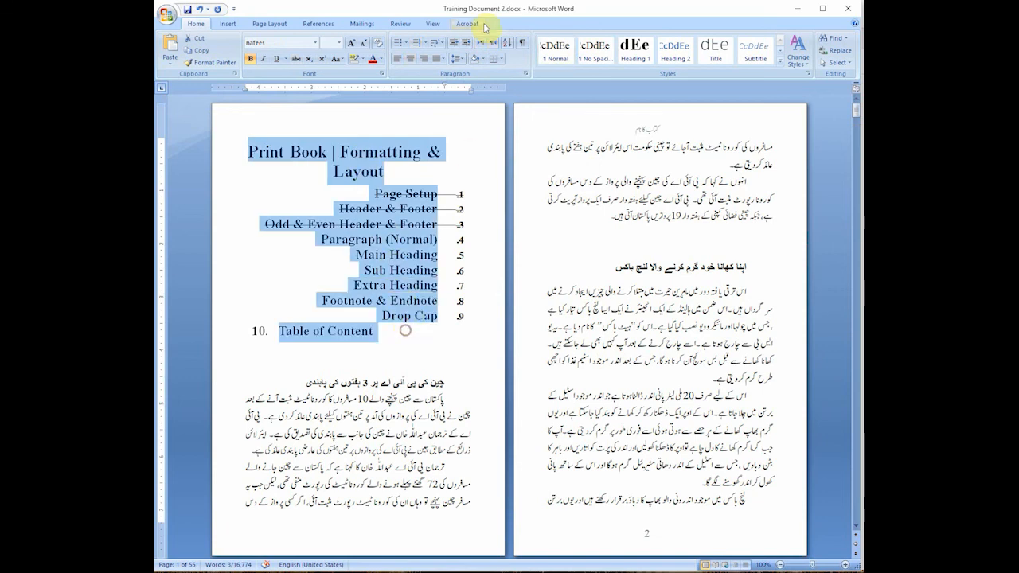
pyautogui.click(480, 42)
pyautogui.click(350, 239)
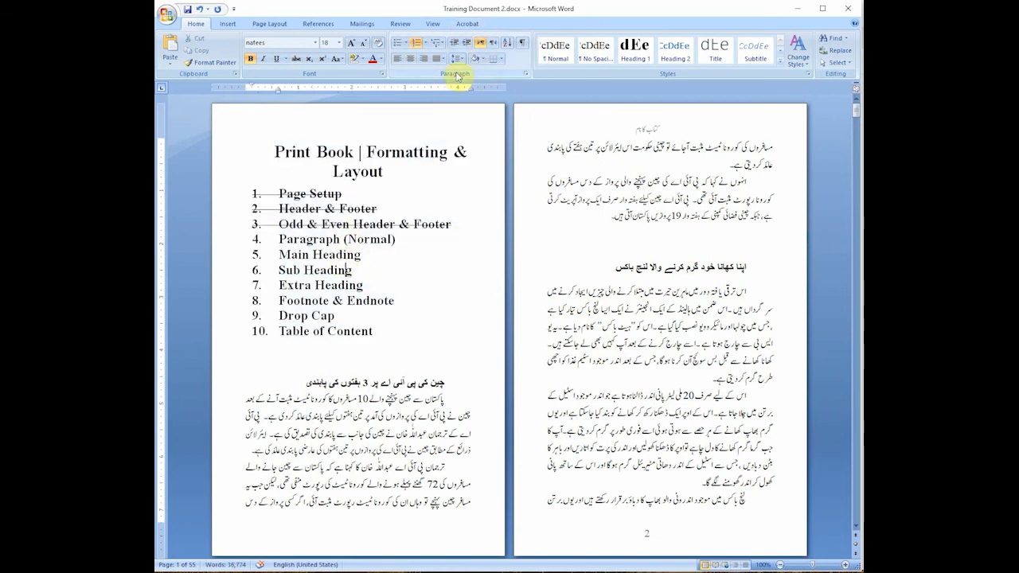
# Step: Strike through the "Paragraph (Normal)" item in the topic list on page 1
pyautogui.tripleClick(359, 241)
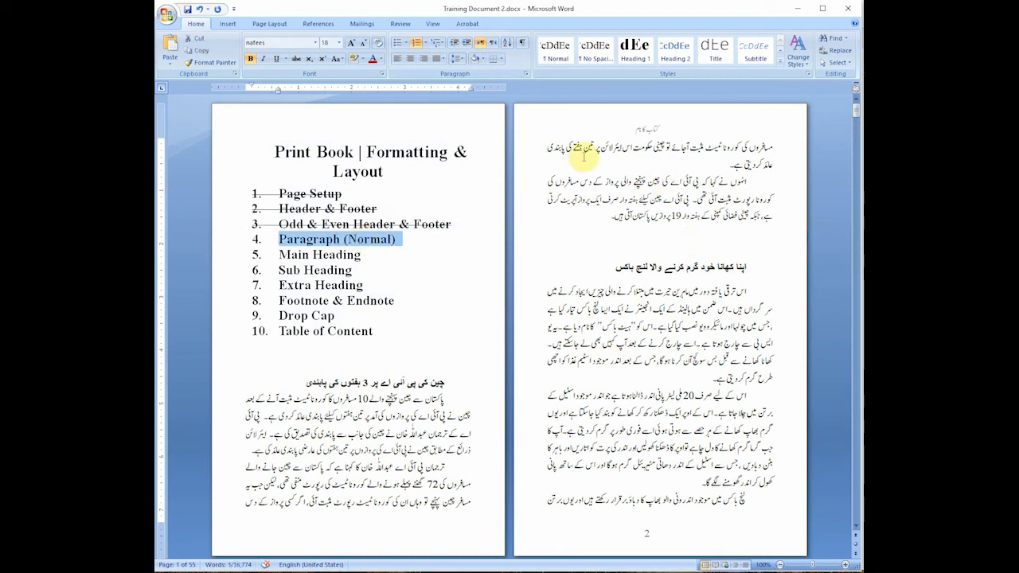
pyautogui.click(295, 59)
pyautogui.click(357, 243)
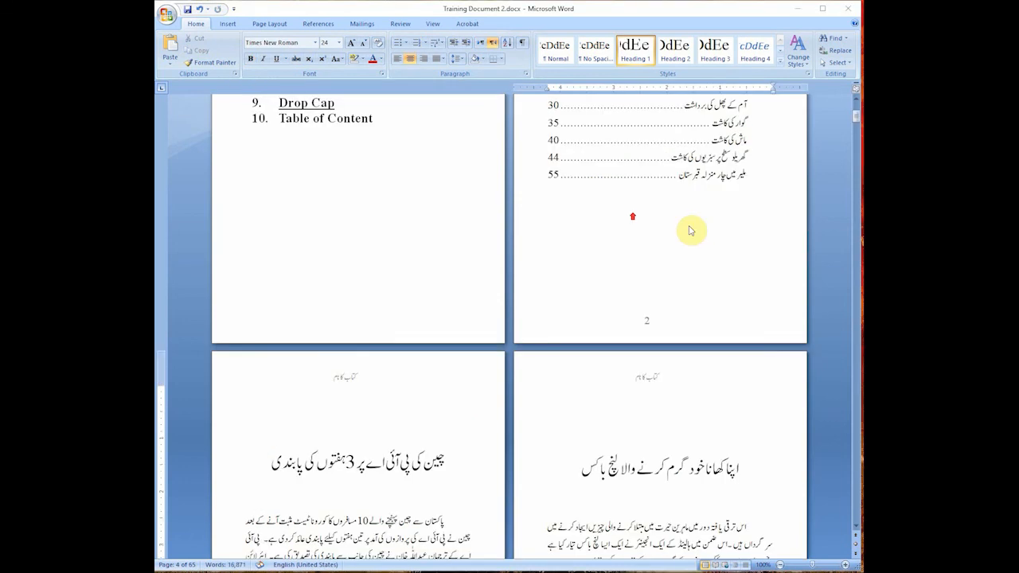
# Step: Look through the fully formatted book from the topic list and table of contents to the chapters on pages 3 to 8
pyautogui.scroll(5, 691, 231)
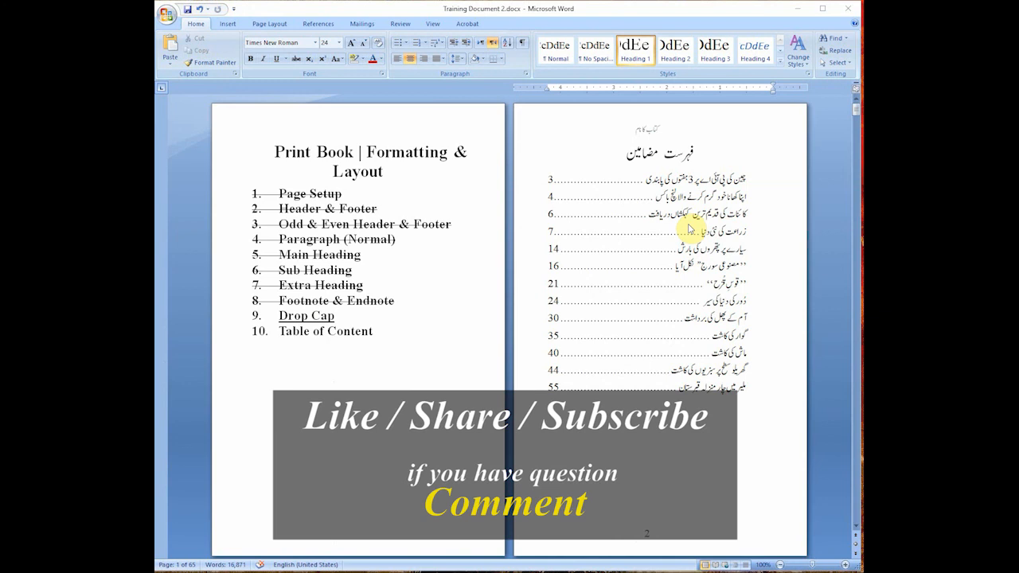
pyautogui.scroll(-6, 689, 229)
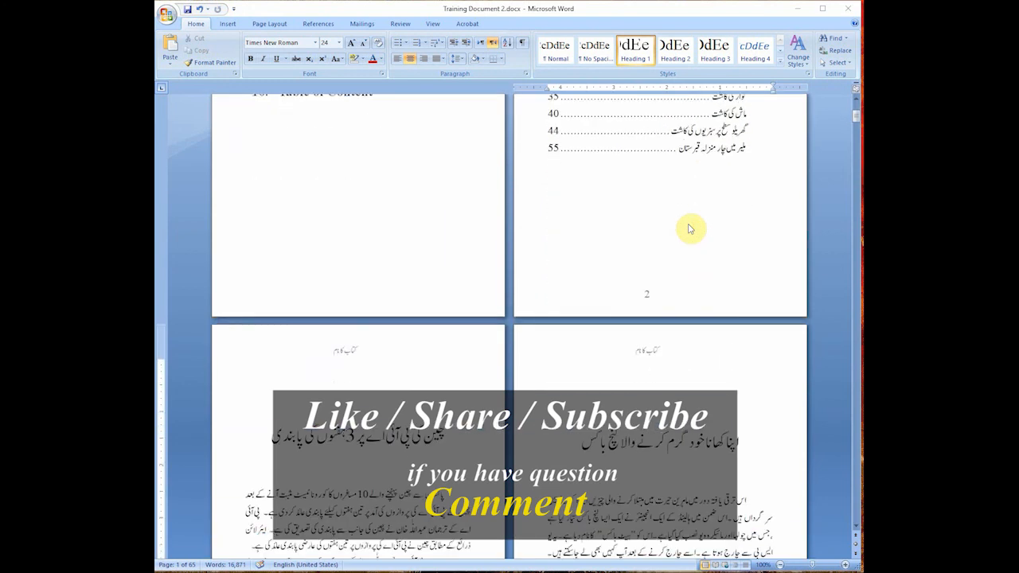
pyautogui.scroll(-4, 689, 230)
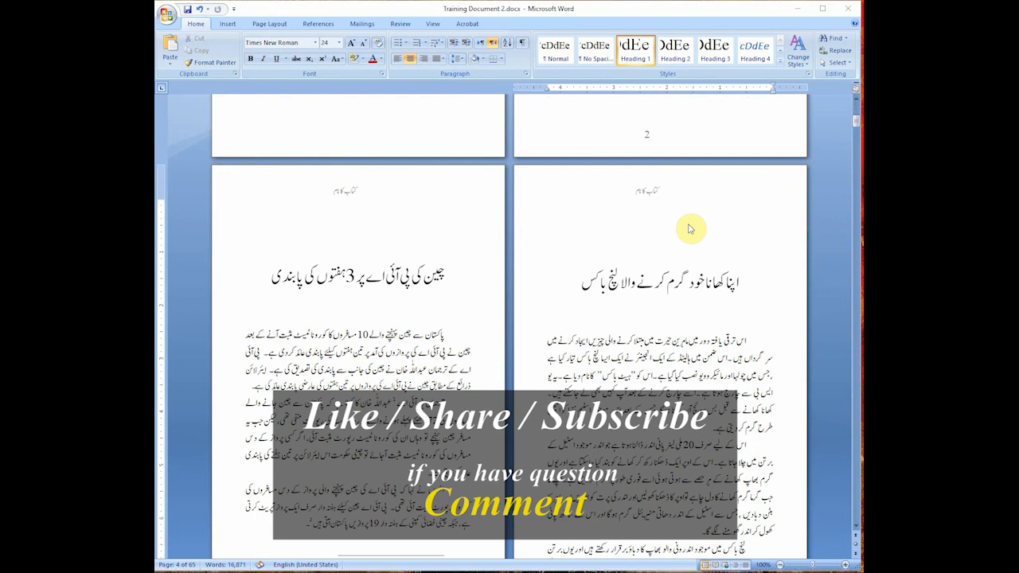
pyautogui.scroll(-8, 689, 229)
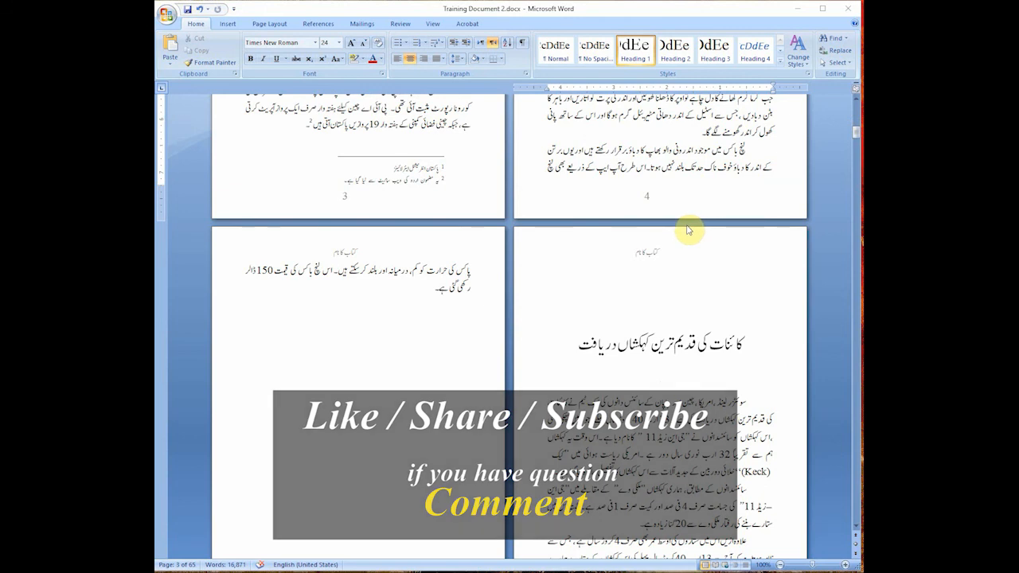
pyautogui.scroll(-6, 689, 230)
pyautogui.scroll(-5, 688, 230)
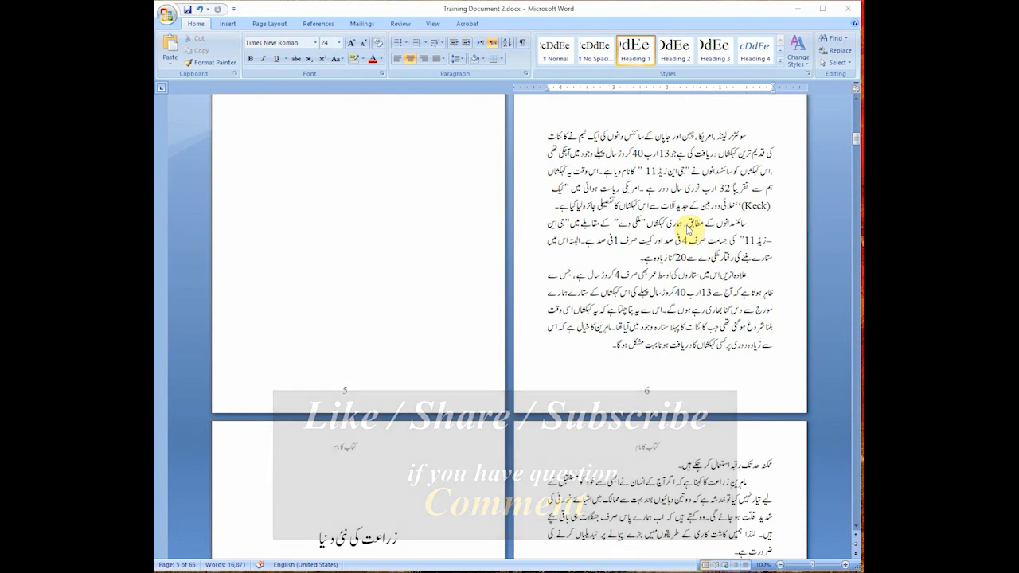
pyautogui.scroll(-5, 689, 230)
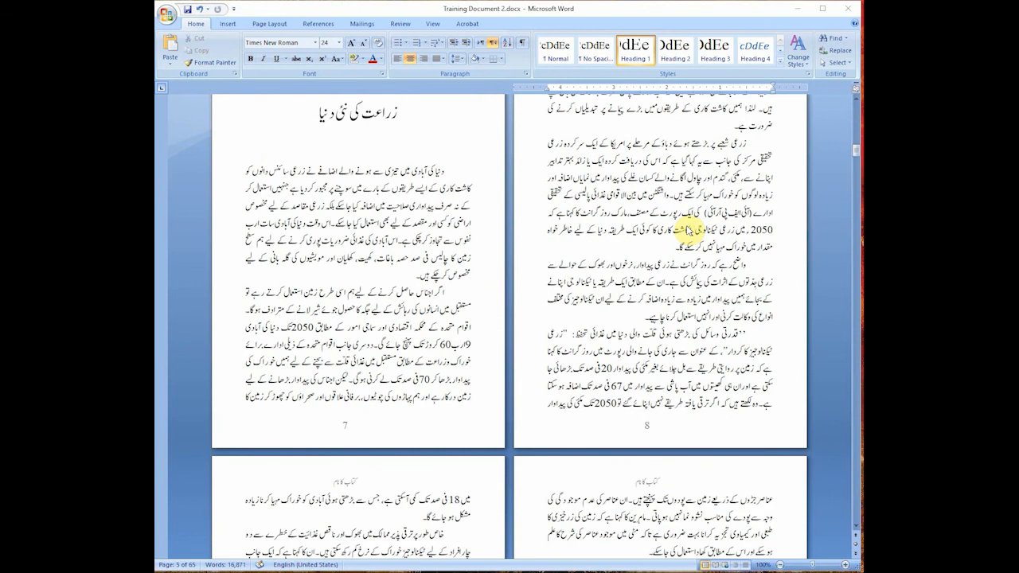